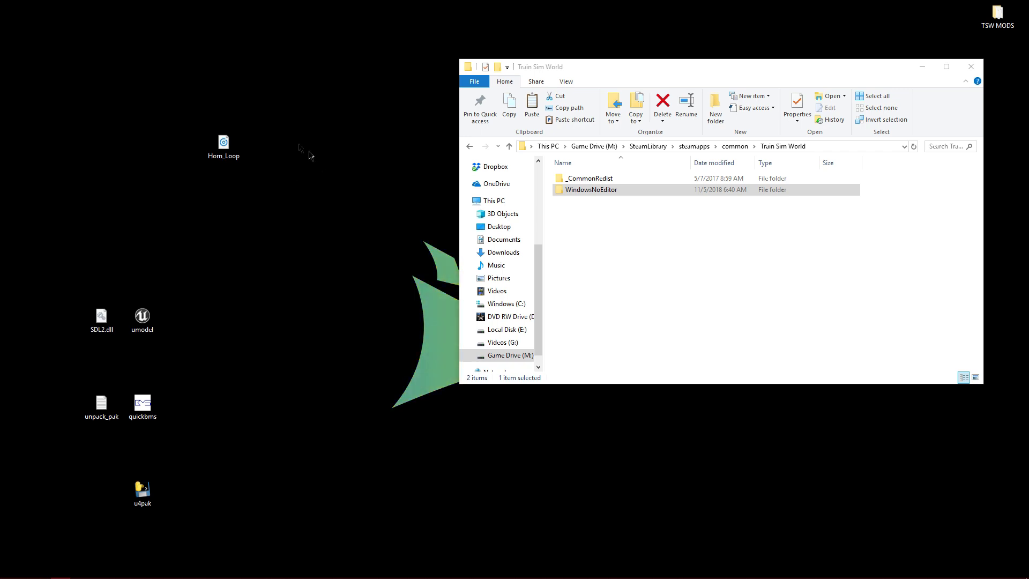
Move the Horn_Loop file slightly on the desktop, nearer to the modding tools.
drag(236, 153, 201, 166)
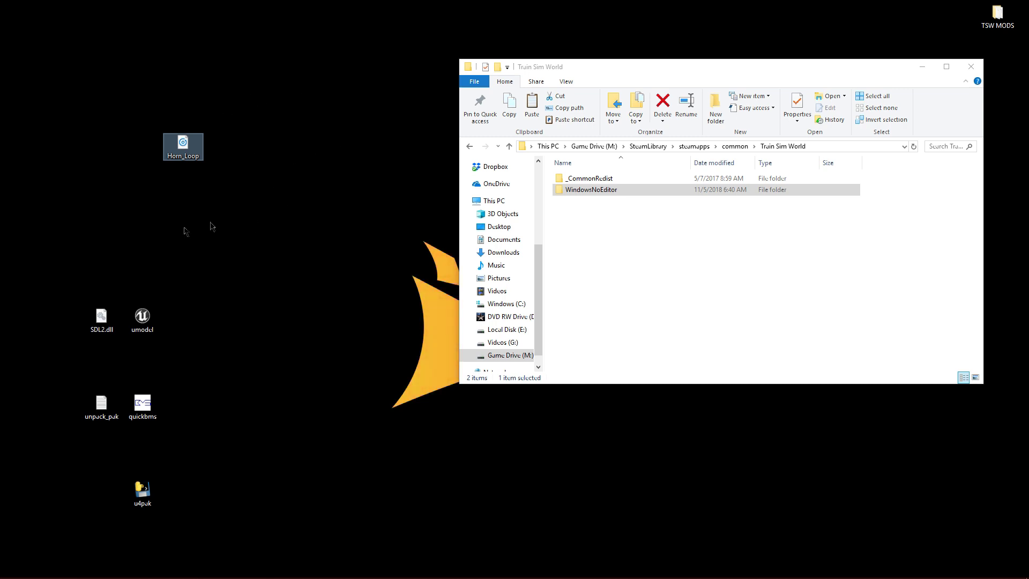
click(279, 175)
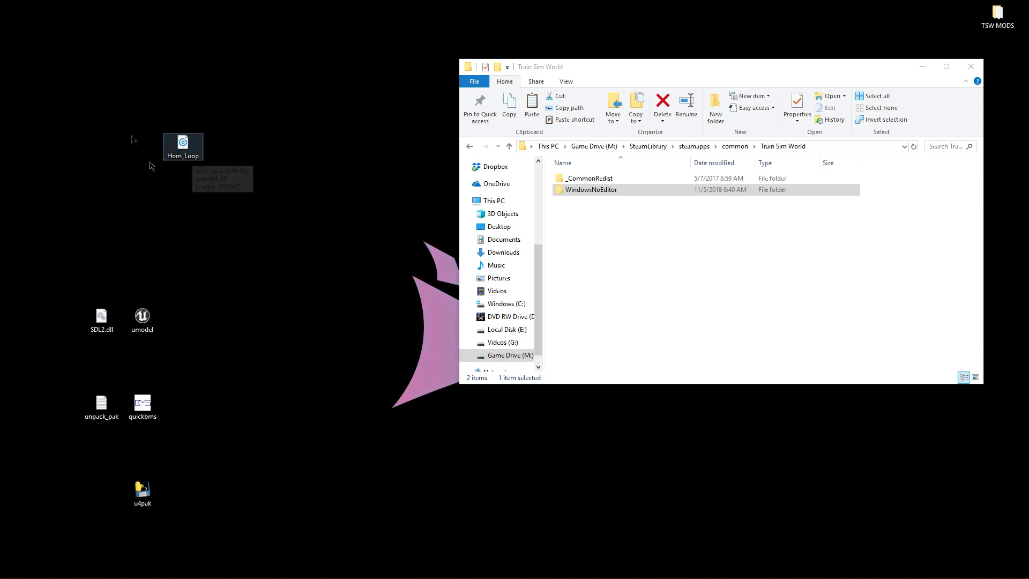
click(192, 153)
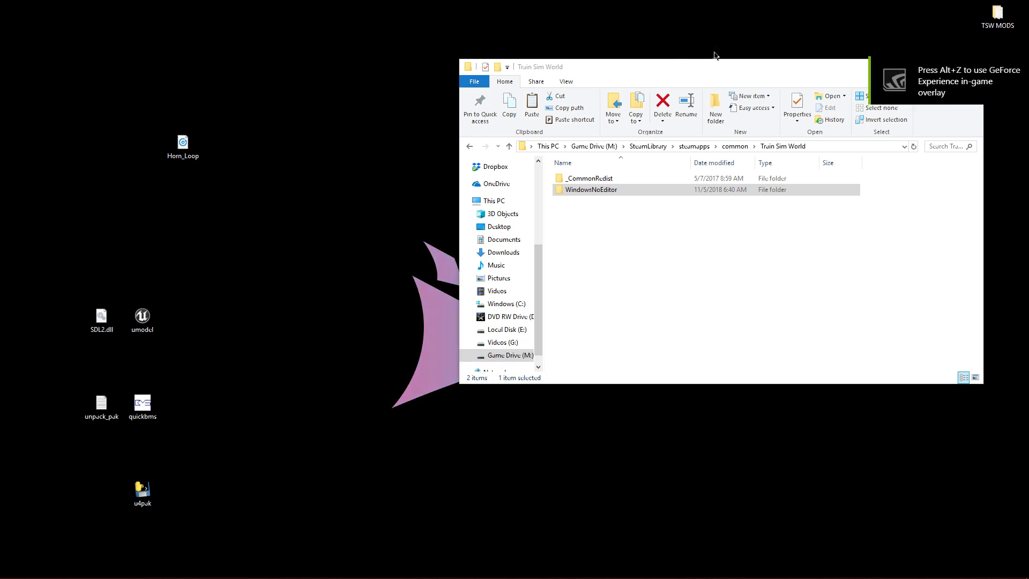
Open the game's Paks folder, found under WindowsNoEditor, TS2Prototype and Content.
click(720, 72)
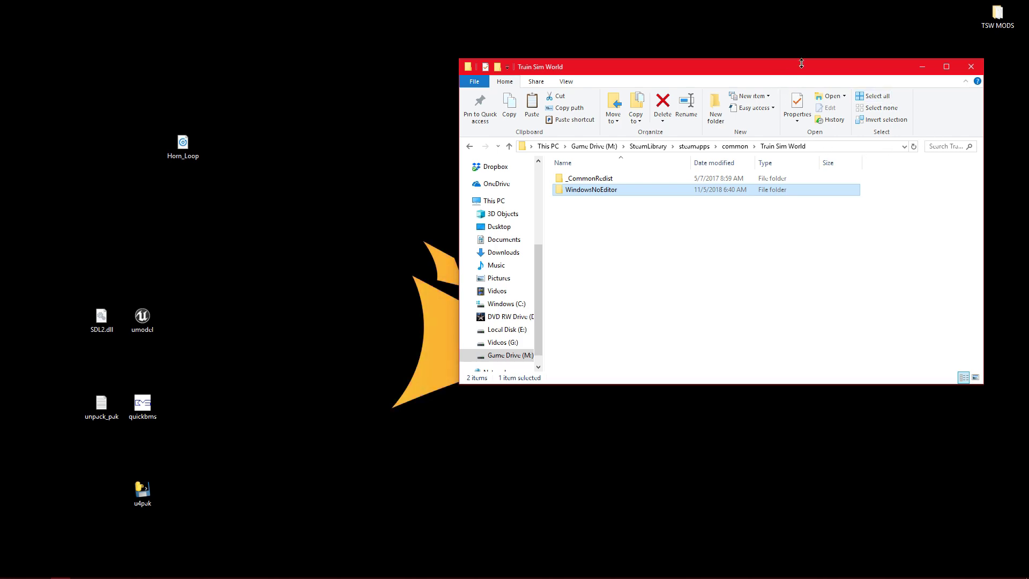
drag(779, 70, 766, 68)
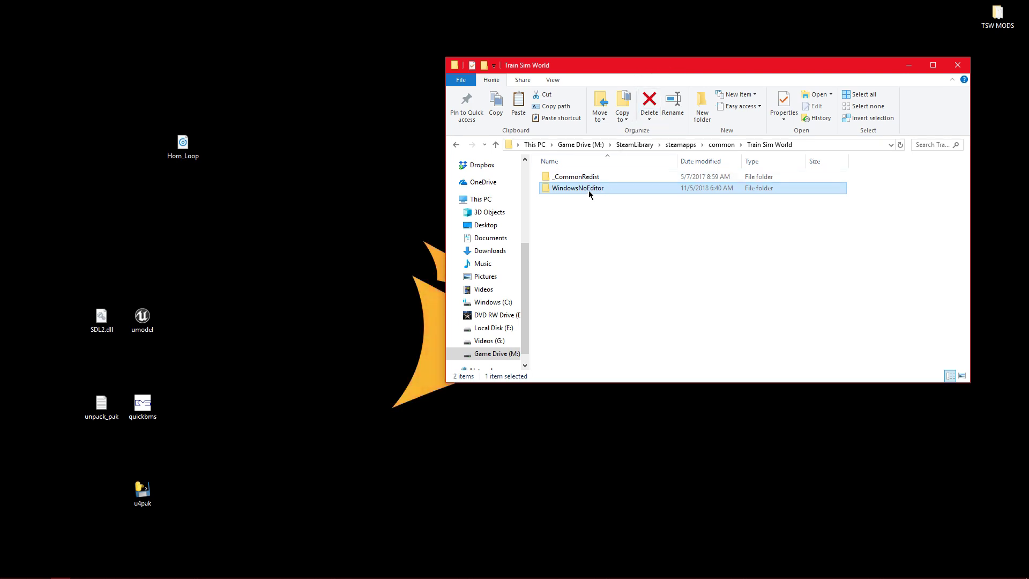
mouse_move(589, 191)
double_click(600, 190)
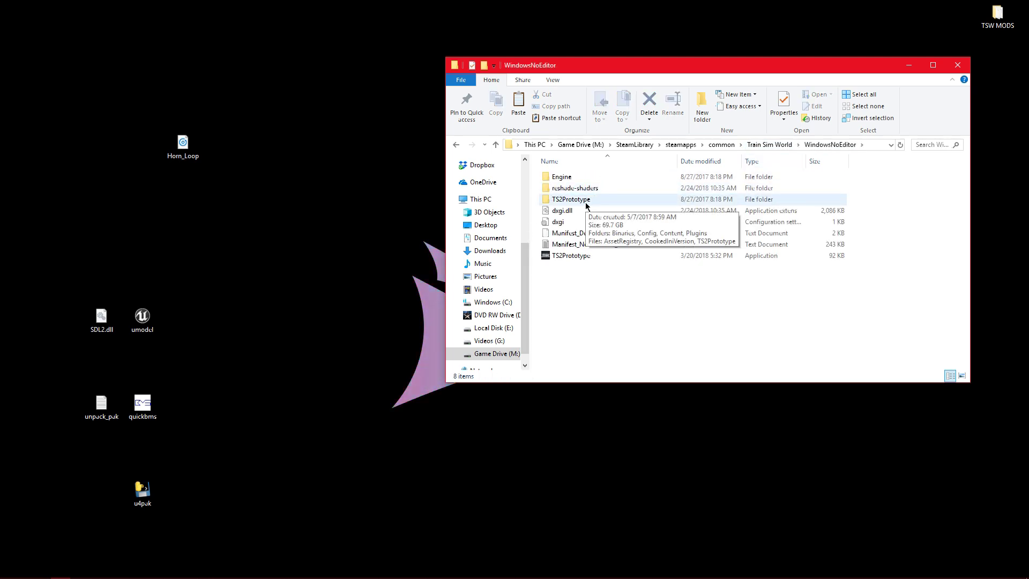
double_click(586, 206)
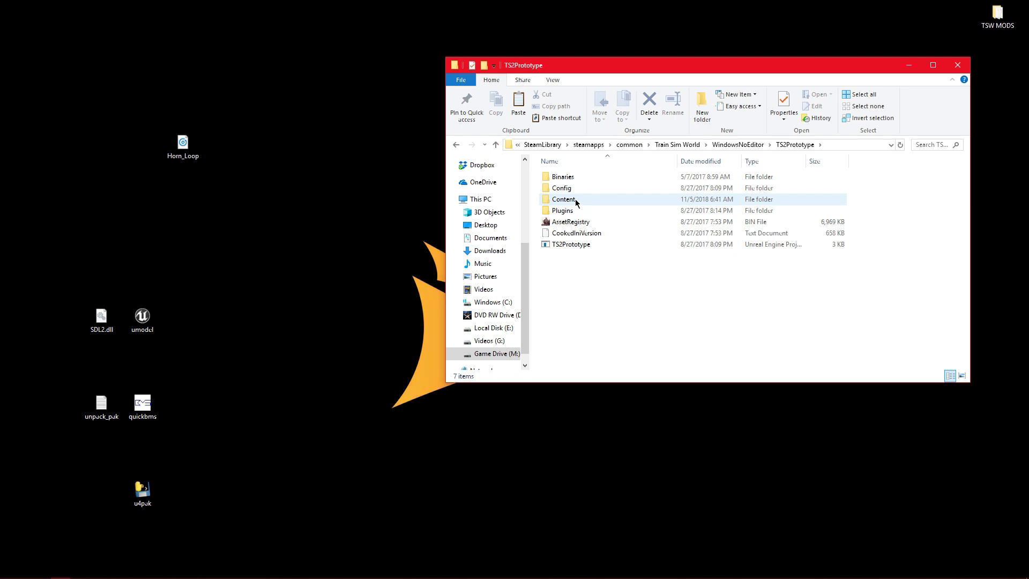
double_click(584, 203)
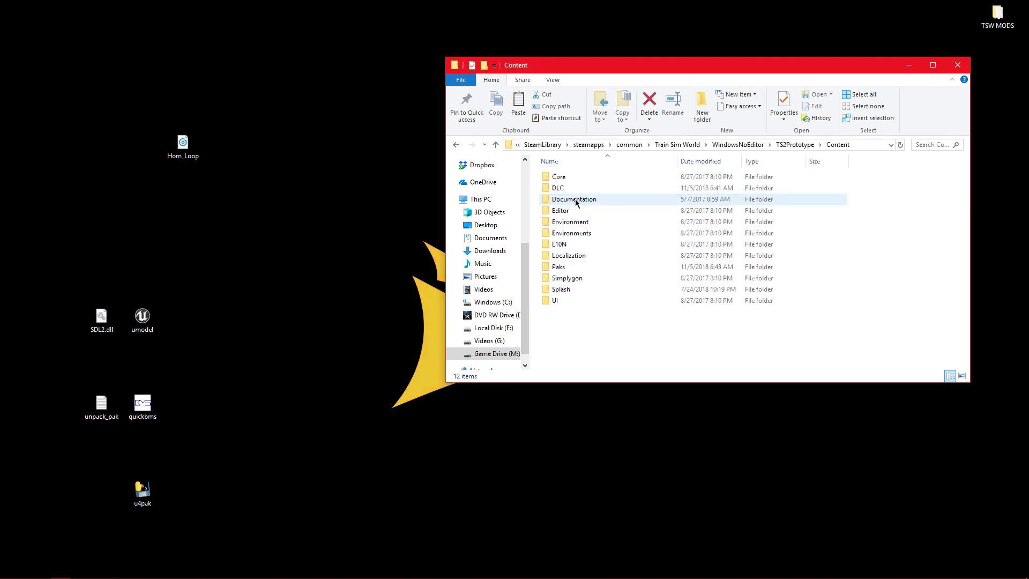
double_click(579, 268)
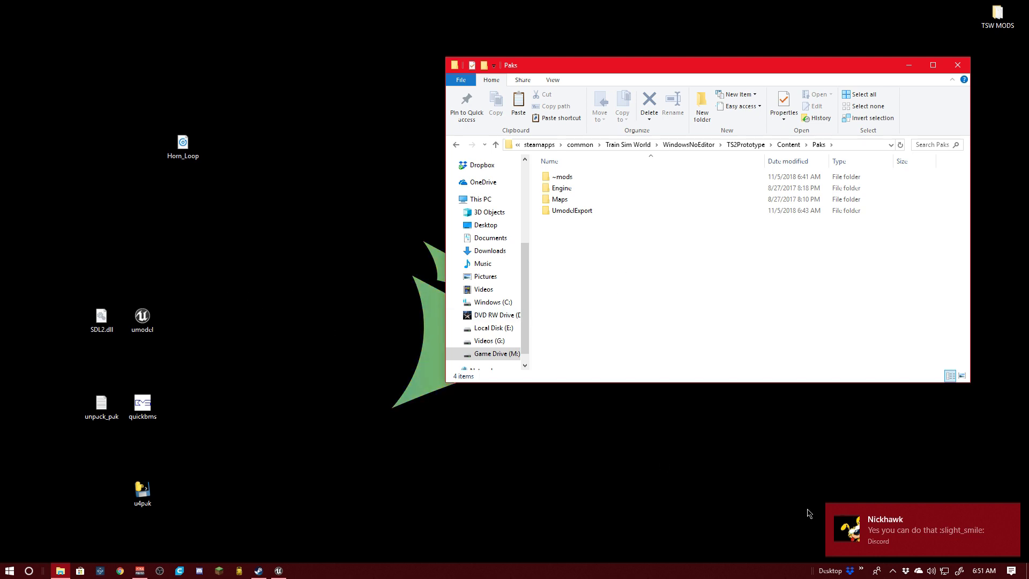
Dismiss the chat notification and copy SDL2.dll and umodel from the desktop into the Paks folder.
click(1012, 512)
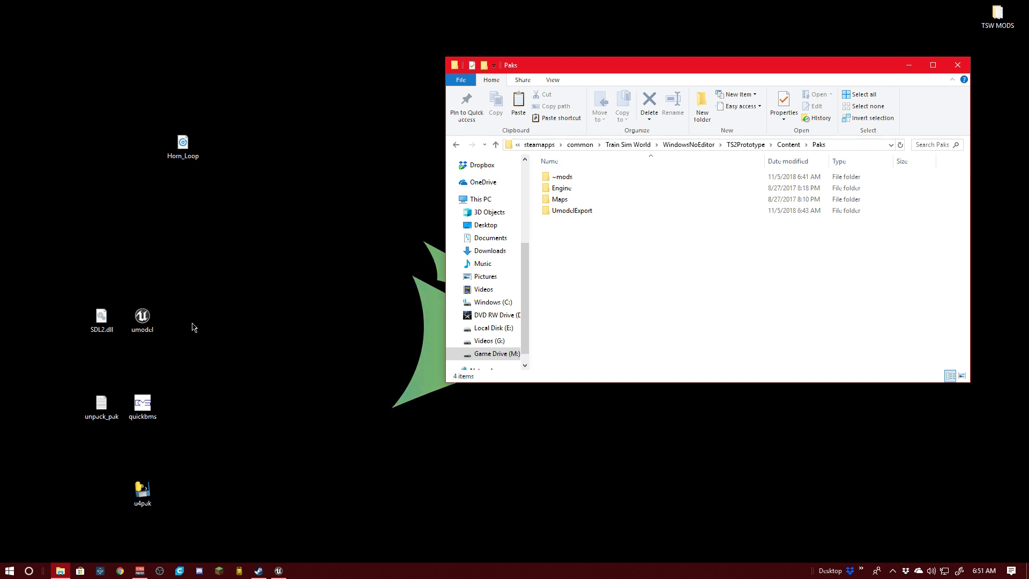
click(218, 291)
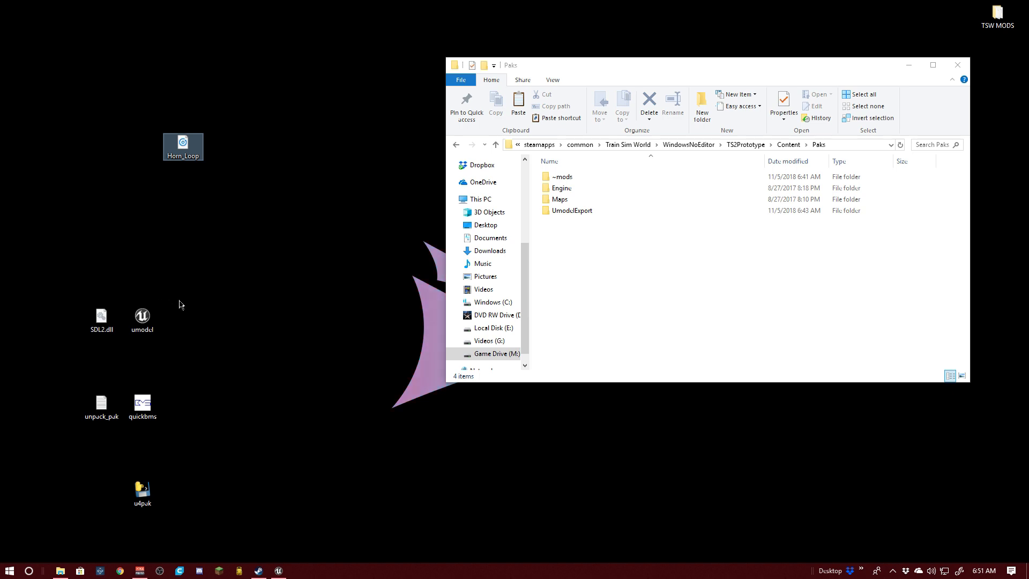
drag(193, 291, 576, 271)
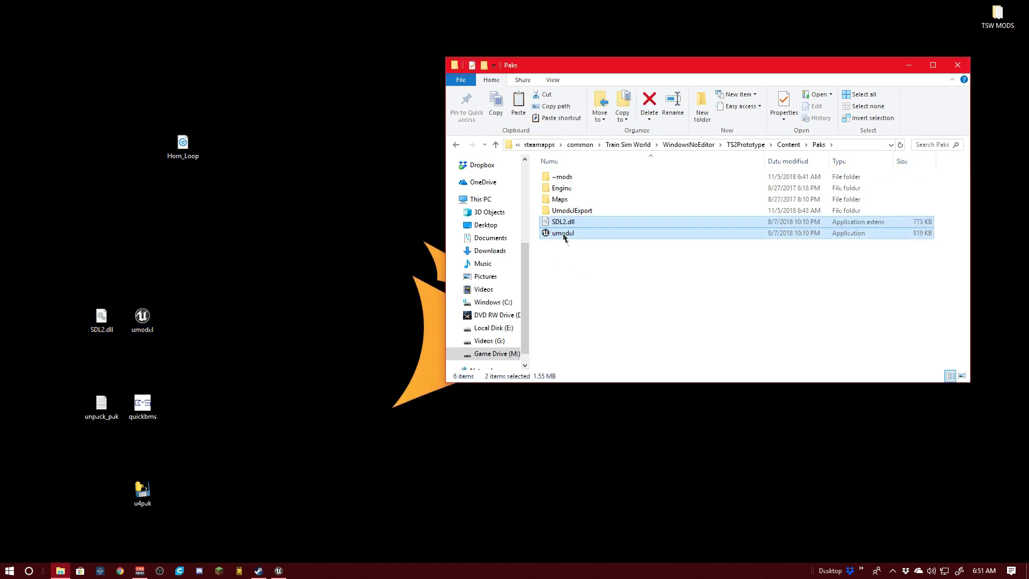
Launch the umodel copy inside the Paks folder.
click(629, 145)
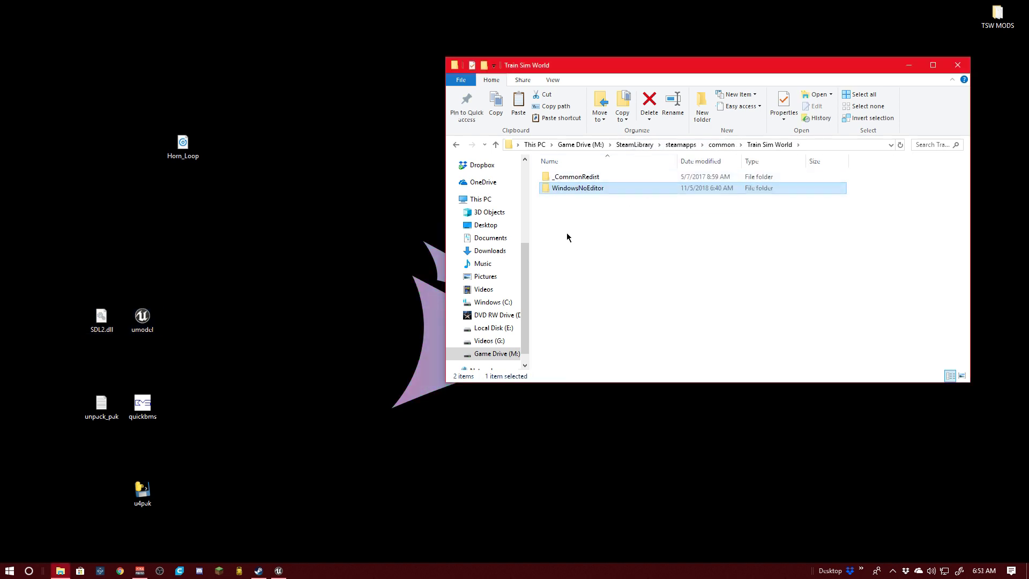
key(alt+Left)
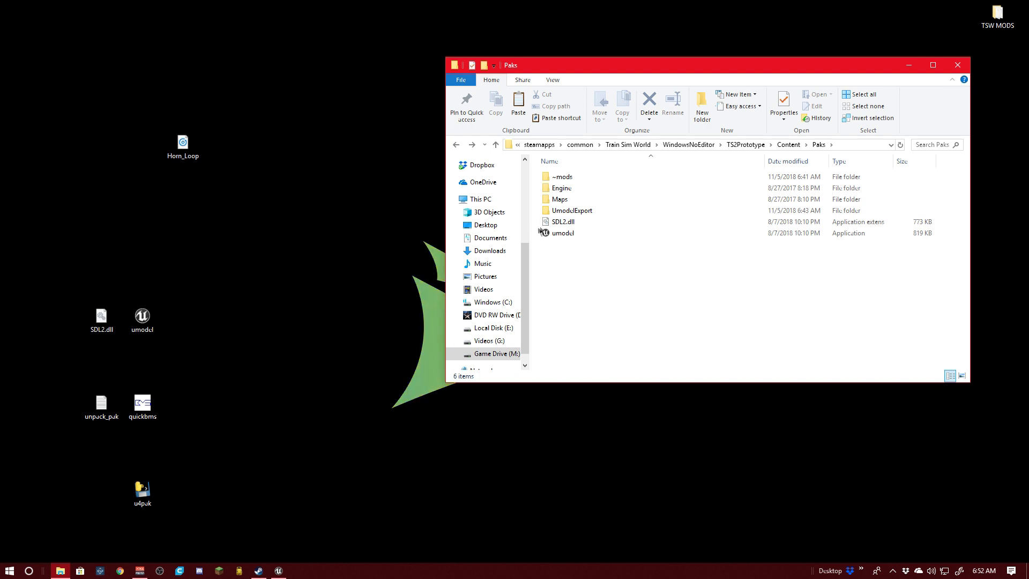
click(572, 234)
double_click(573, 234)
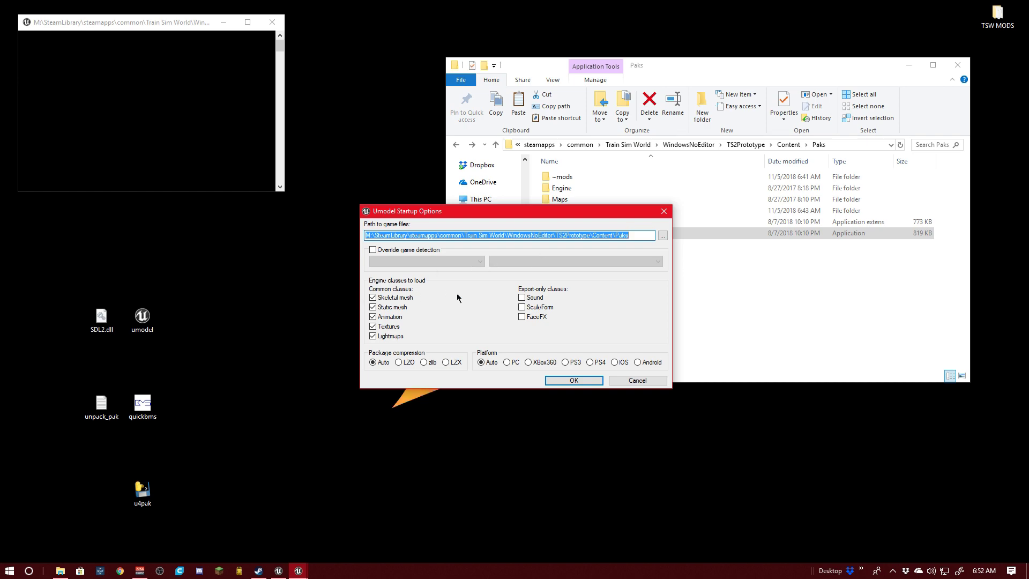
Enable the Sound export-only class in the umodel startup options and load the game packages.
drag(558, 210, 633, 171)
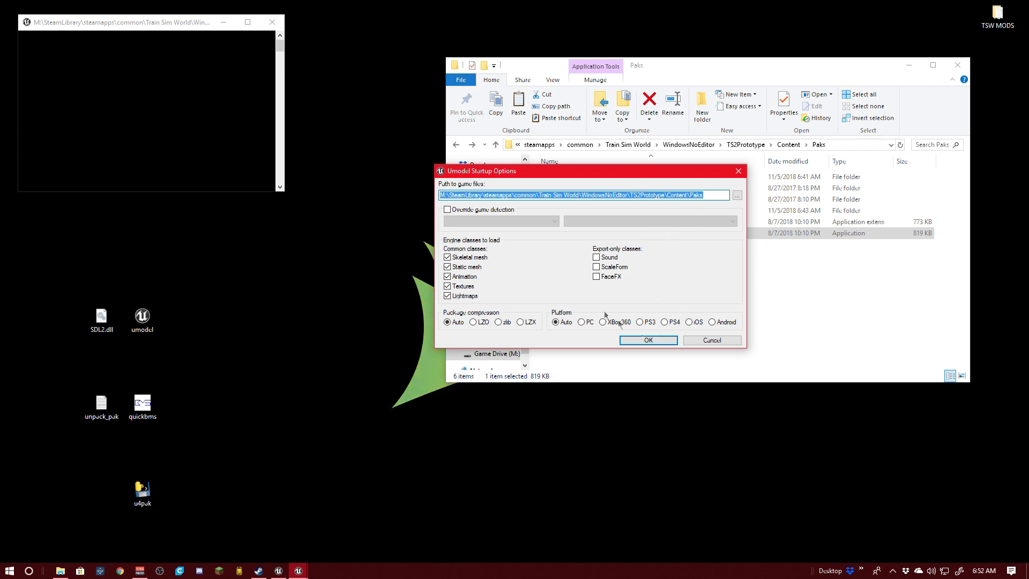
click(611, 261)
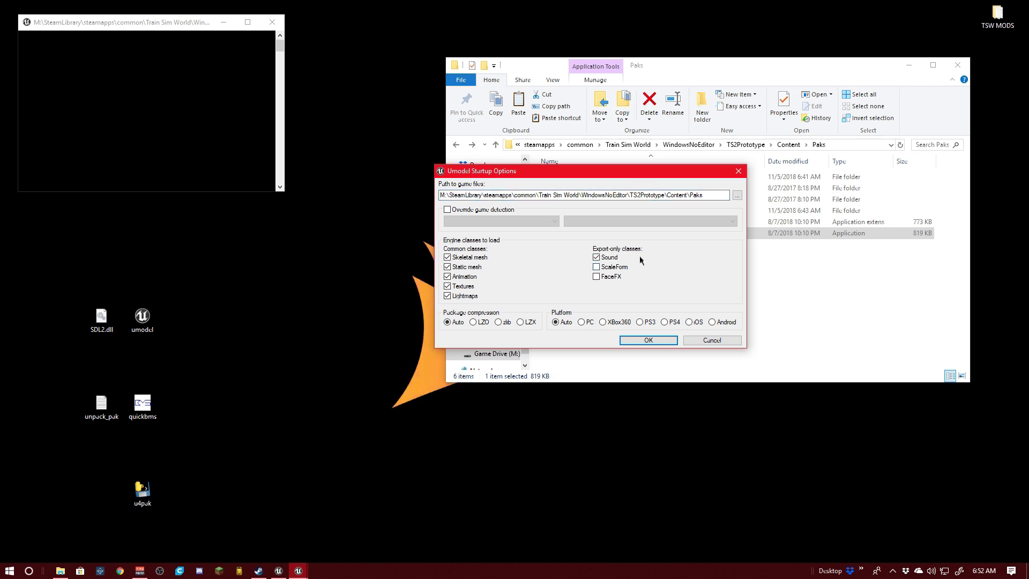
click(647, 339)
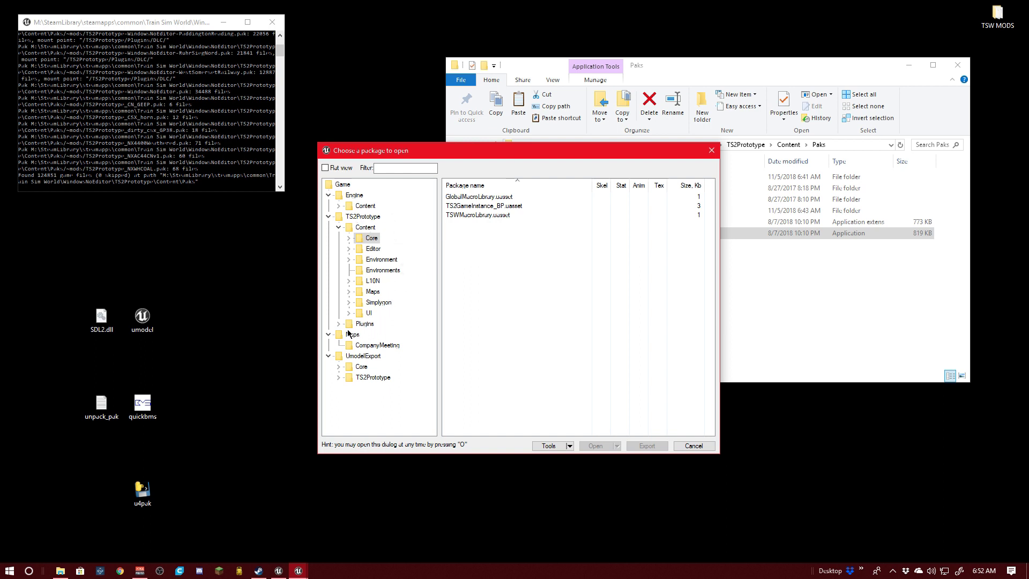
Expand the package tree through Plugins and DLC to the Content folder of AC4400CW_YN3b.
click(340, 325)
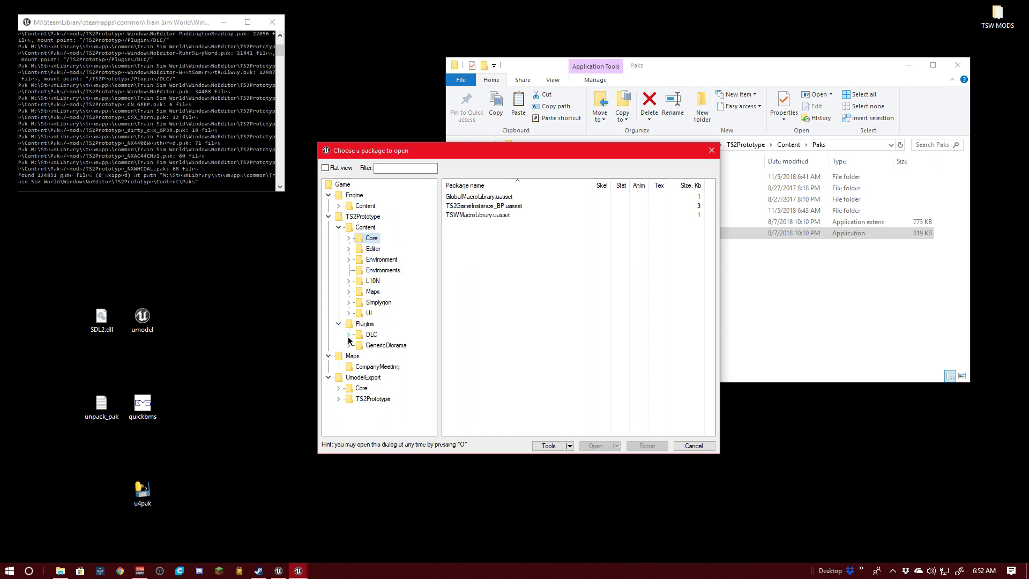
click(349, 335)
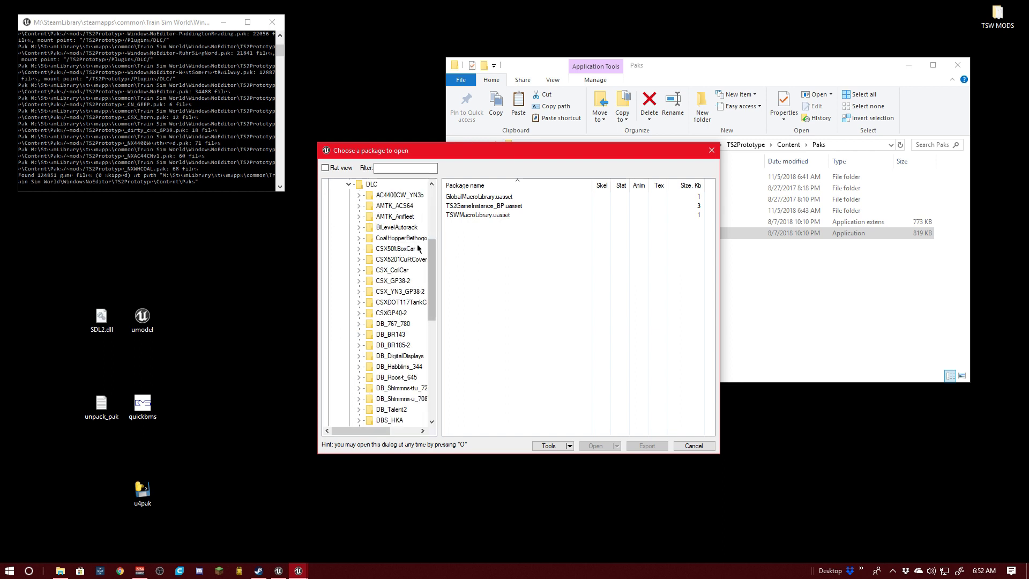
scroll(405, 276, down, 15)
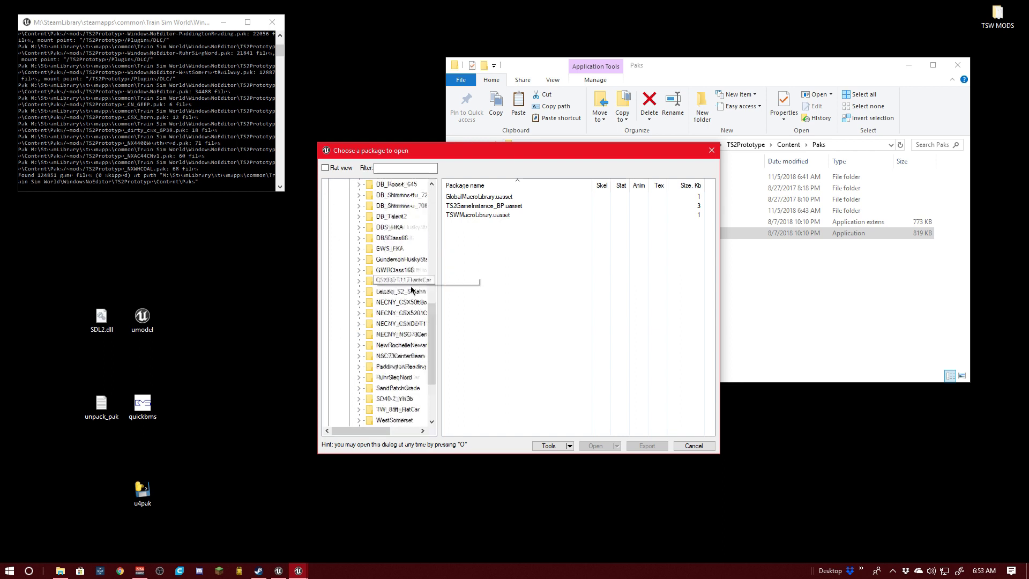
scroll(400, 347, up, 17)
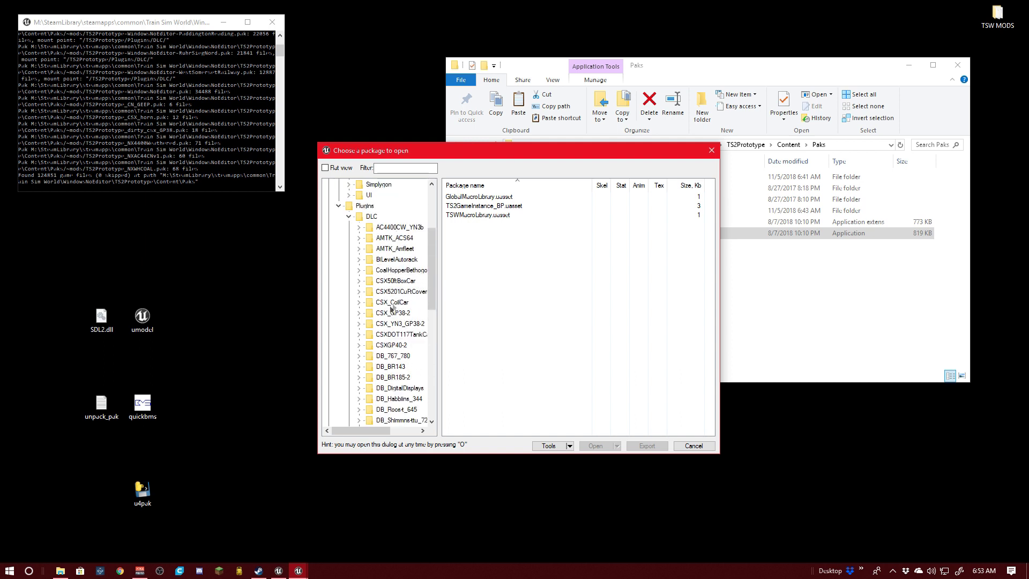
click(359, 227)
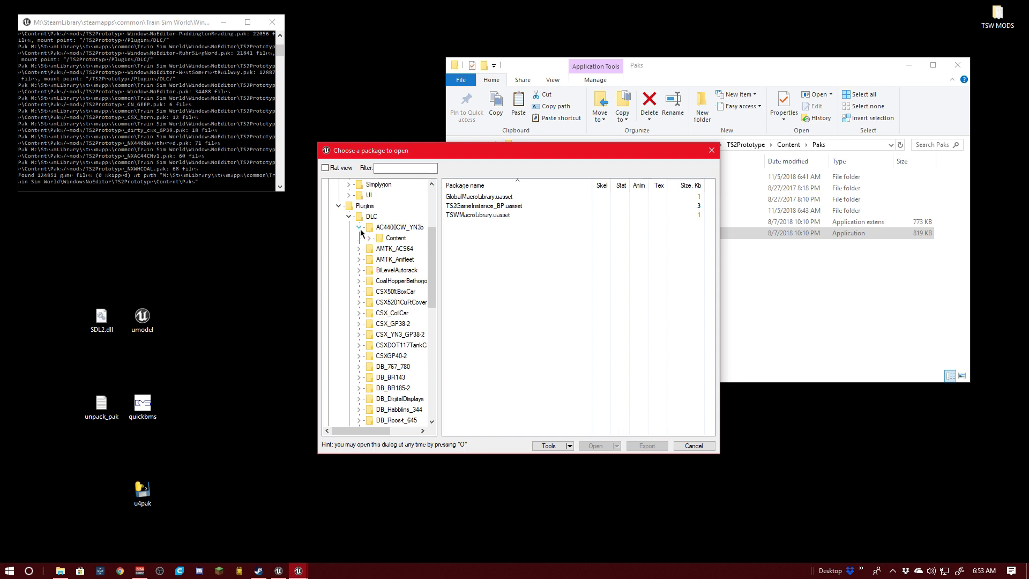
click(369, 239)
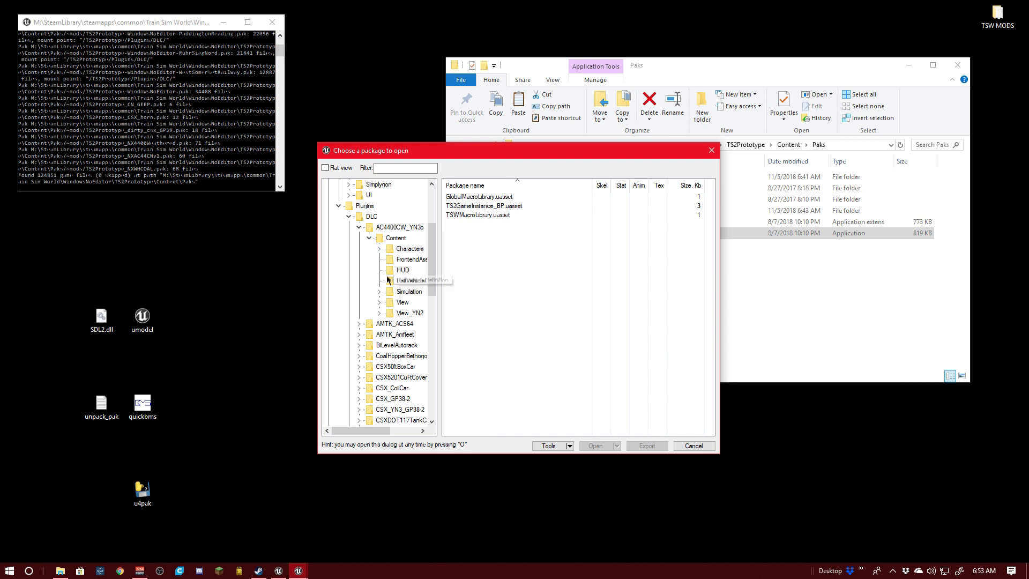
Expand the View folder of AC4400CW_YN3b and its Audio subfolder.
click(380, 302)
click(402, 302)
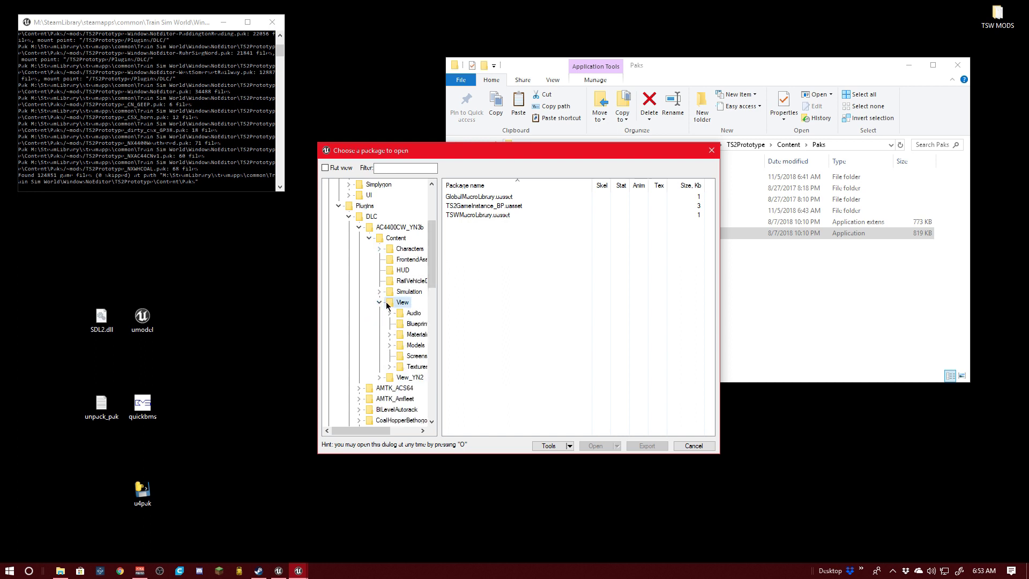
click(380, 303)
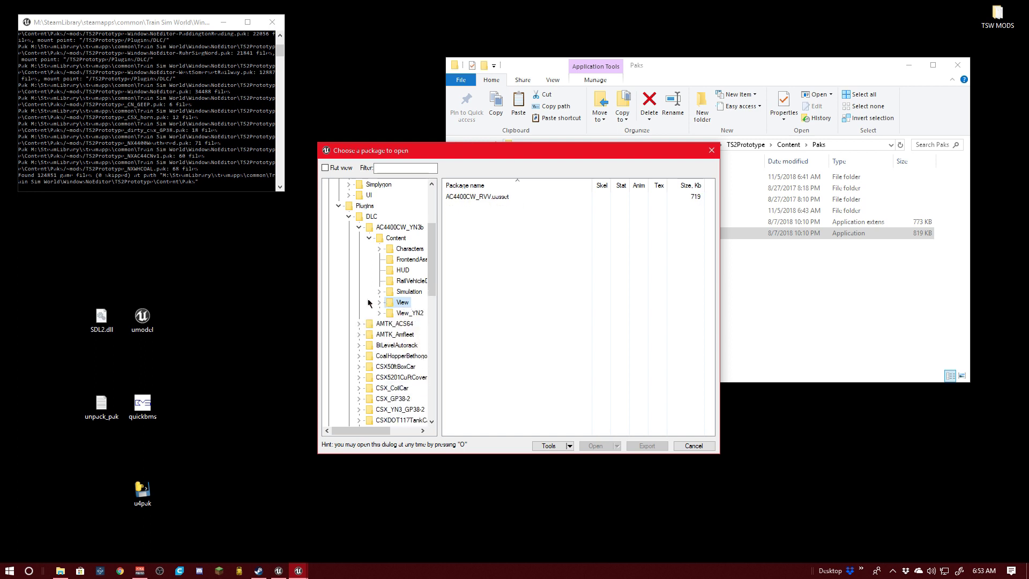
click(379, 303)
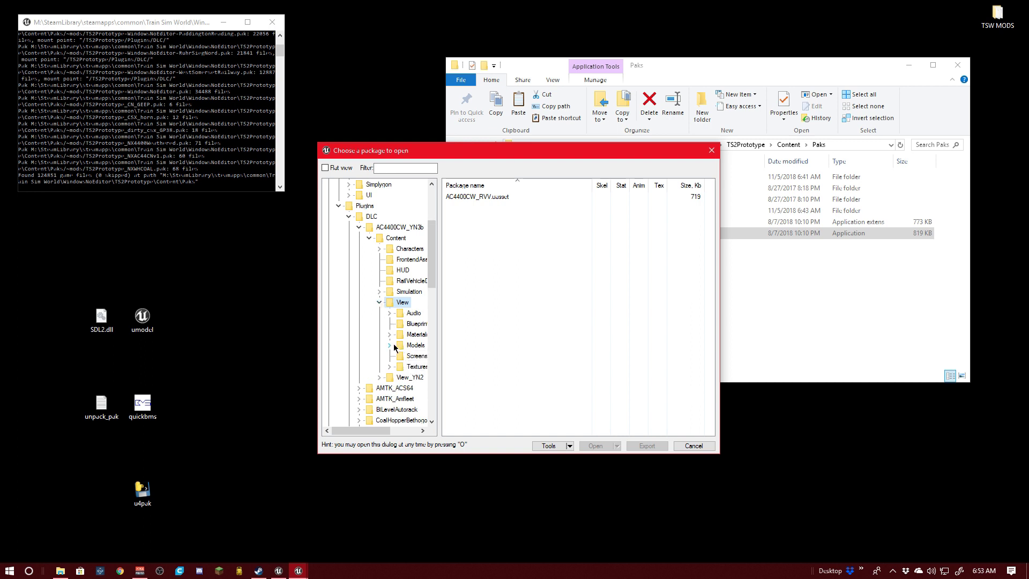
click(390, 314)
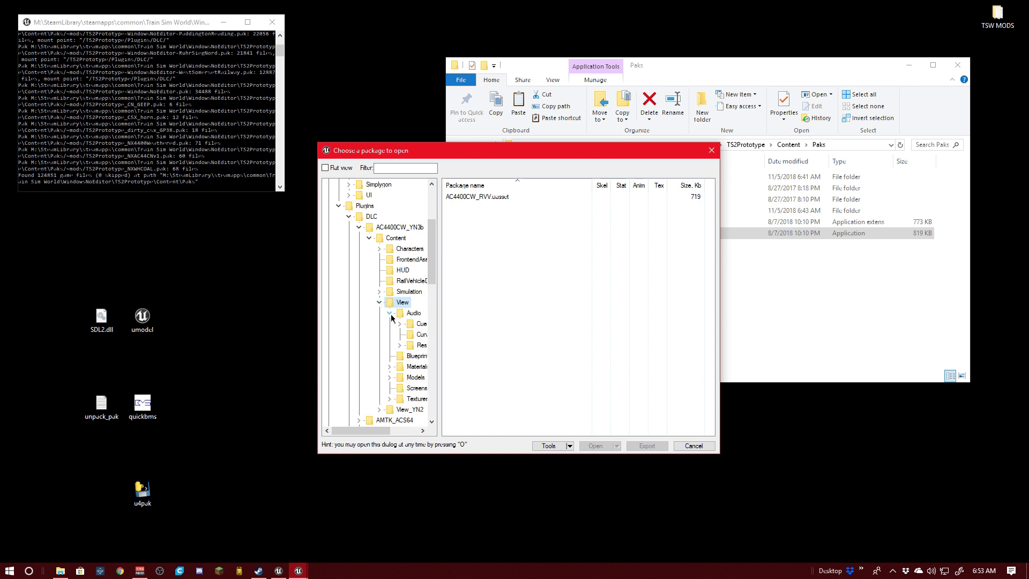
Enlarge the package window and examine the Cues folder, its Cab subfolder and the Curves folder under Audio.
click(410, 323)
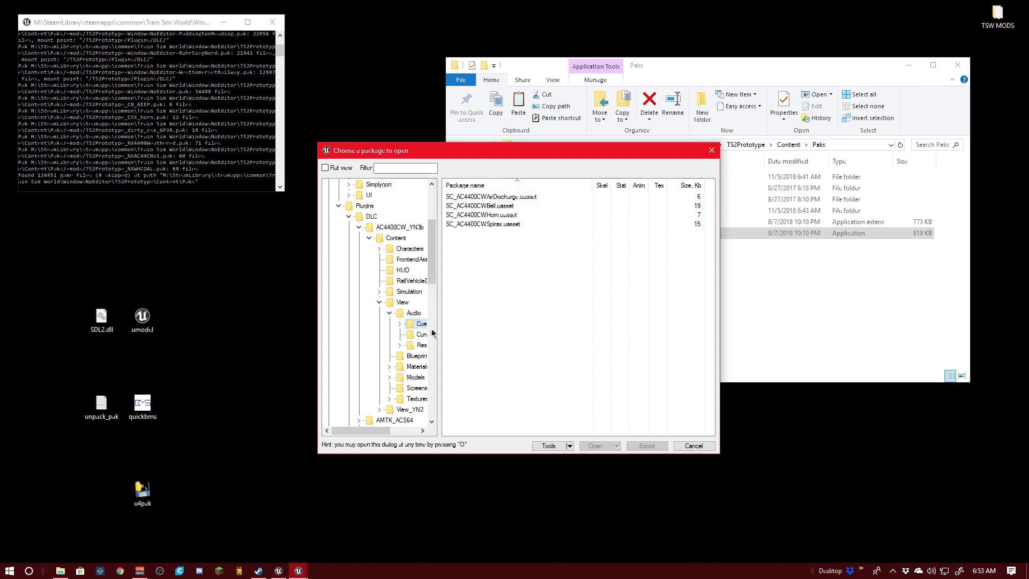
click(400, 324)
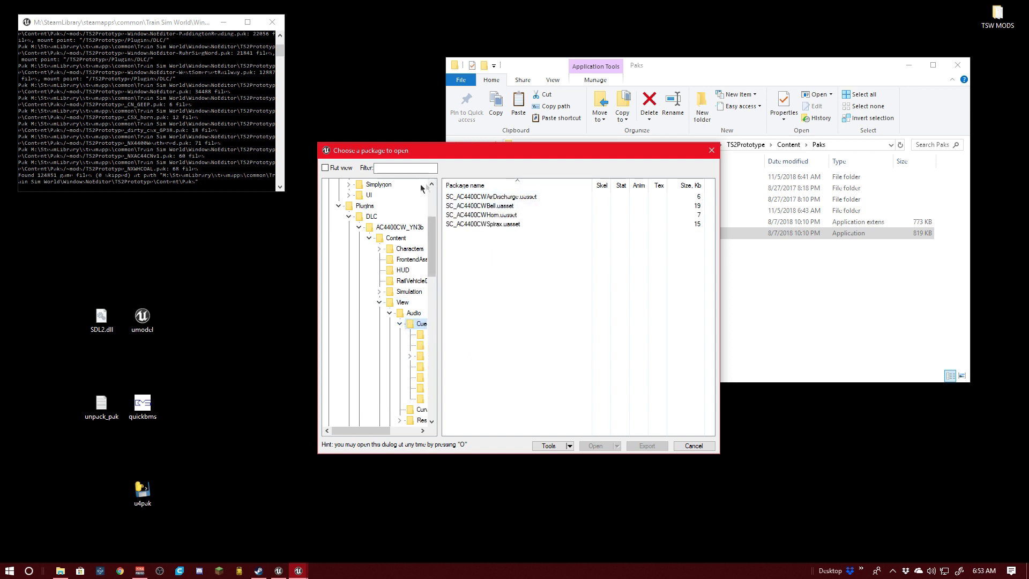
drag(316, 144, 192, 69)
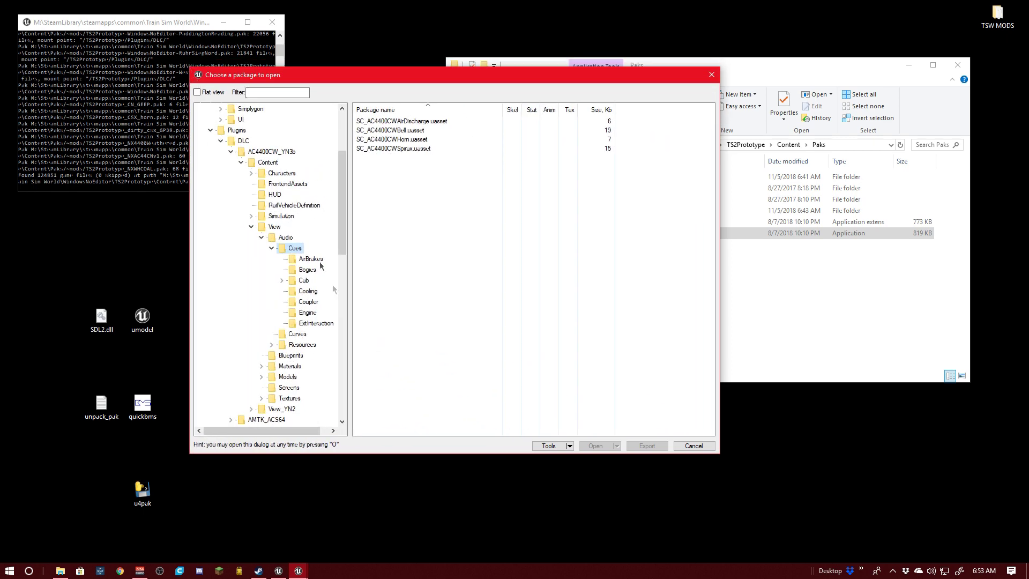
click(282, 281)
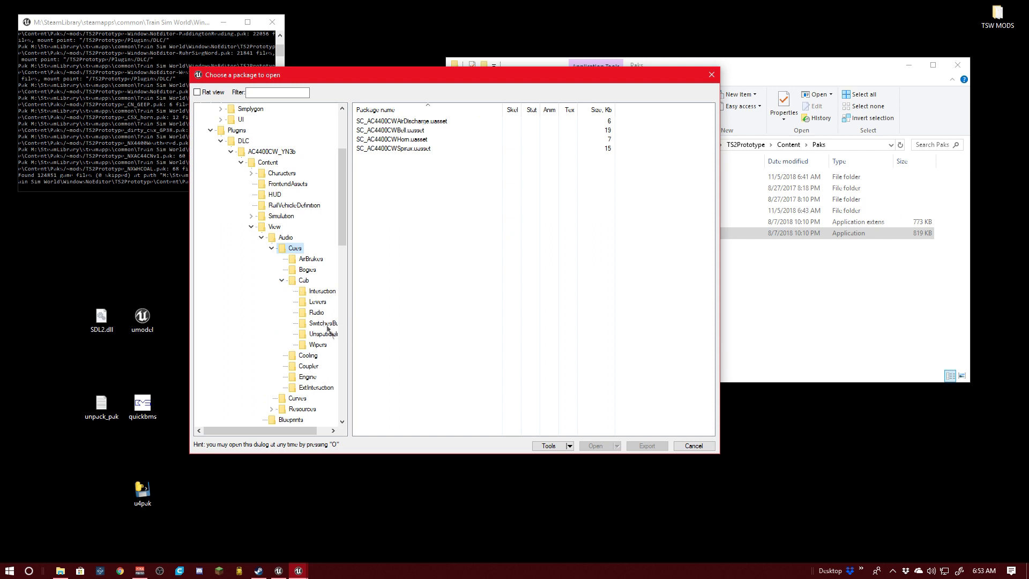
click(282, 281)
click(286, 336)
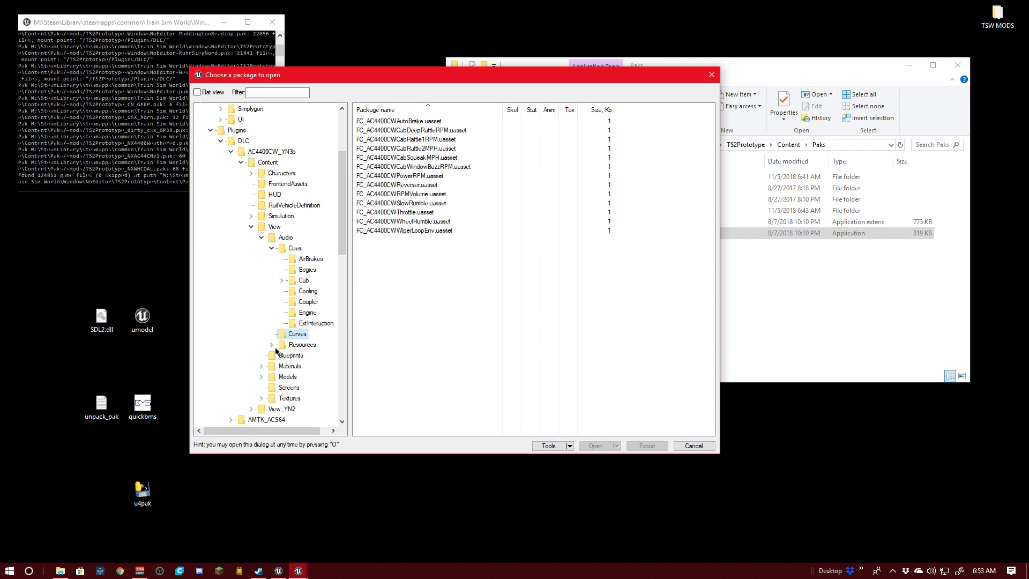
Expand the Resources folder under Audio and list the packages in its Horn subfolder.
click(272, 345)
scroll(313, 301, down, 6)
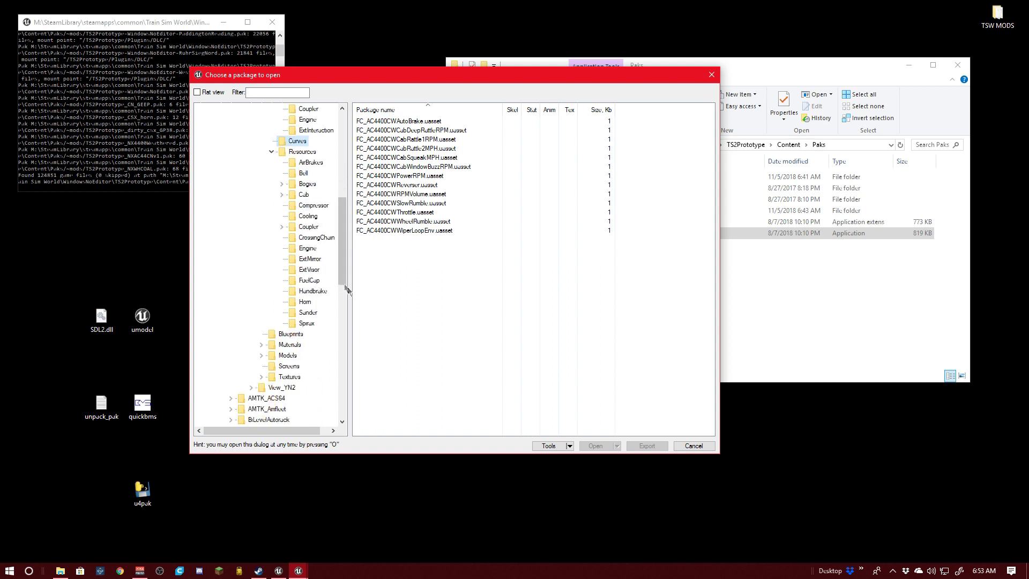
click(304, 302)
scroll(314, 296, up, 2)
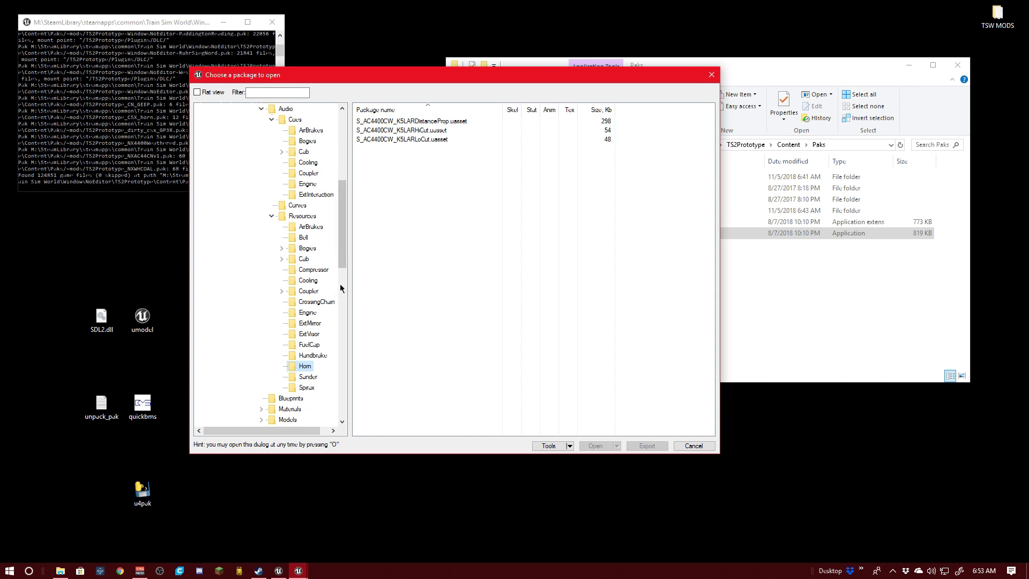
Export the three K5LAR horn packages in the Horn folder using Unreal engine 4.16, and close the package window.
scroll(309, 199, up, 5)
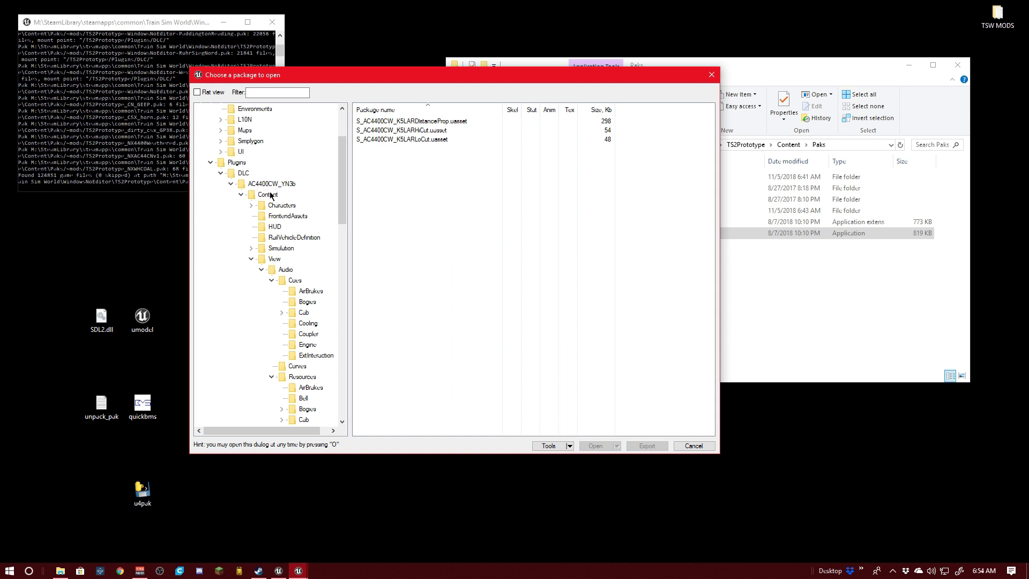
scroll(271, 260, down, 2)
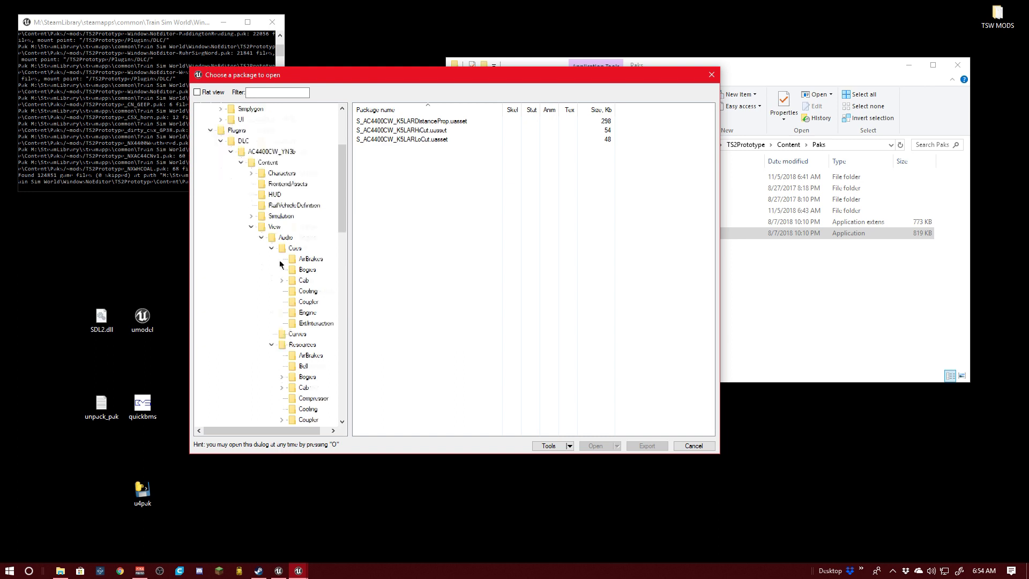
scroll(310, 317, down, 4)
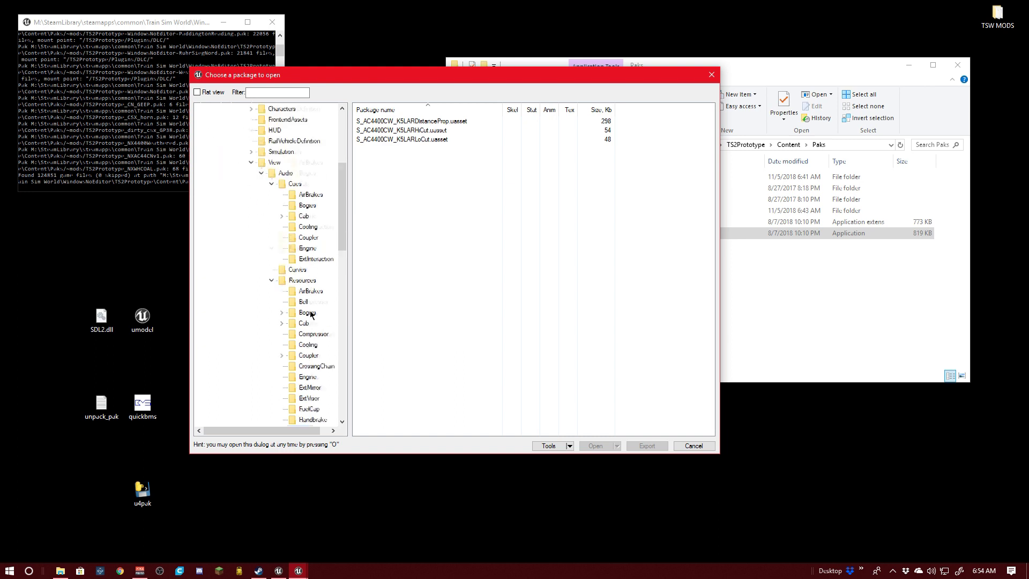
click(407, 137)
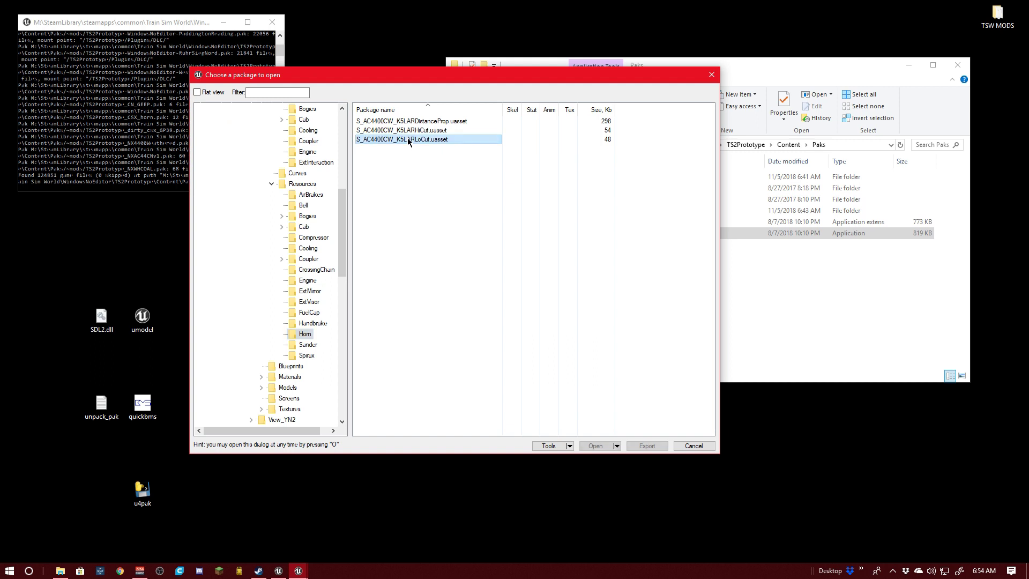
shift+click(421, 130)
shift+click(421, 122)
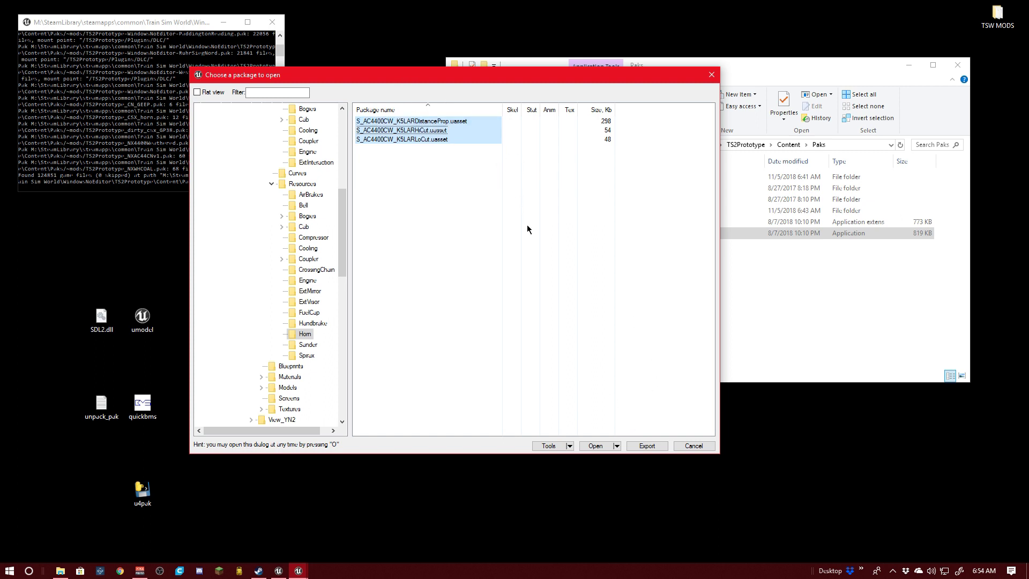
click(647, 446)
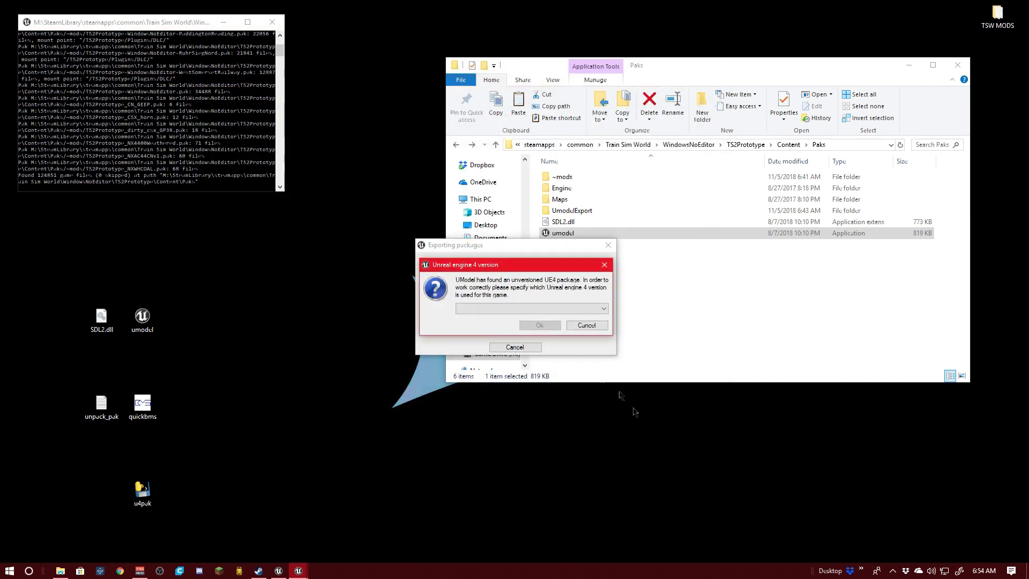
click(547, 310)
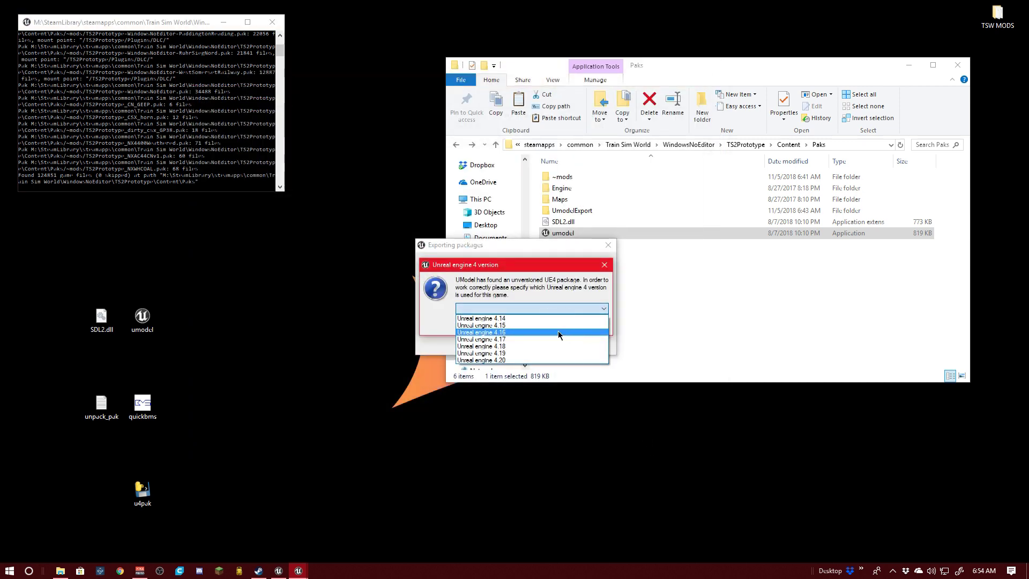
click(511, 332)
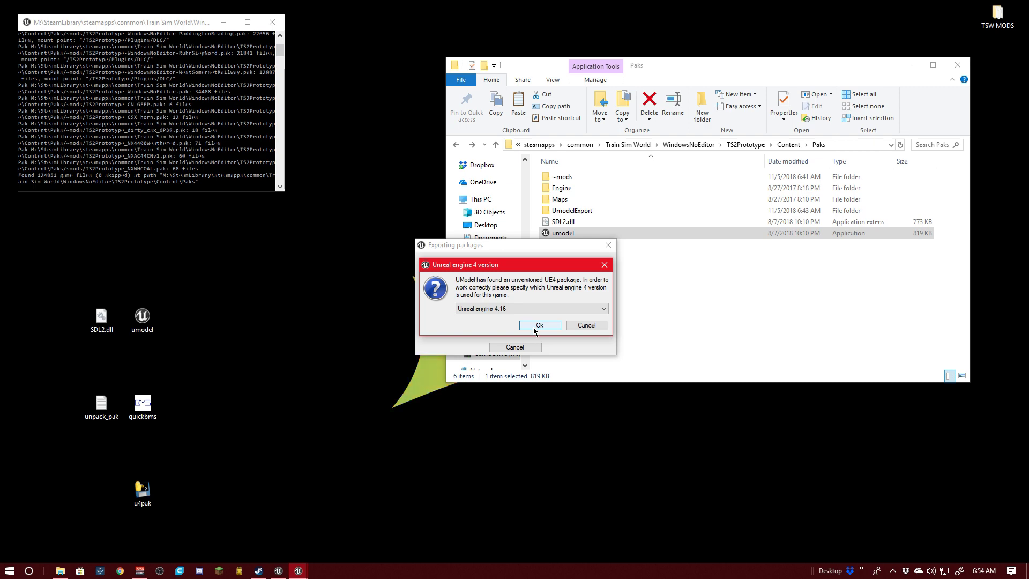
click(537, 325)
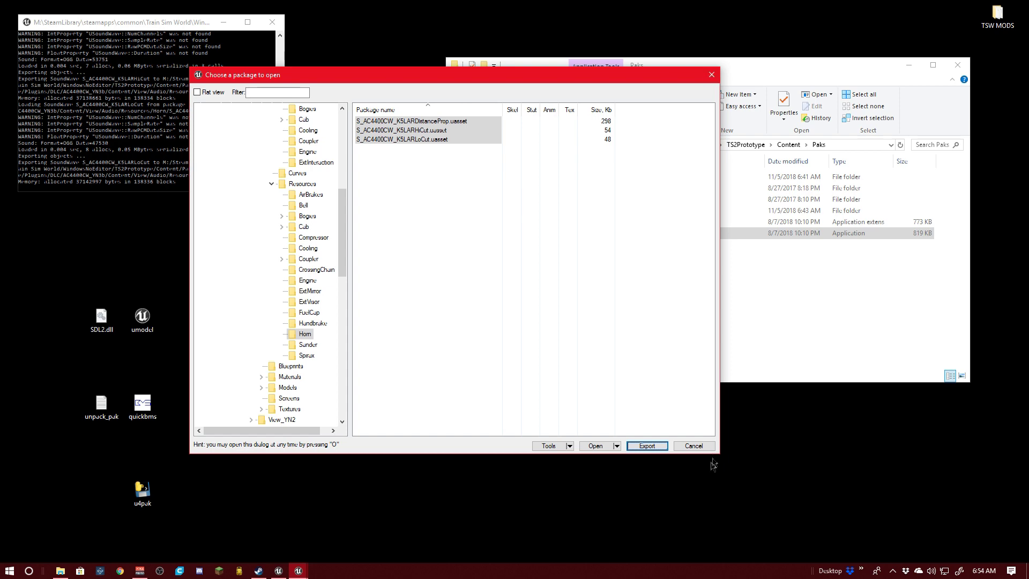
click(694, 446)
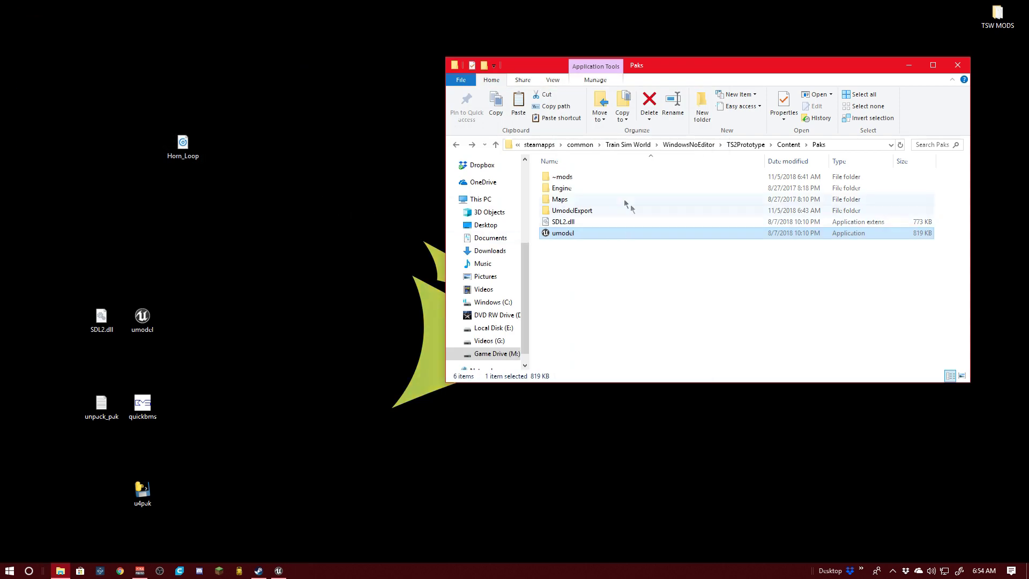
In the Paks folder, open UmodelExport and go through TS2Prototype and Plugins to the DLC folder.
double_click(587, 212)
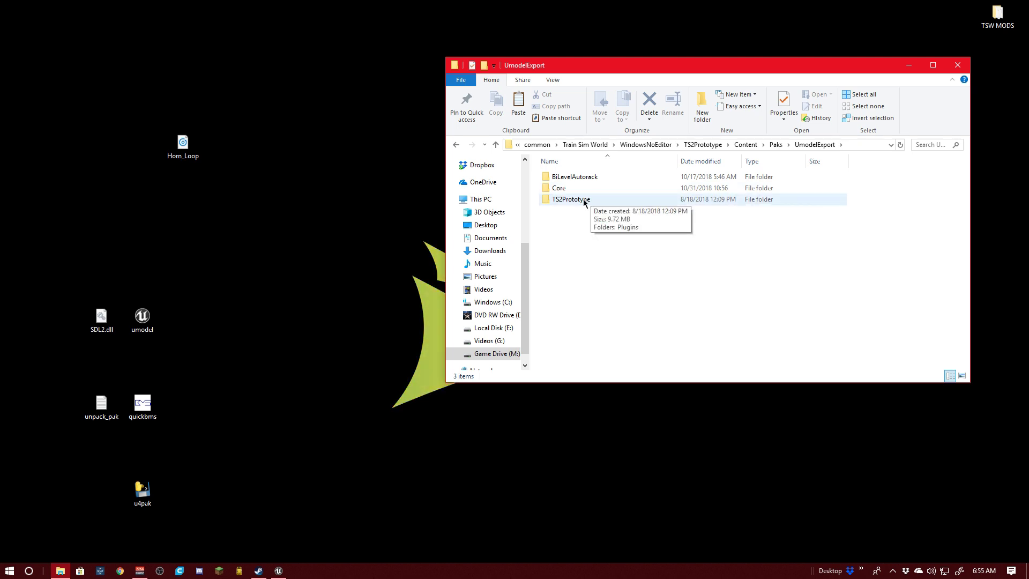
double_click(584, 201)
double_click(563, 179)
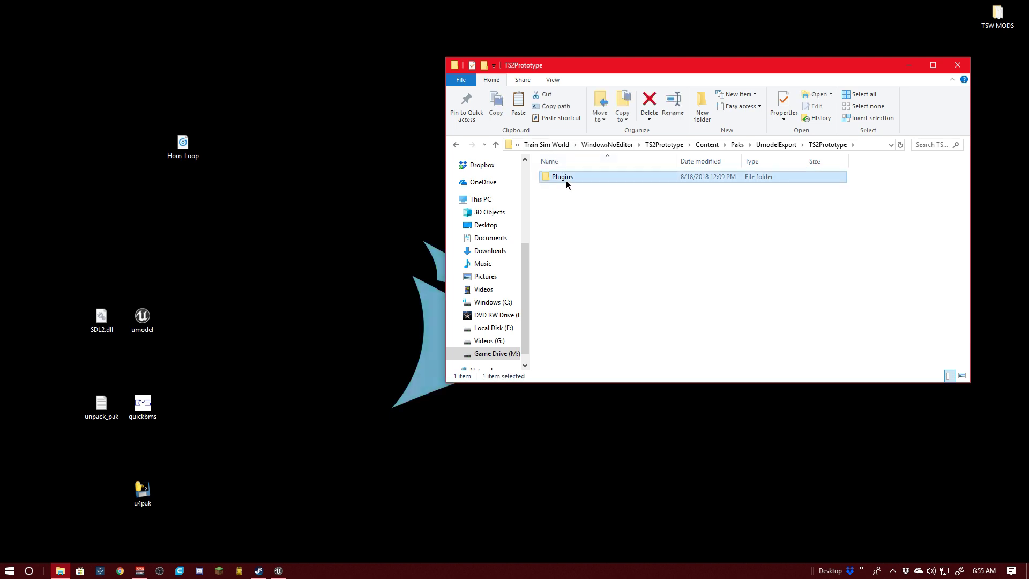
double_click(563, 179)
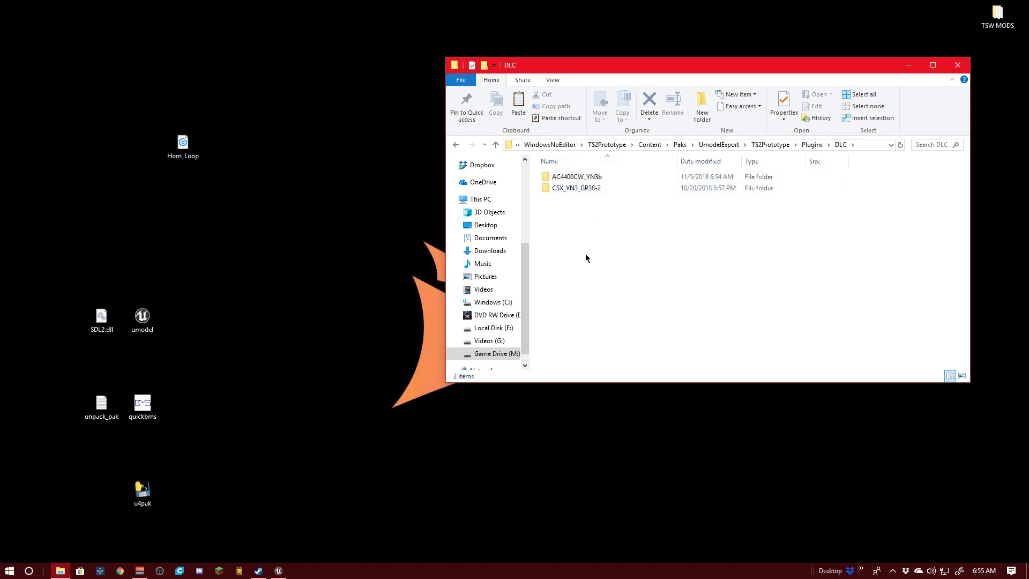
Open the exported Horn folder inside AC4400CW_YN3b, under Content, View, Audio and Resources.
double_click(592, 178)
double_click(591, 179)
double_click(591, 179)
double_click(591, 179)
double_click(592, 179)
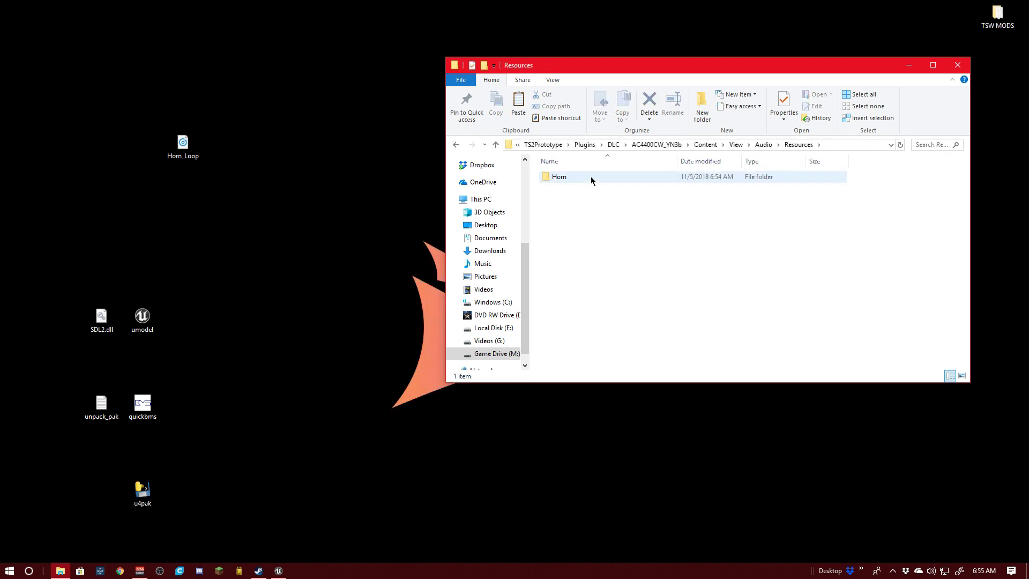
double_click(592, 178)
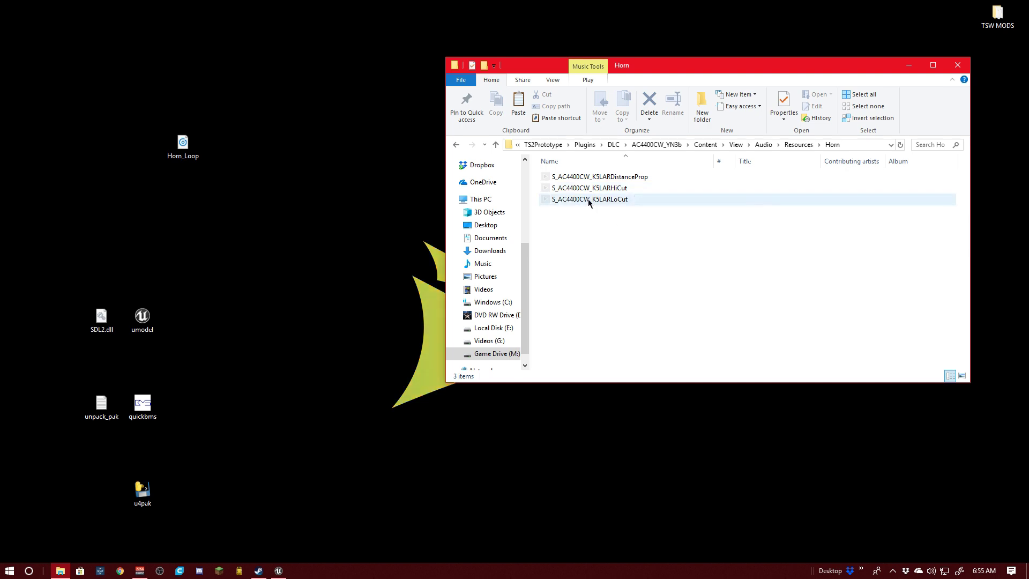
Examine the three exported horn files and open S_AC4400CW_K5LARHiCut briefly in ACG Player.
drag(598, 208, 597, 171)
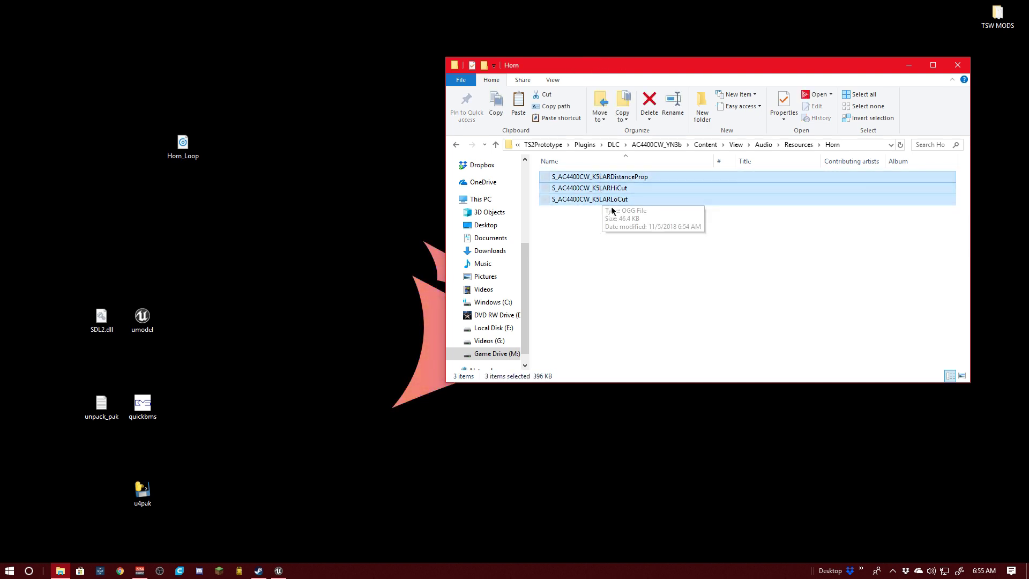
click(614, 225)
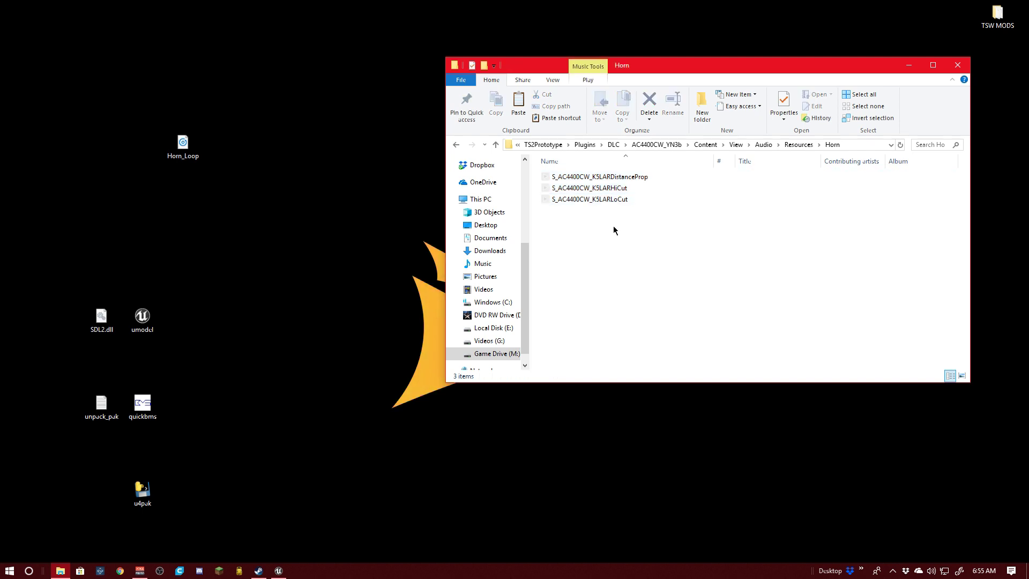
double_click(643, 191)
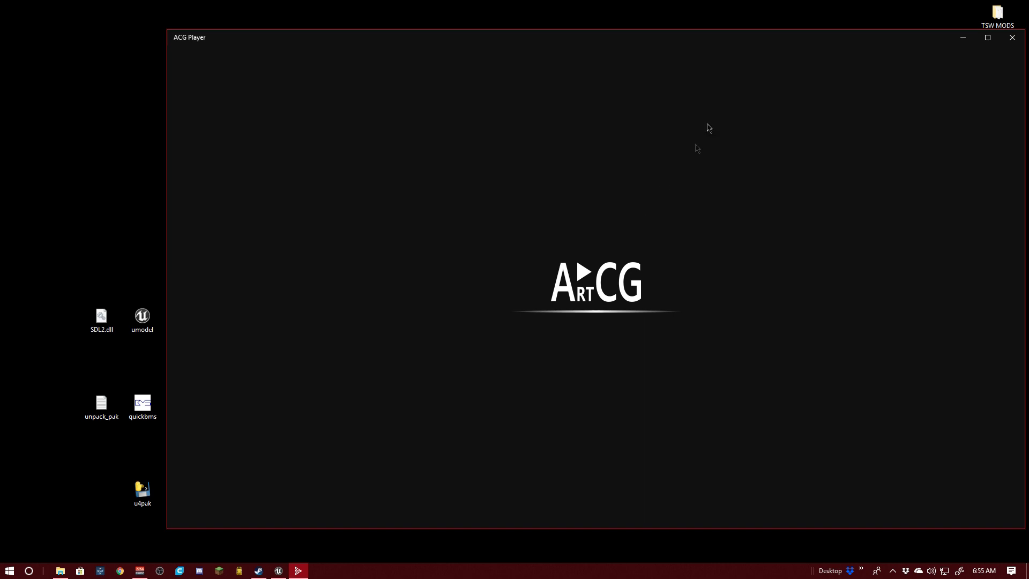
drag(697, 41, 232, 143)
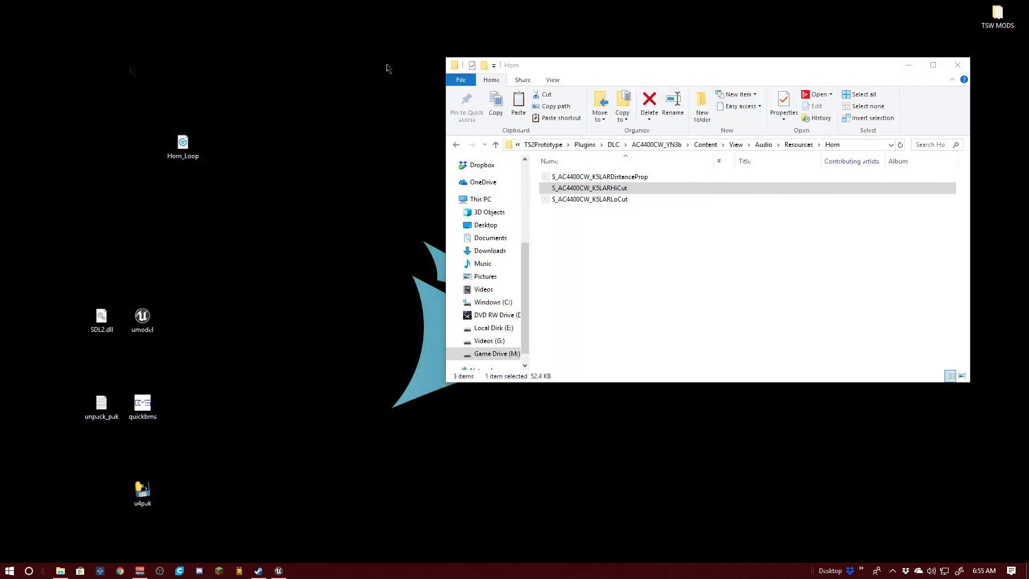
click(613, 181)
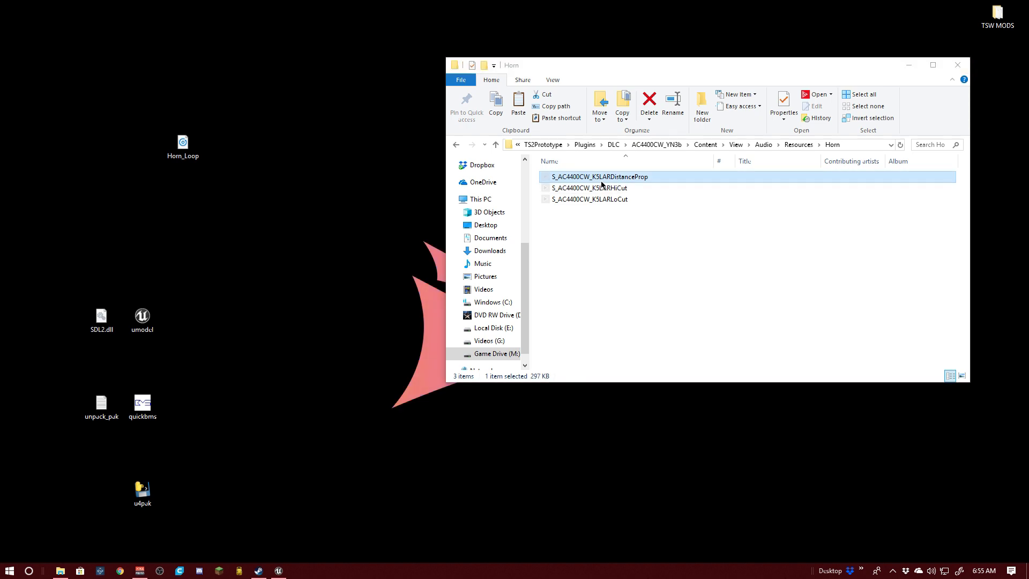
click(598, 200)
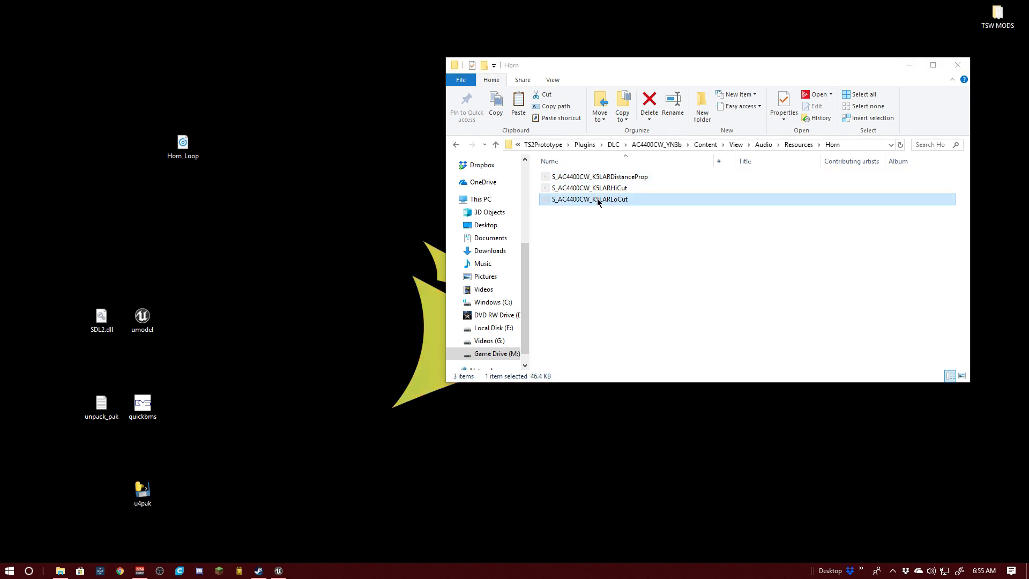
click(19, 196)
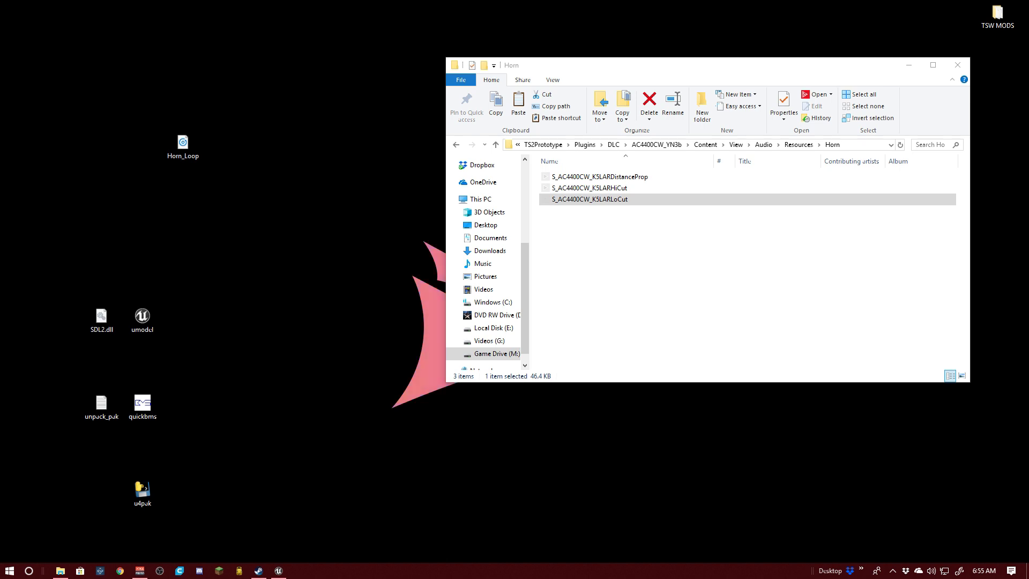
key(alt+Tab)
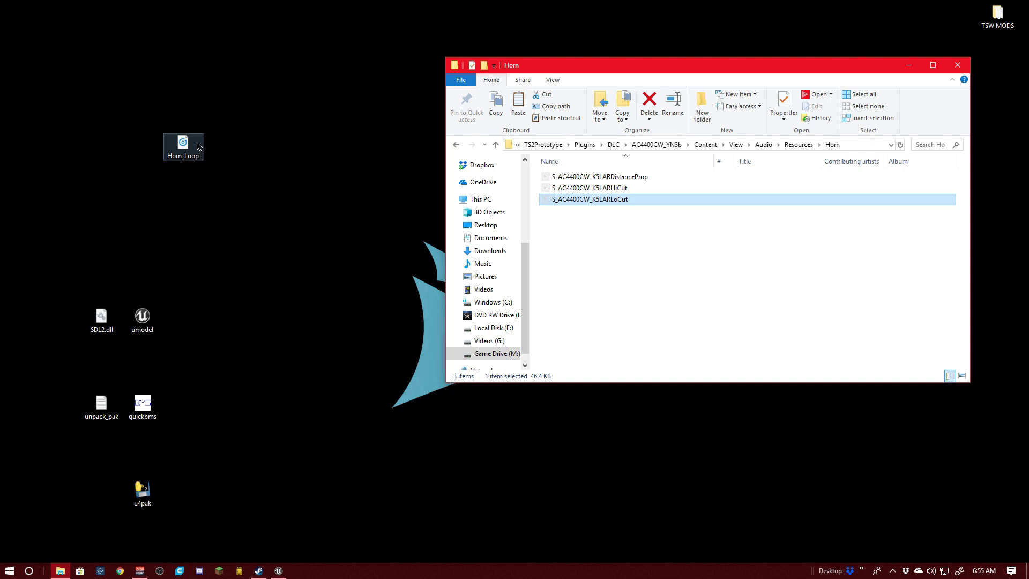
Rename the desktop file Horn_Loop to S_AC4400CW_K5LARHiCut, copying the name from the exported HiCut file.
drag(279, 105, 164, 168)
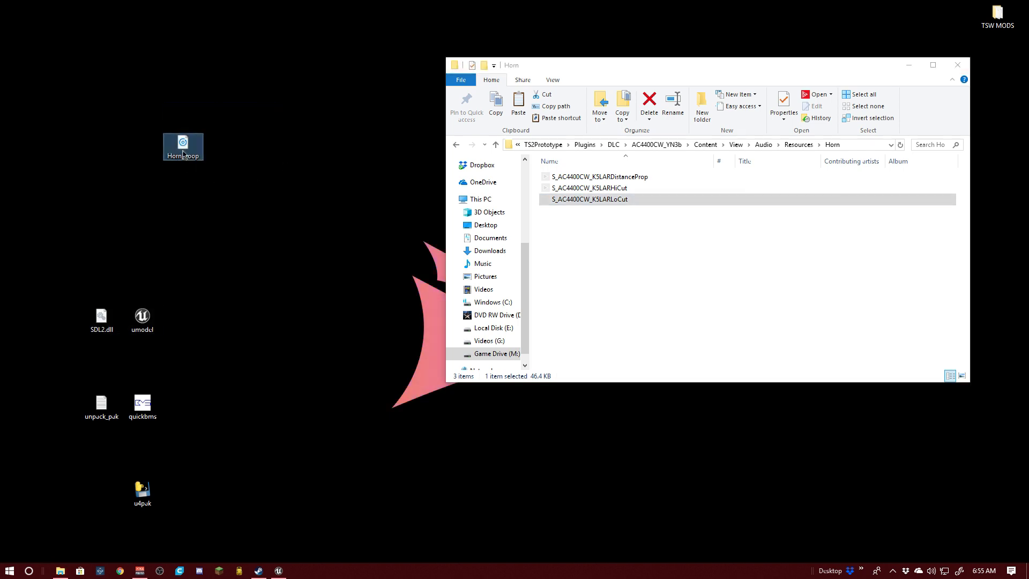
right_click(183, 154)
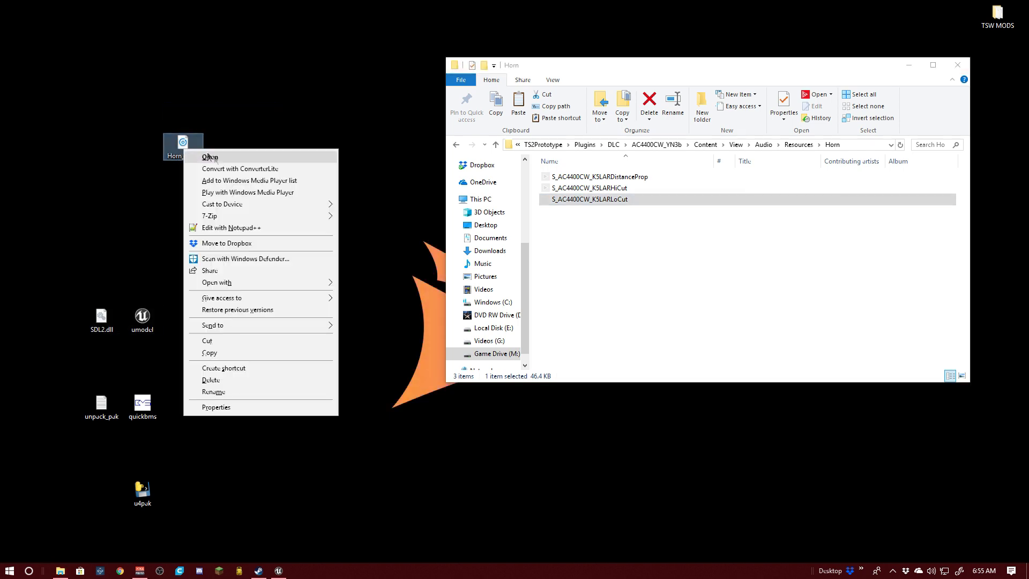
click(221, 391)
right_click(598, 191)
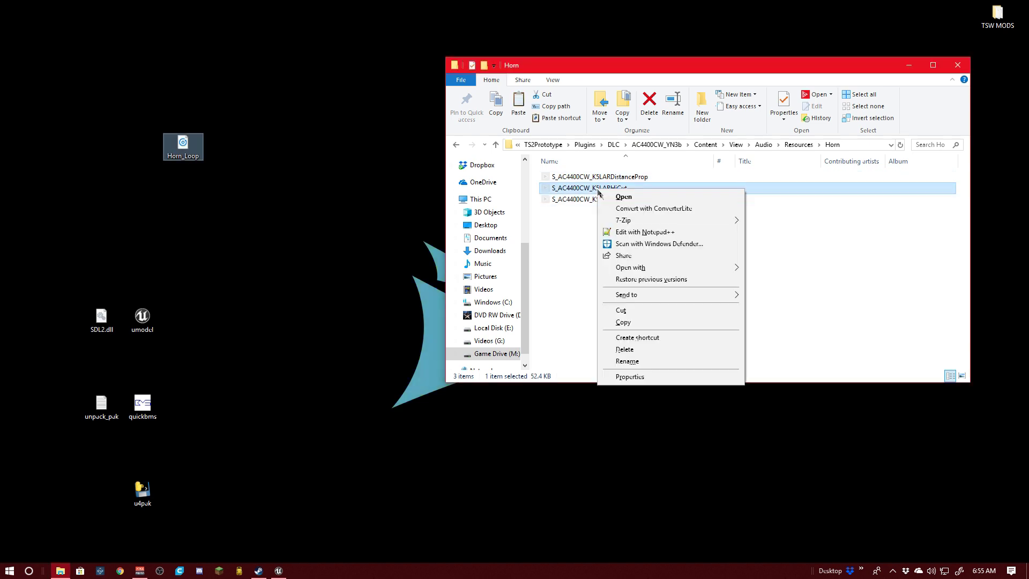
click(628, 361)
key(ctrl+c)
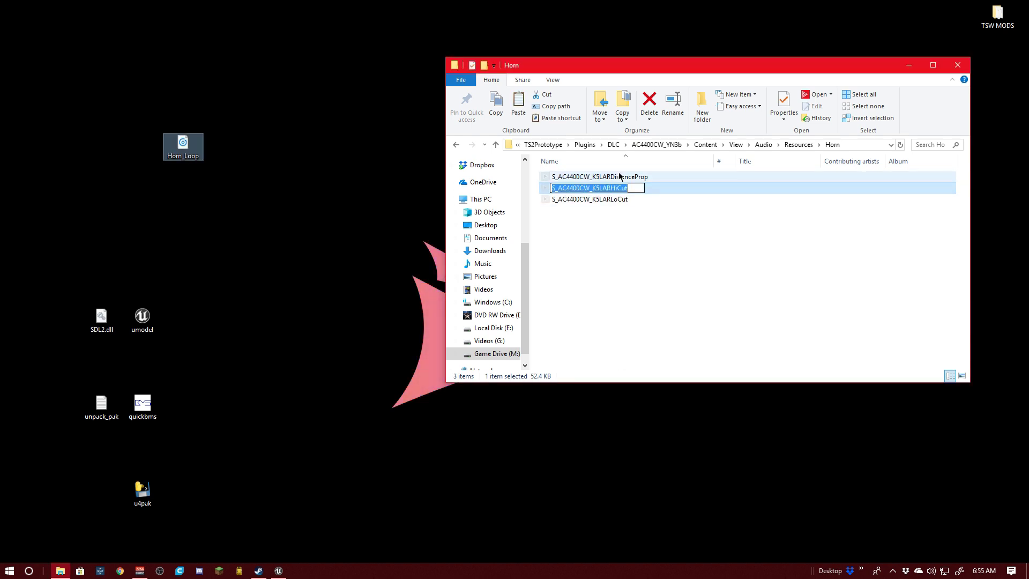
click(181, 150)
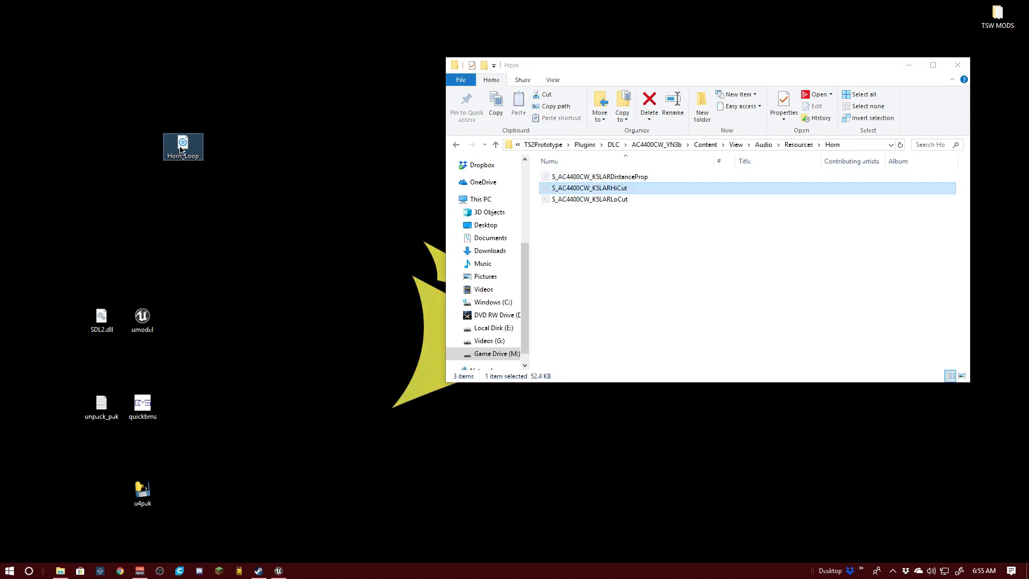
right_click(181, 151)
click(218, 390)
key(ctrl+v)
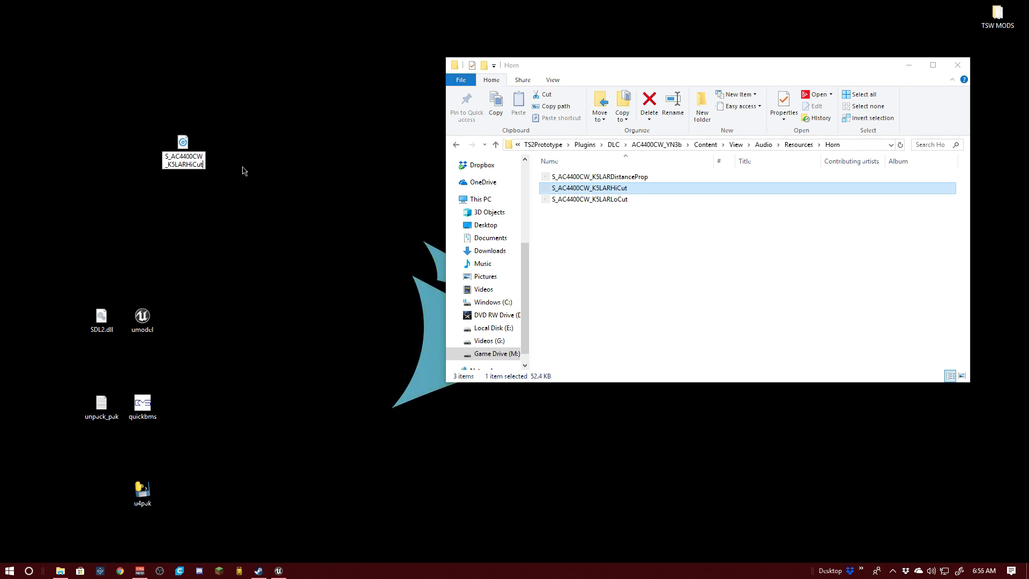
key(Return)
Switch to Audacity and import the renamed horn file from the desktop, making a copy before editing.
right_click(173, 140)
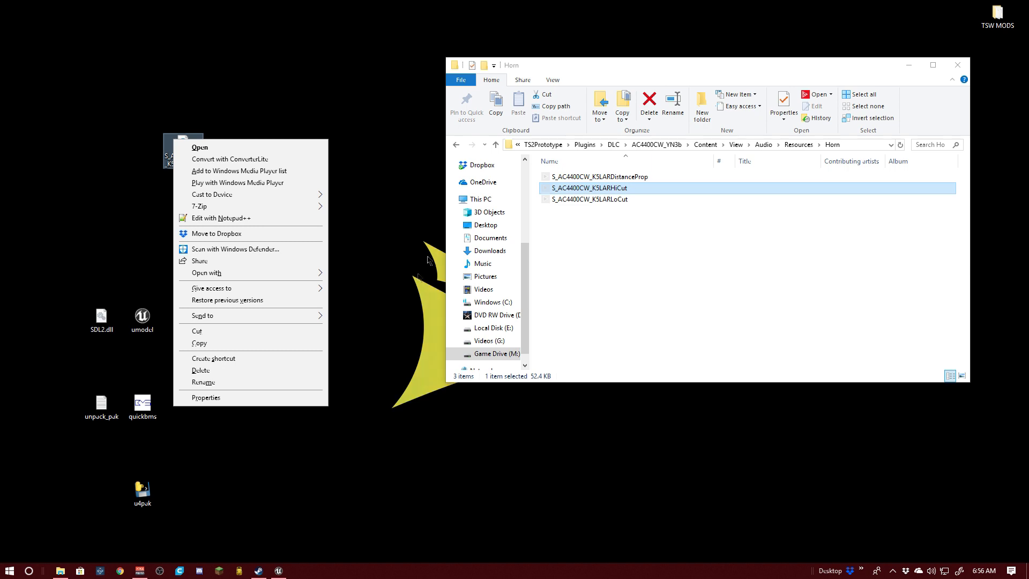
click(406, 149)
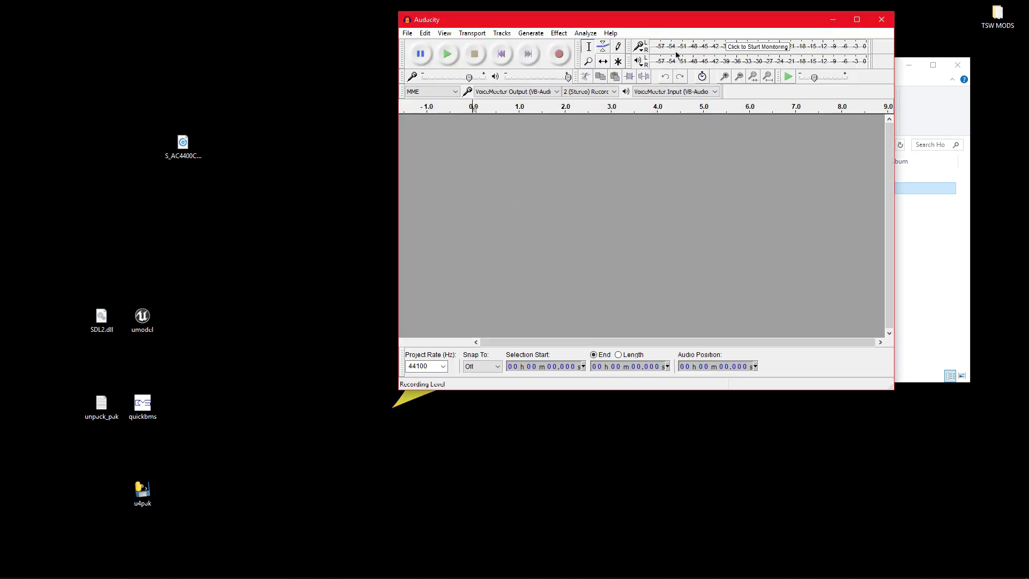
drag(634, 22, 414, 187)
drag(175, 146, 378, 330)
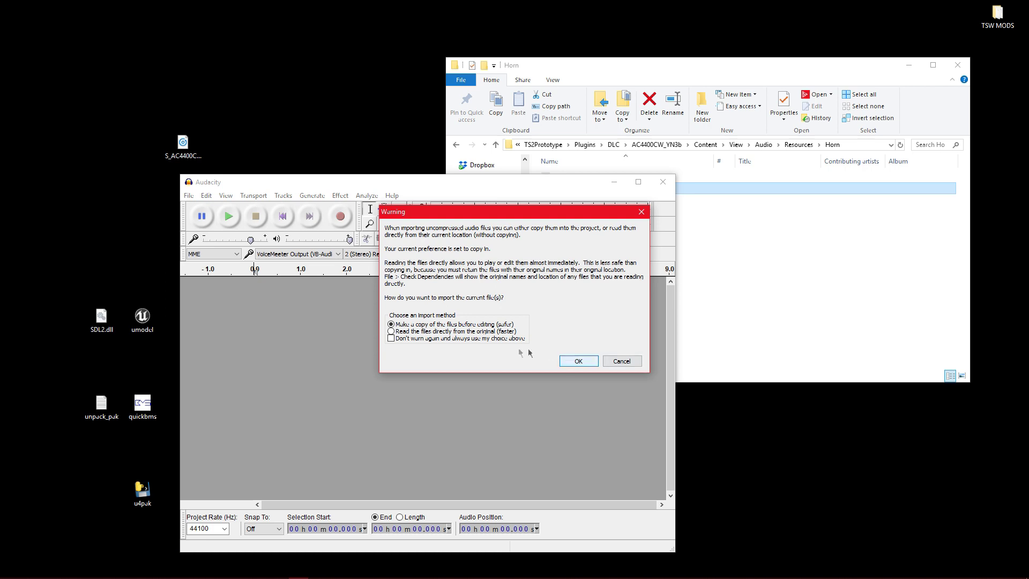
click(580, 361)
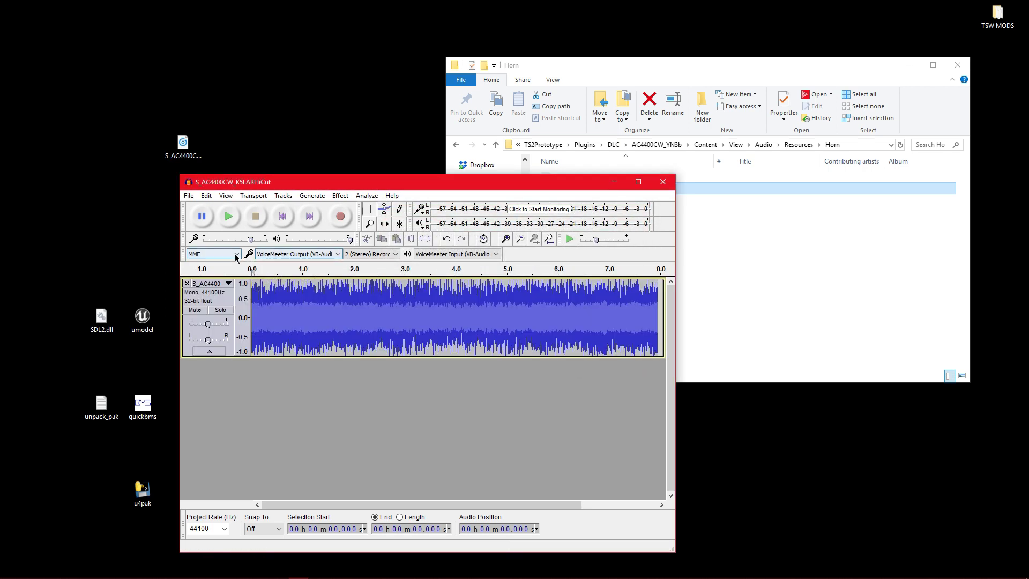
Play the imported horn track and move the playback position back to its start.
click(232, 217)
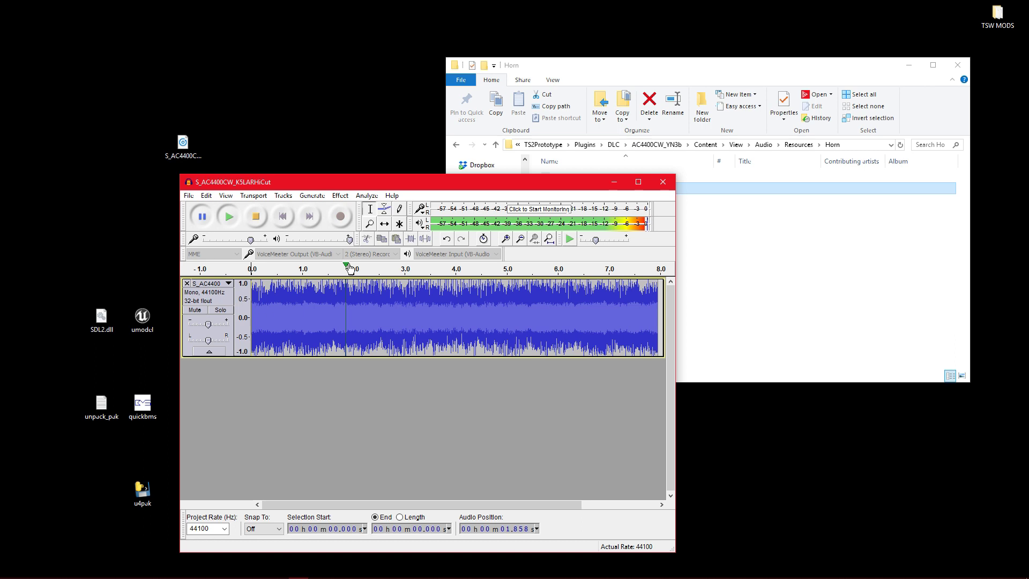
drag(349, 268, 252, 269)
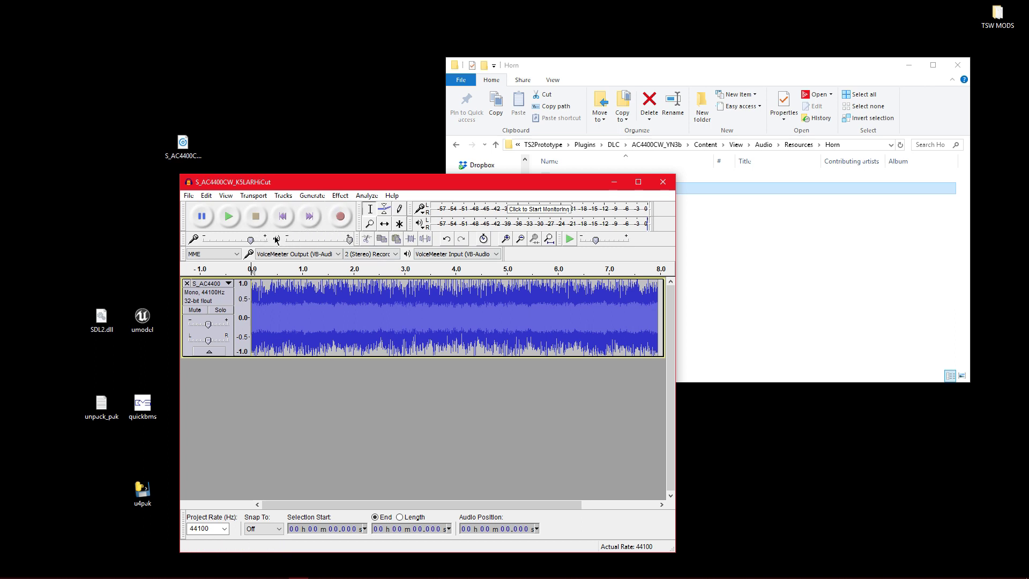
drag(348, 242, 355, 240)
click(207, 196)
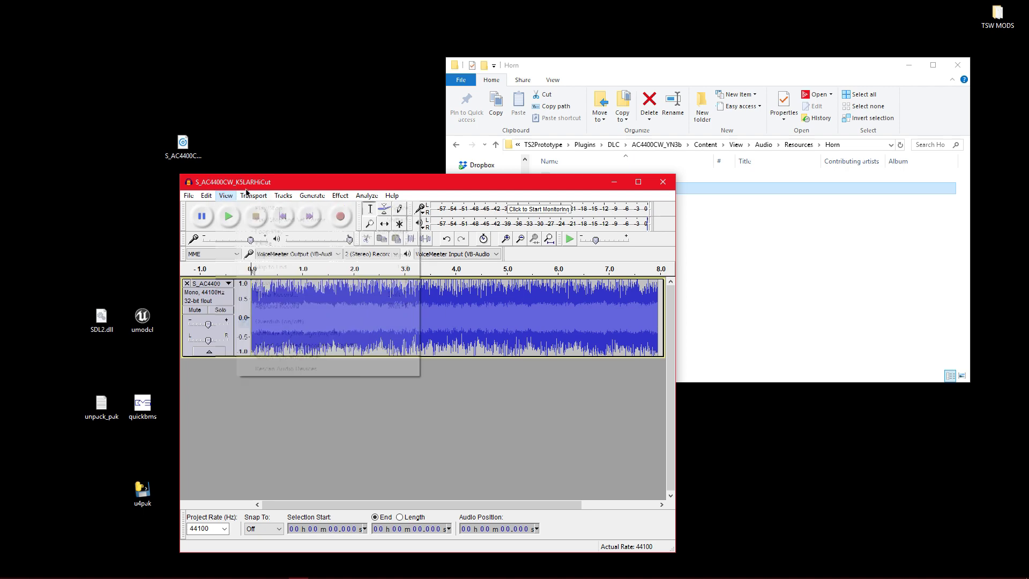
mouse_move(301, 201)
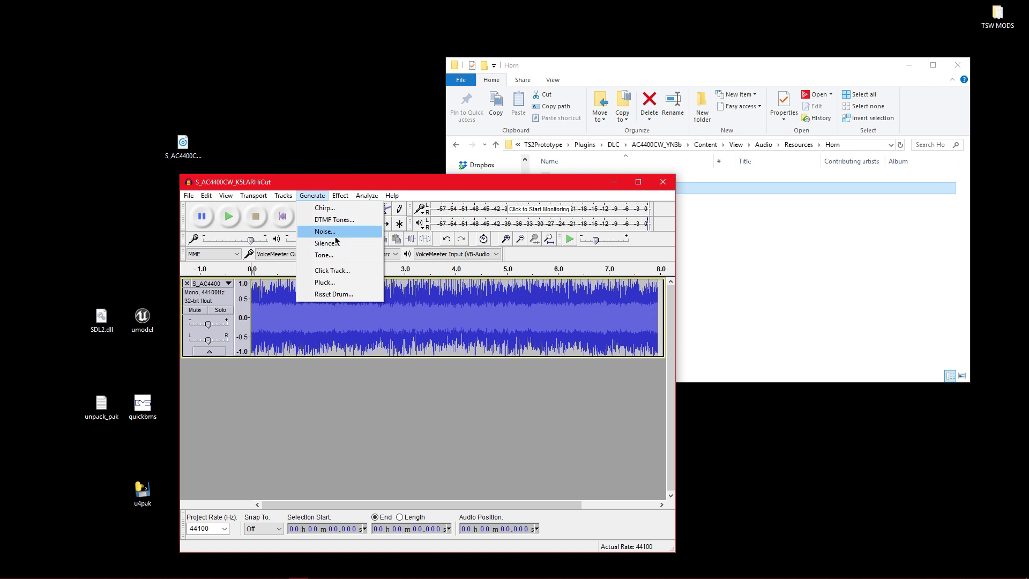
mouse_move(340, 195)
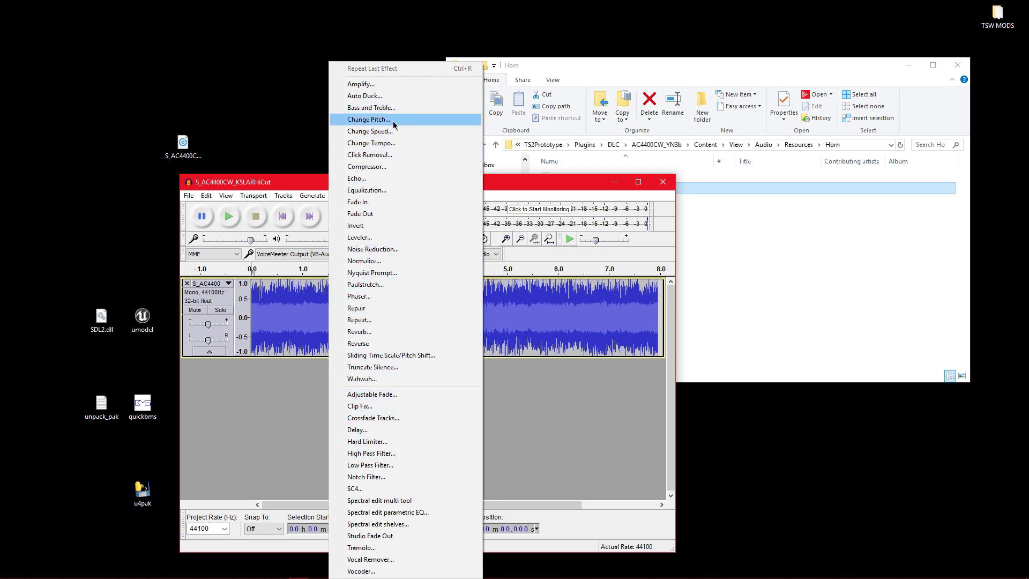
click(390, 86)
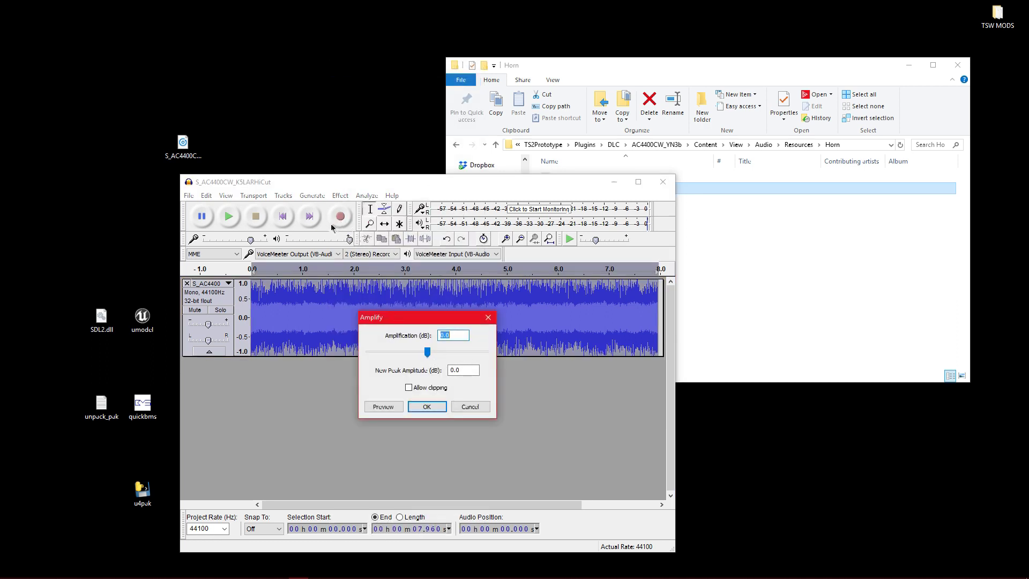
click(488, 318)
Preview the whole horn track amplified by -8 dB, and apply the Amplify effect at -10 dB instead.
click(313, 195)
mouse_move(332, 194)
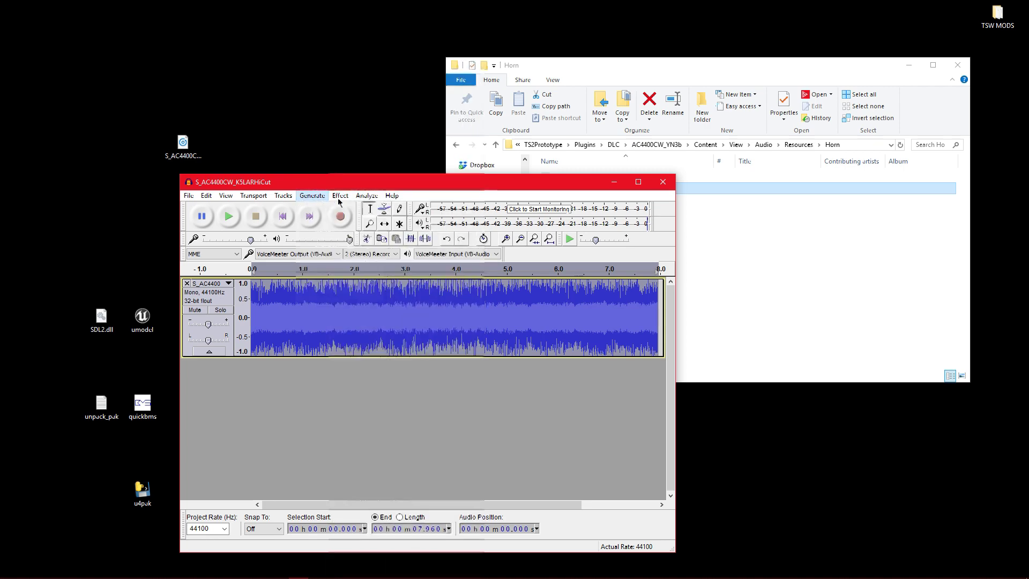
click(365, 86)
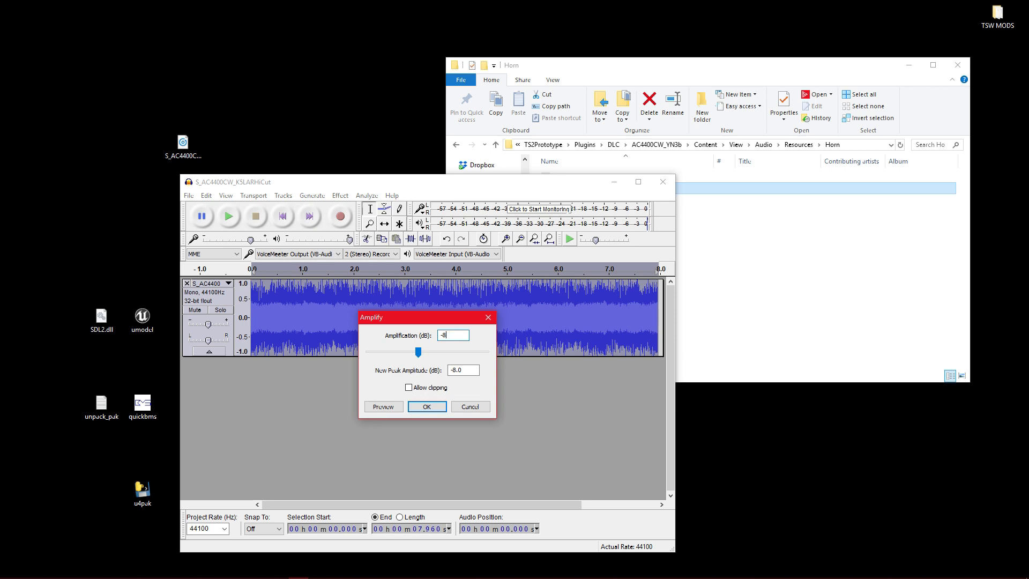
click(383, 407)
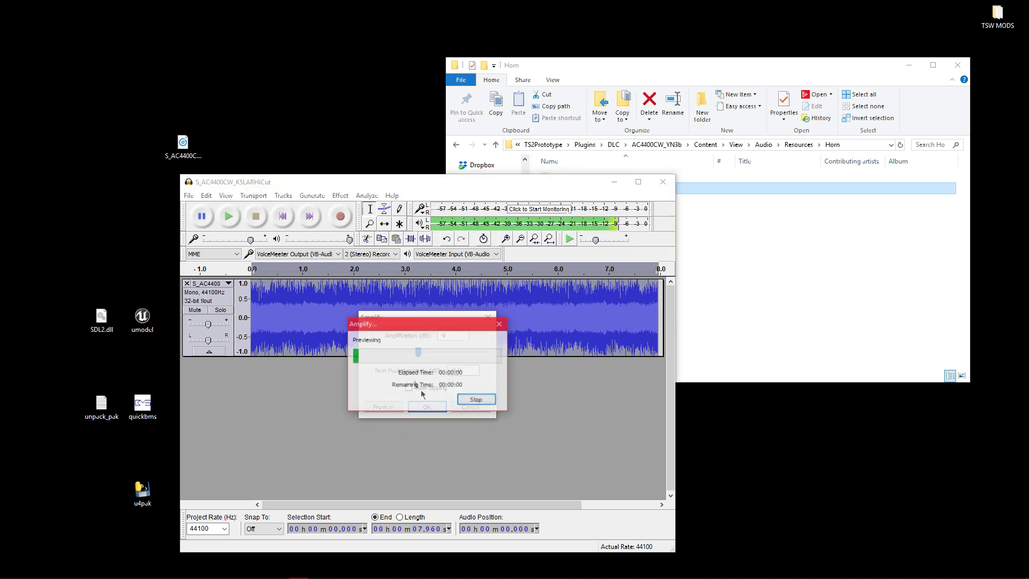
click(474, 400)
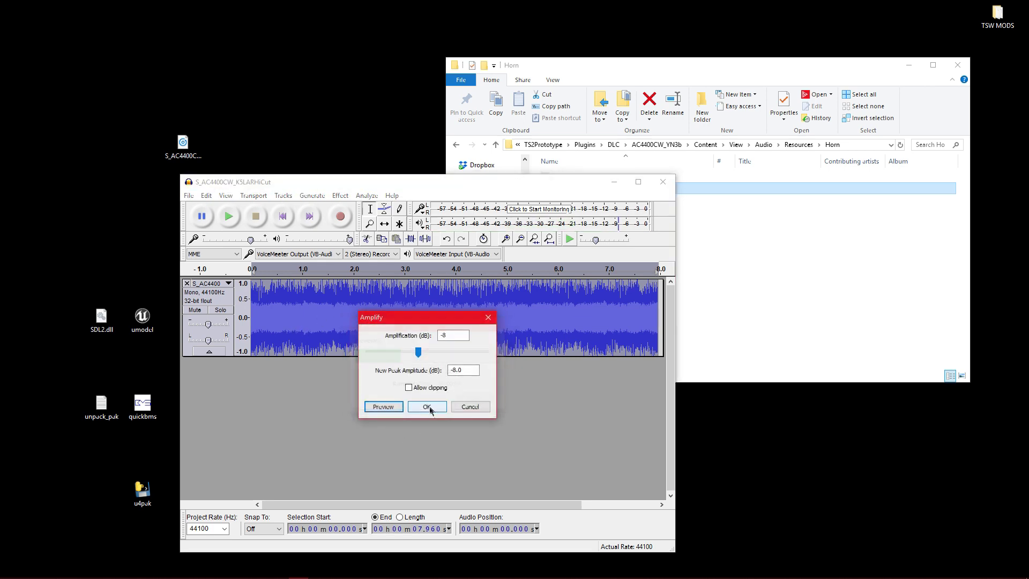
click(451, 335)
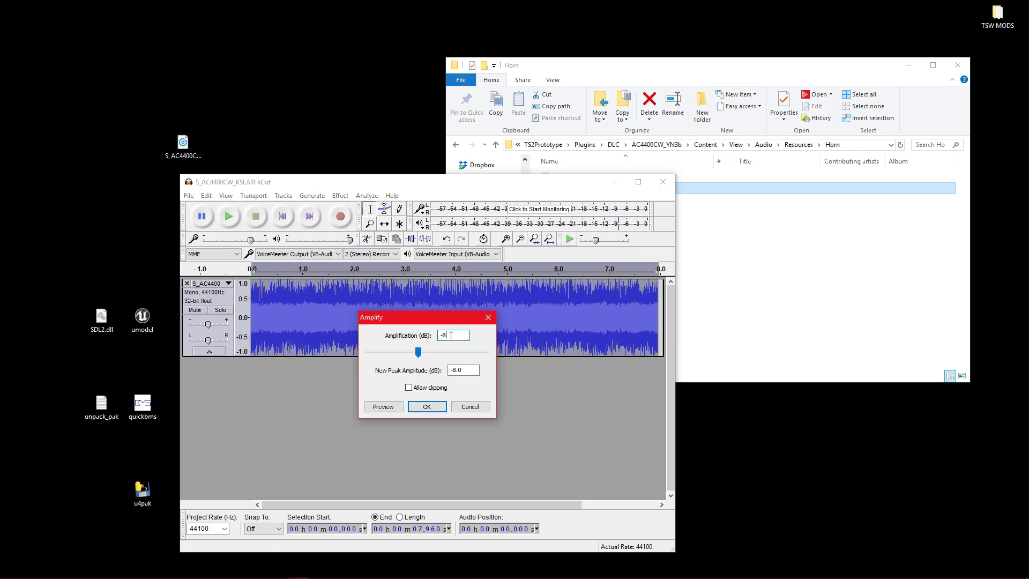
text(10)
key(Return)
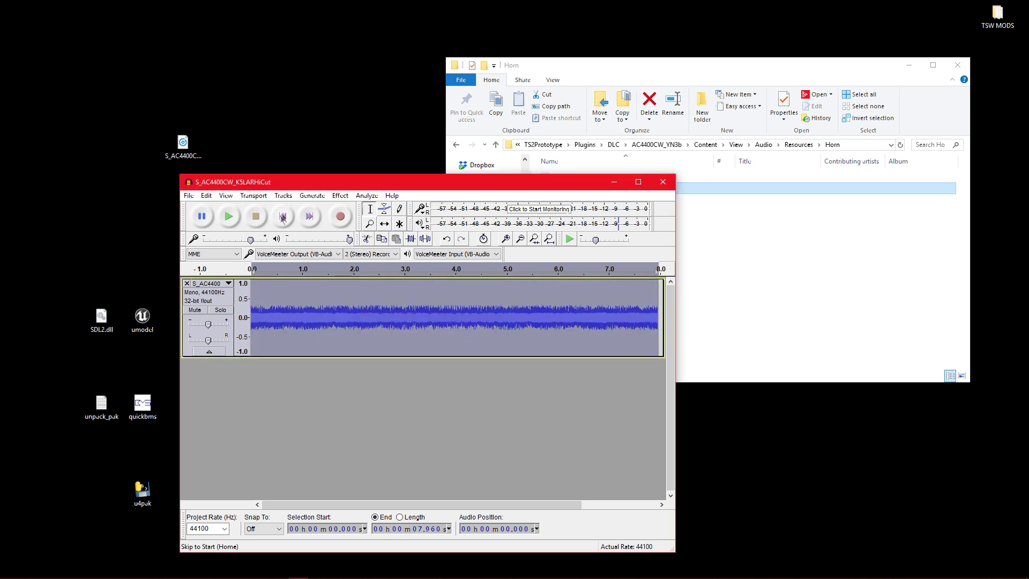
Play the amplified horn track to check its reduced volume.
click(236, 221)
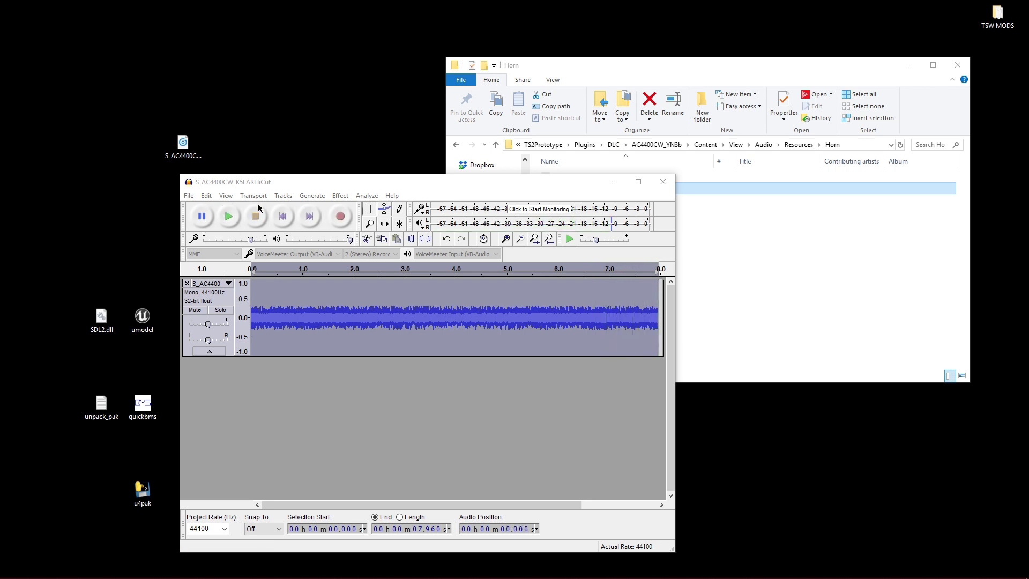
click(194, 148)
click(225, 220)
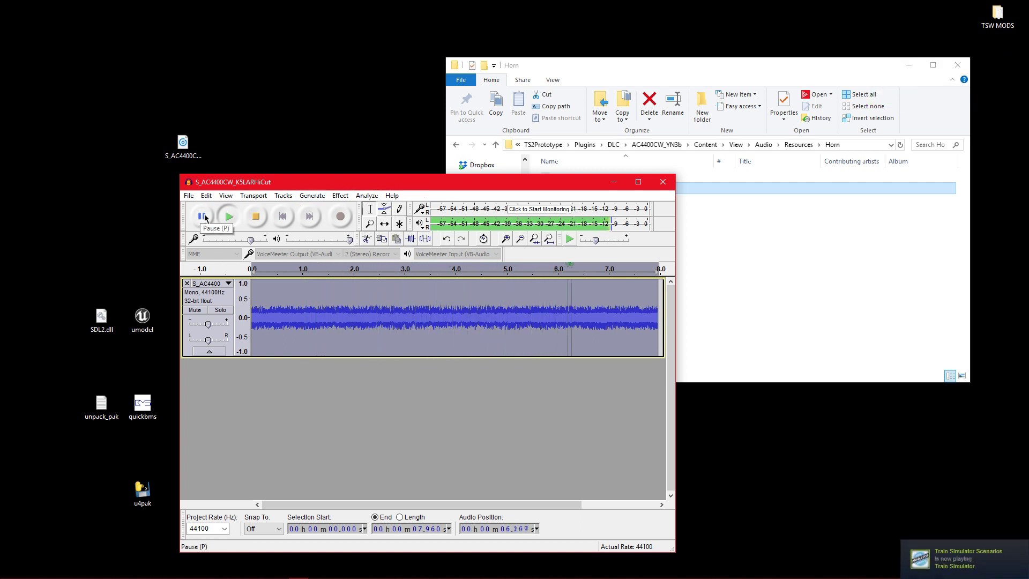
Export the horn track to the desktop as 16-bit WAV S_AC4400CW_K5LARLoCut, copying the name from the LoCut file in the Horn folder.
click(188, 196)
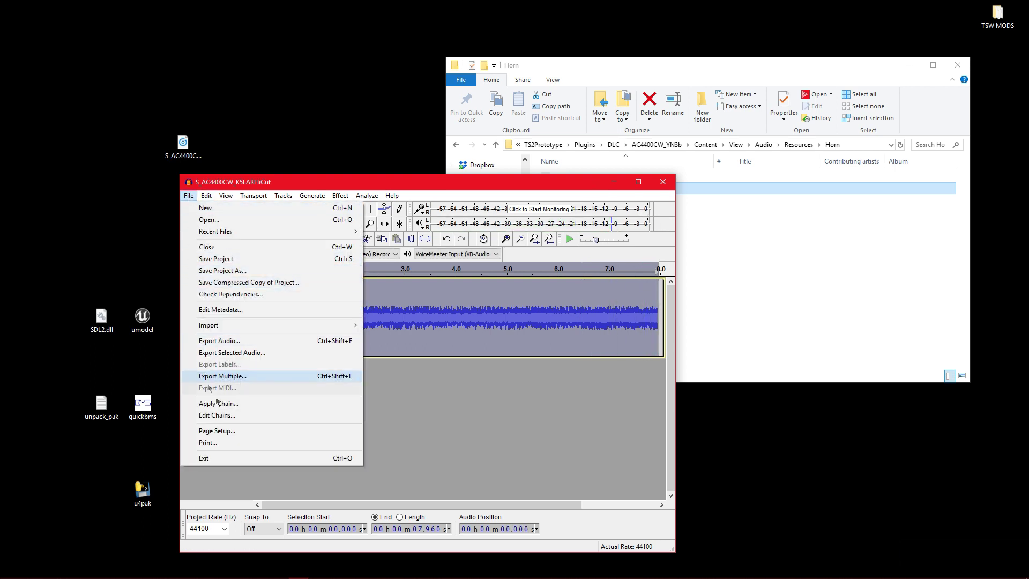
click(263, 342)
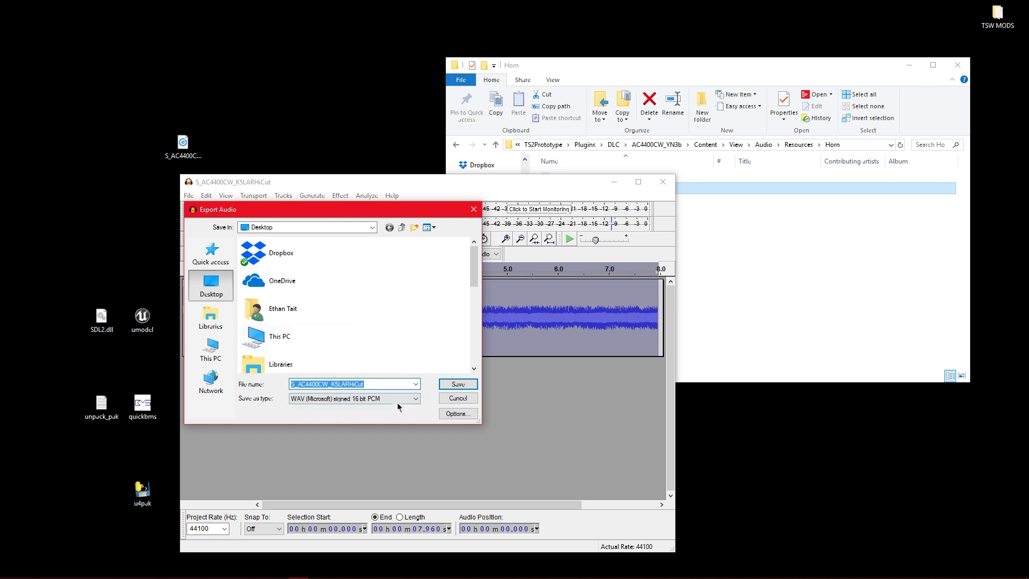
click(533, 187)
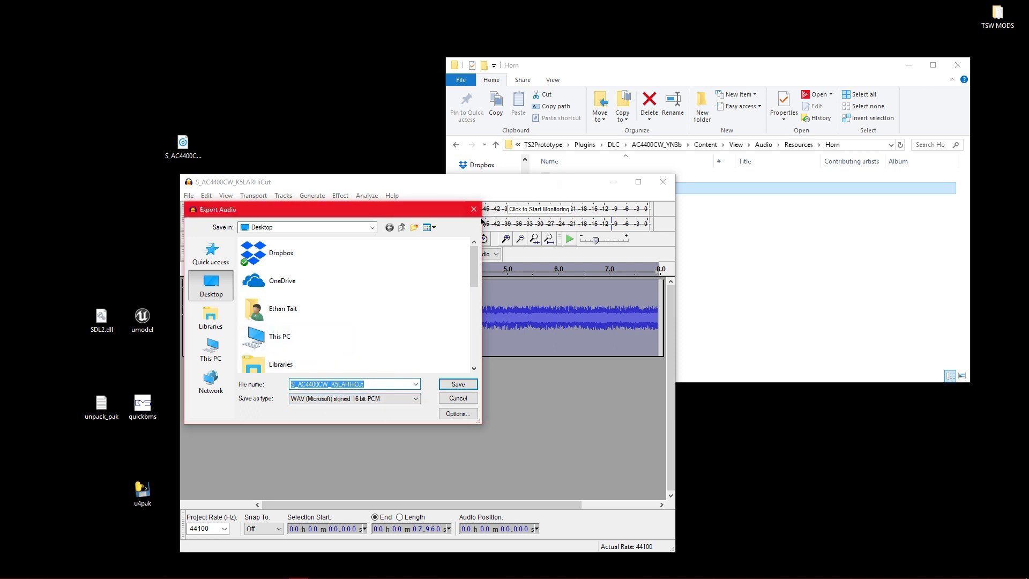
drag(663, 70, 716, 30)
right_click(671, 159)
click(700, 331)
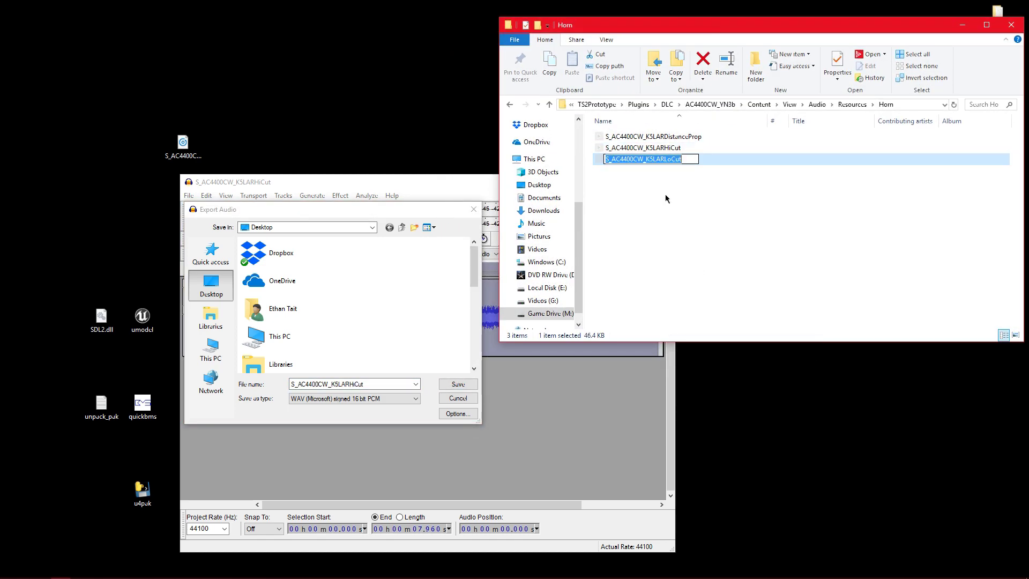
key(ctrl+c)
double_click(343, 384)
key(ctrl+v)
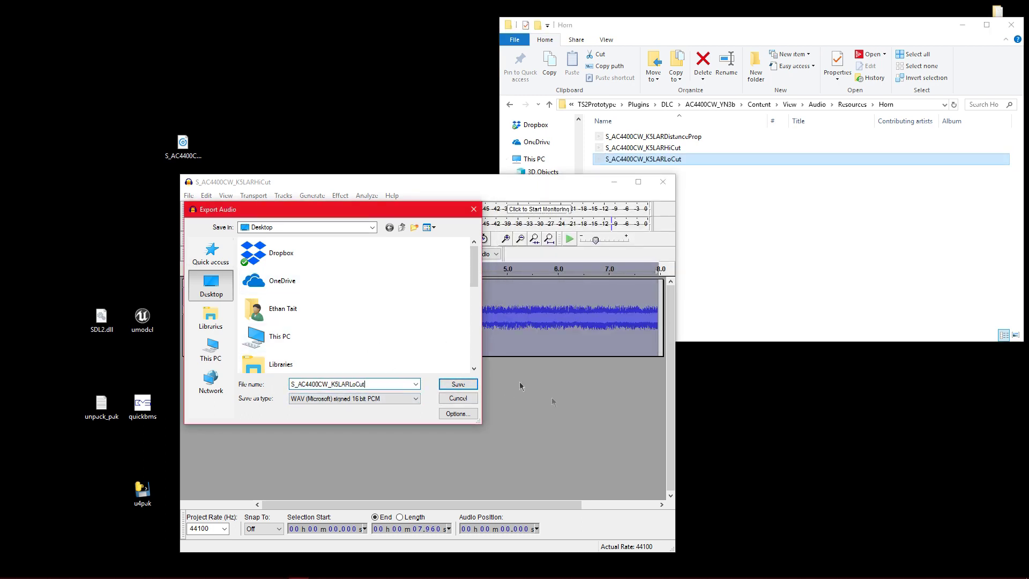
click(456, 385)
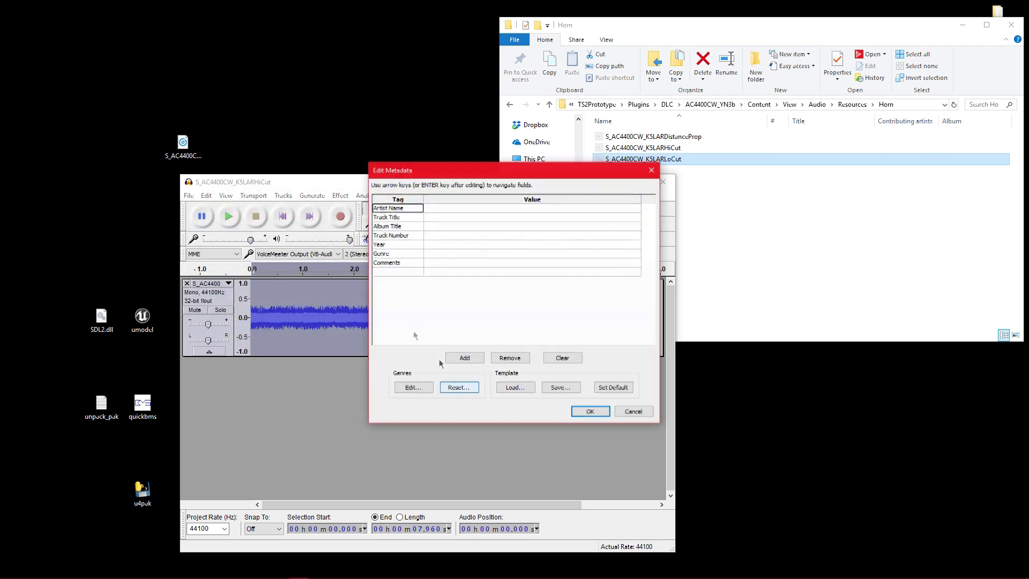
click(594, 412)
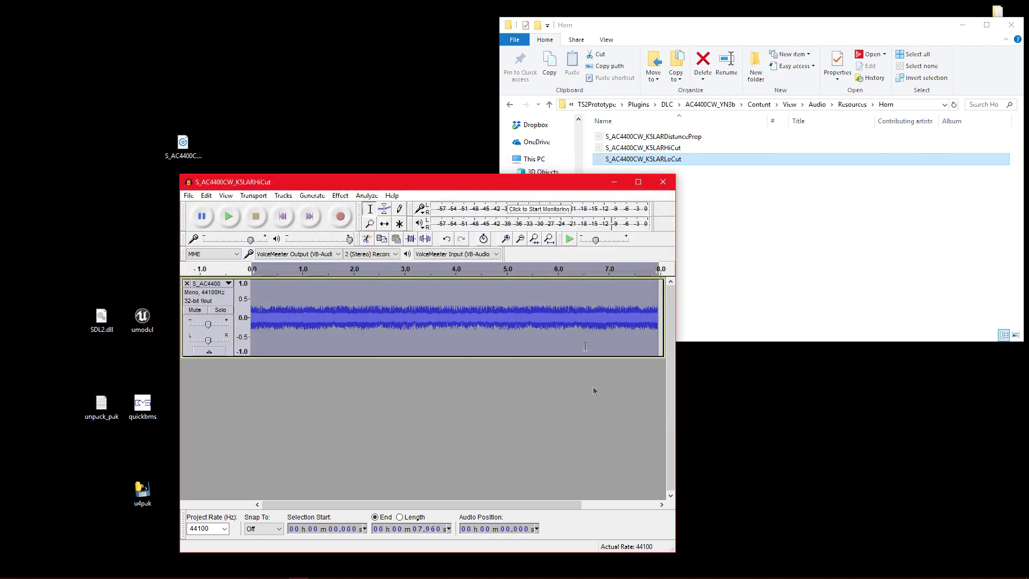
Move the audio editor window clear of the desktop files and check the two horn files there.
drag(382, 185, 549, 222)
drag(20, 13, 213, 153)
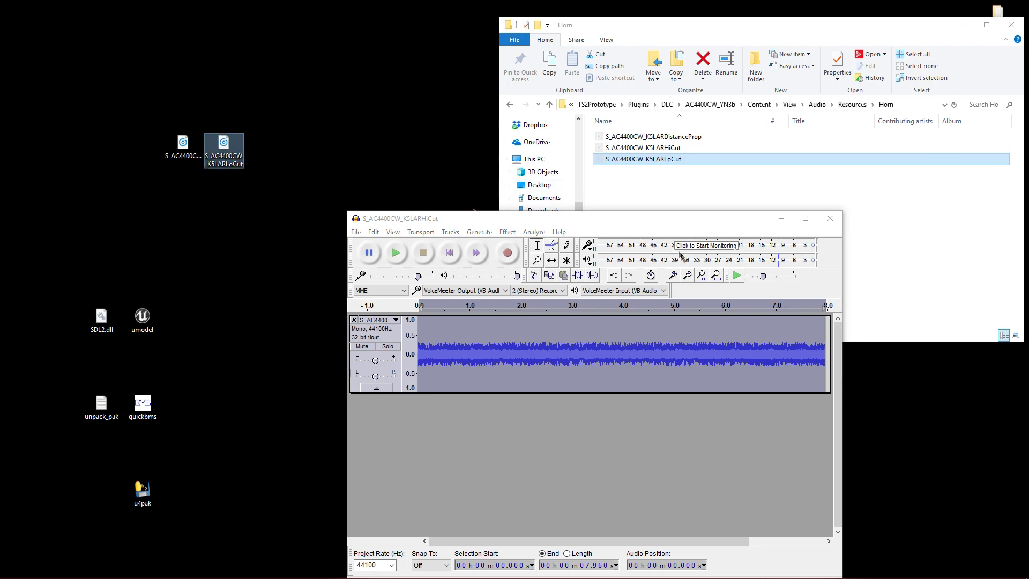
drag(590, 214, 333, 206)
drag(183, 144, 218, 152)
click(225, 155)
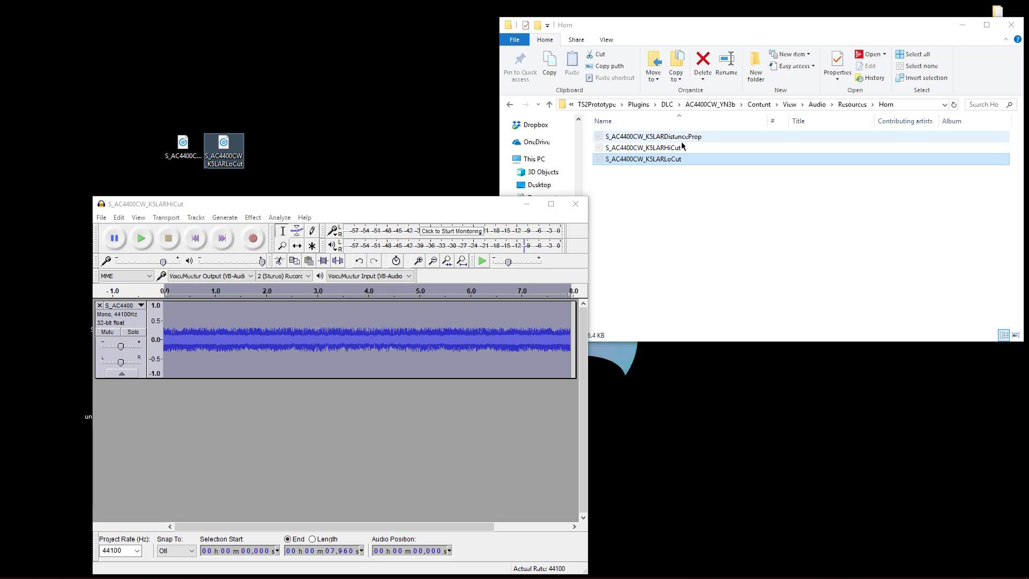
Amplify the whole horn track by 10 dB to bring it back to full level.
click(489, 452)
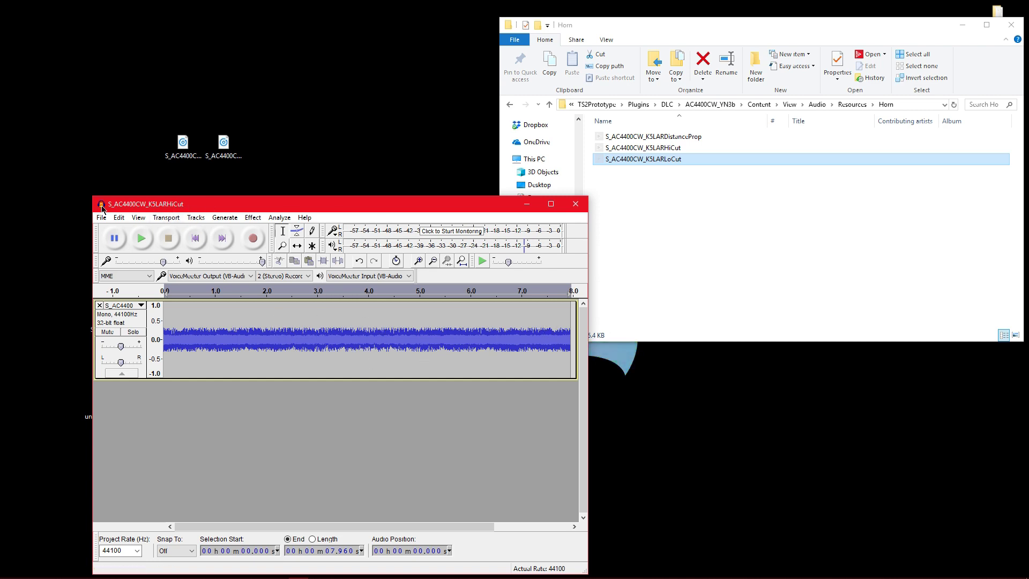
click(253, 217)
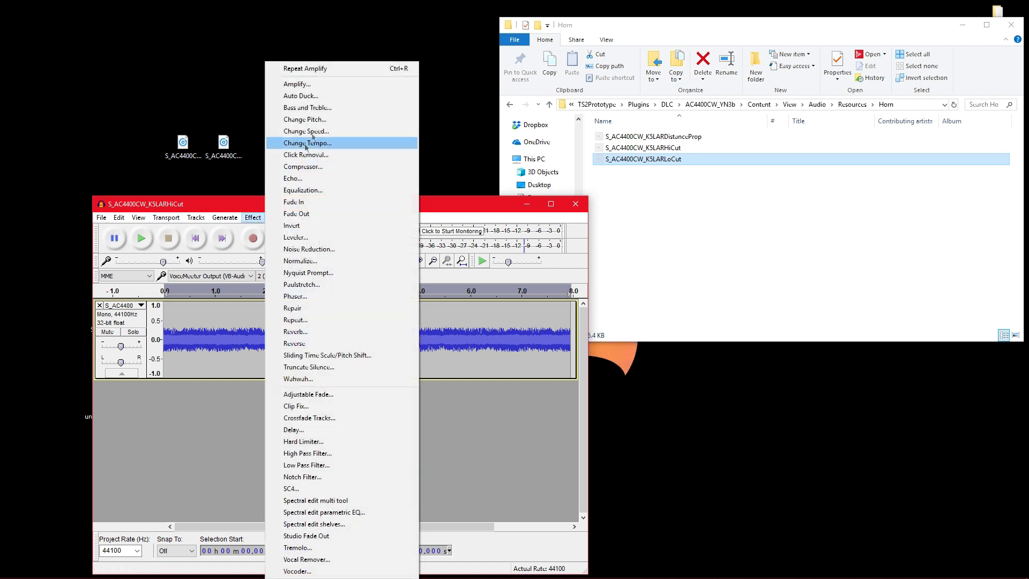
click(324, 86)
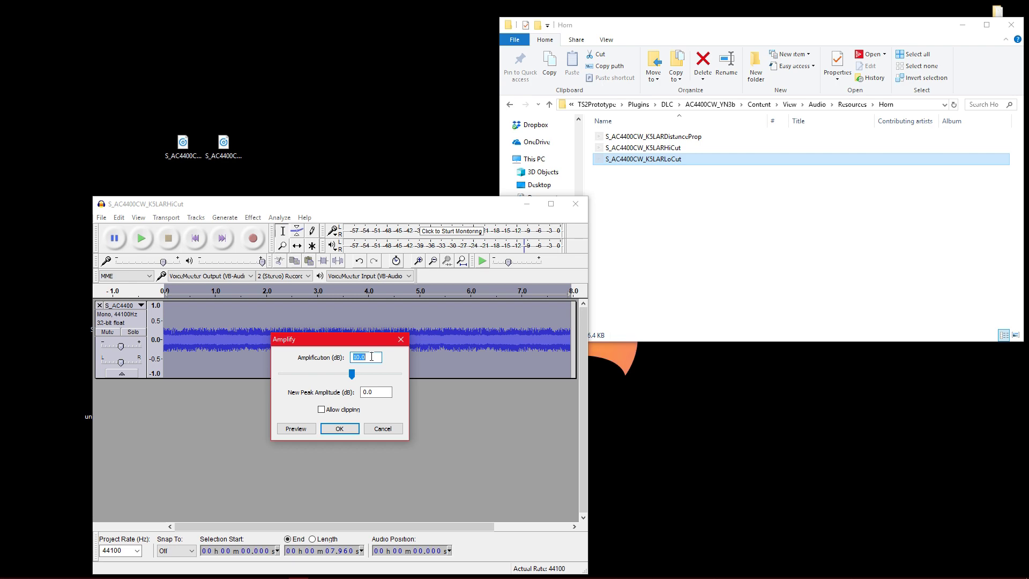
key(Return)
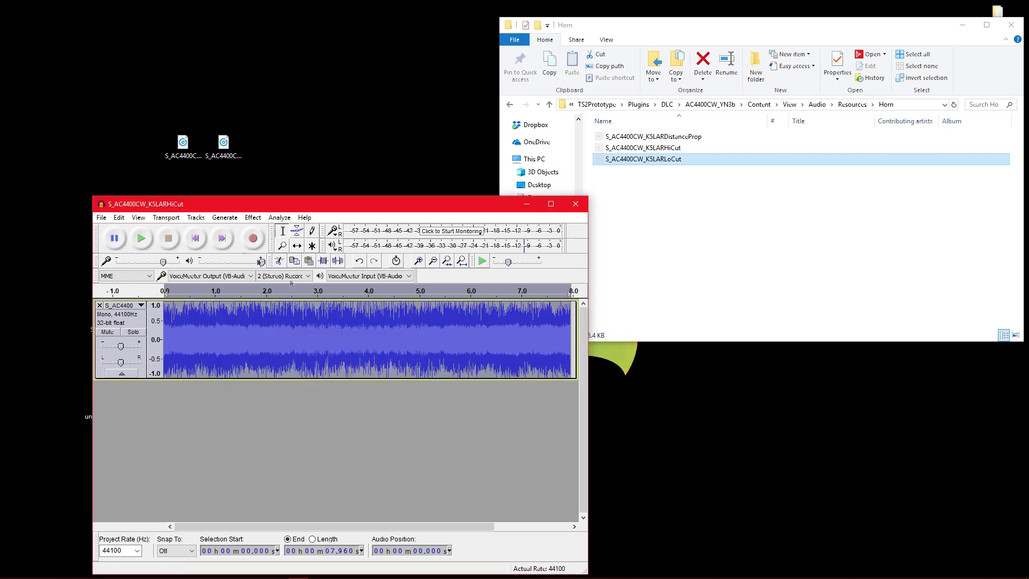
Set the Amplify effect to -15 dB for the horn track, preview it briefly and apply it.
click(253, 218)
click(297, 83)
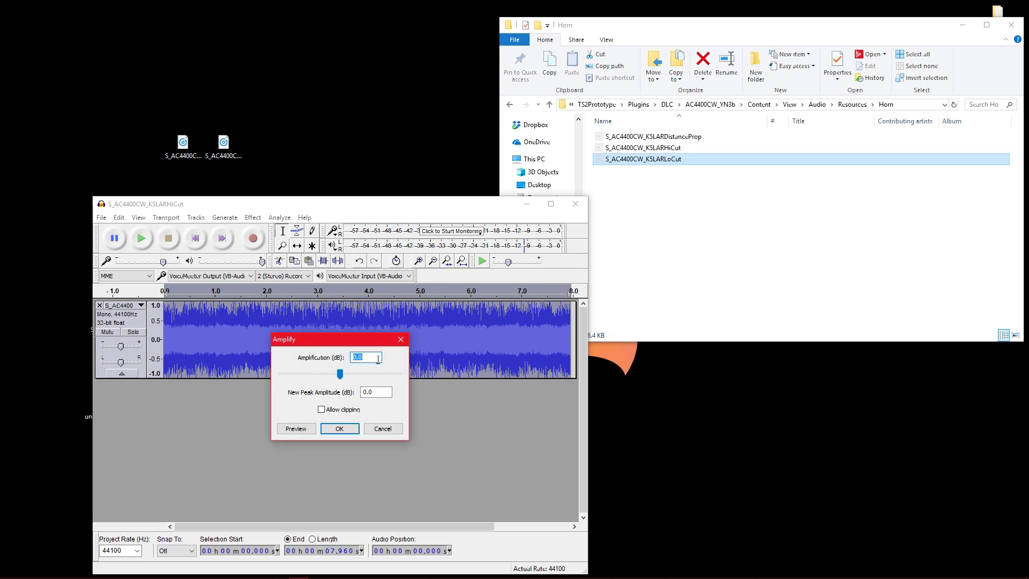
double_click(376, 357)
text(15)
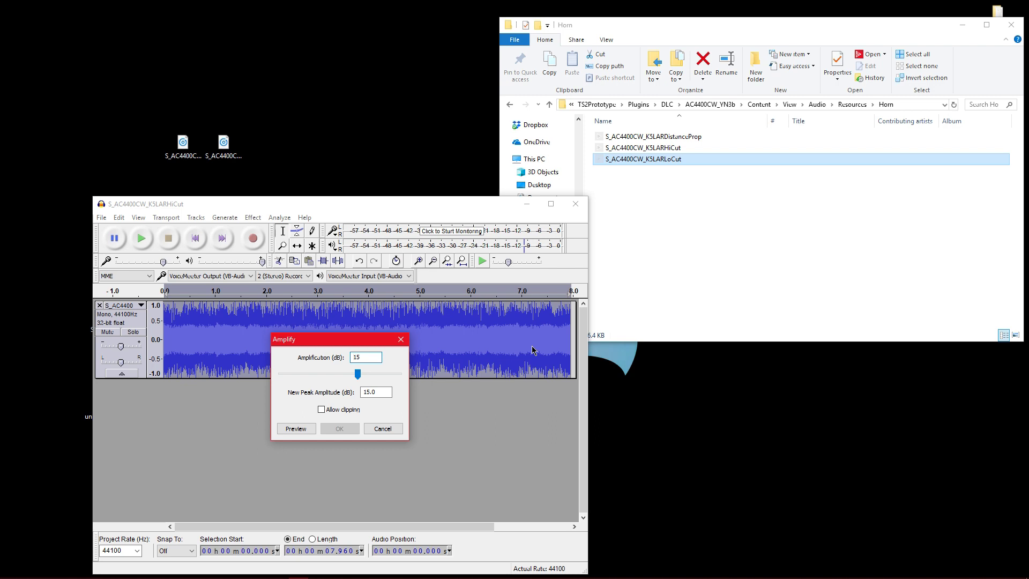
key(Home)
text(-)
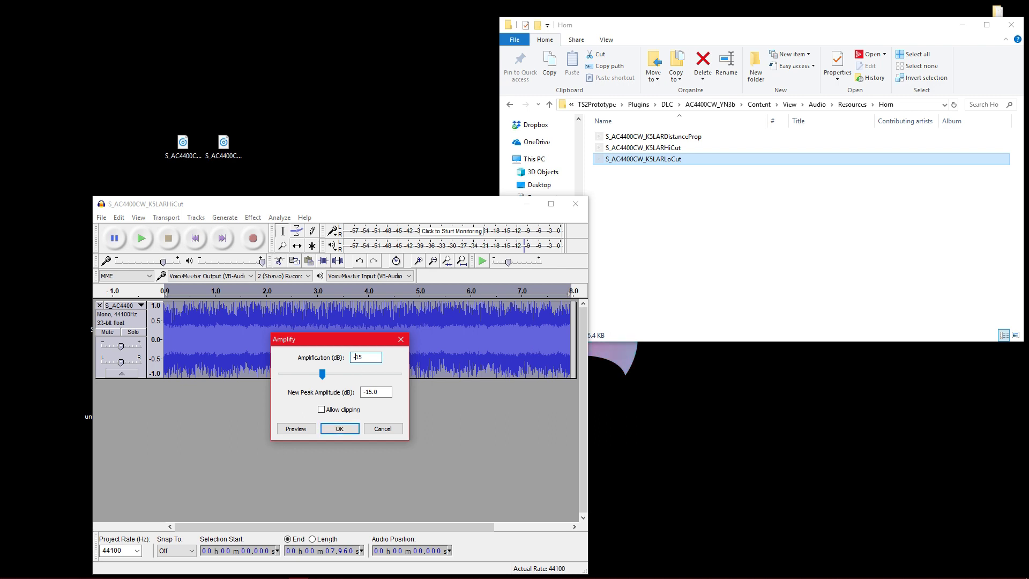
click(301, 429)
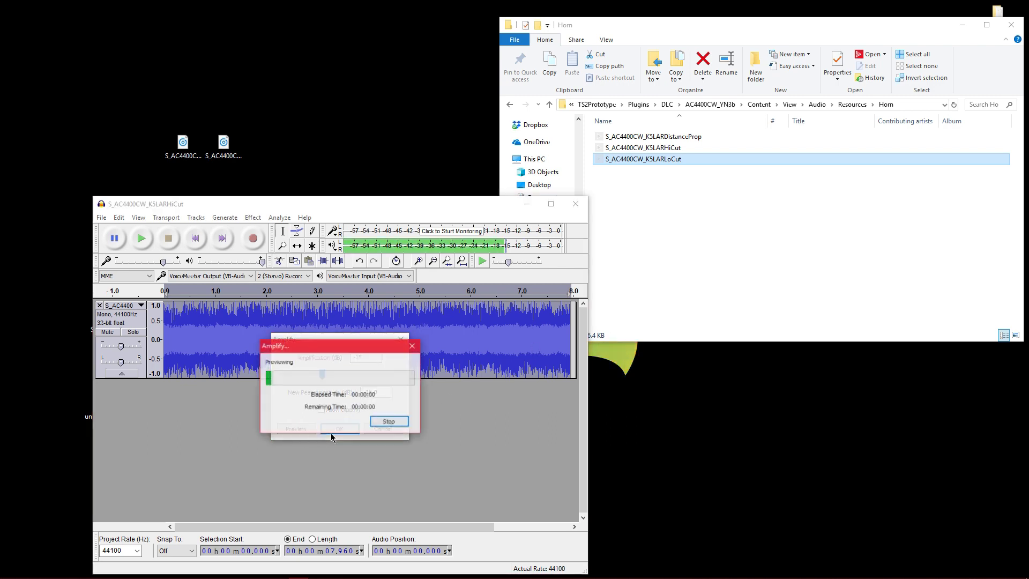
click(389, 421)
click(342, 428)
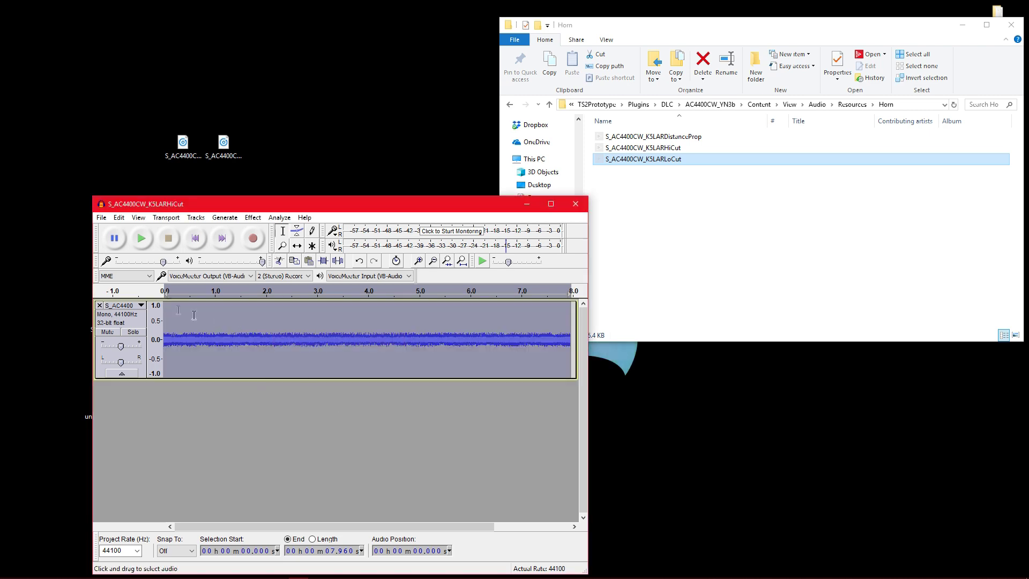
Play the quieter horn track to judge its volume, and stop playback.
click(141, 238)
click(115, 237)
click(223, 144)
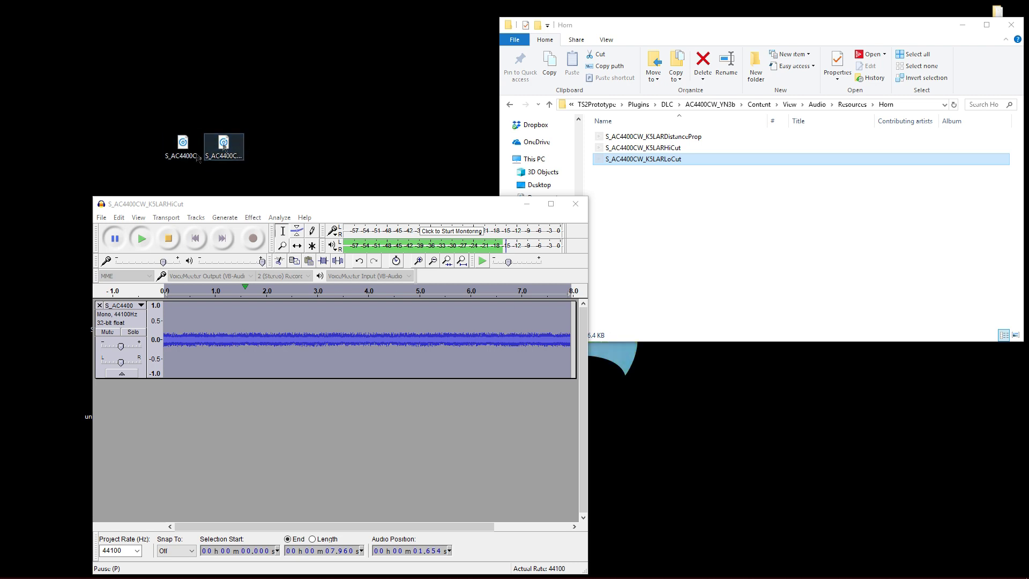
click(194, 141)
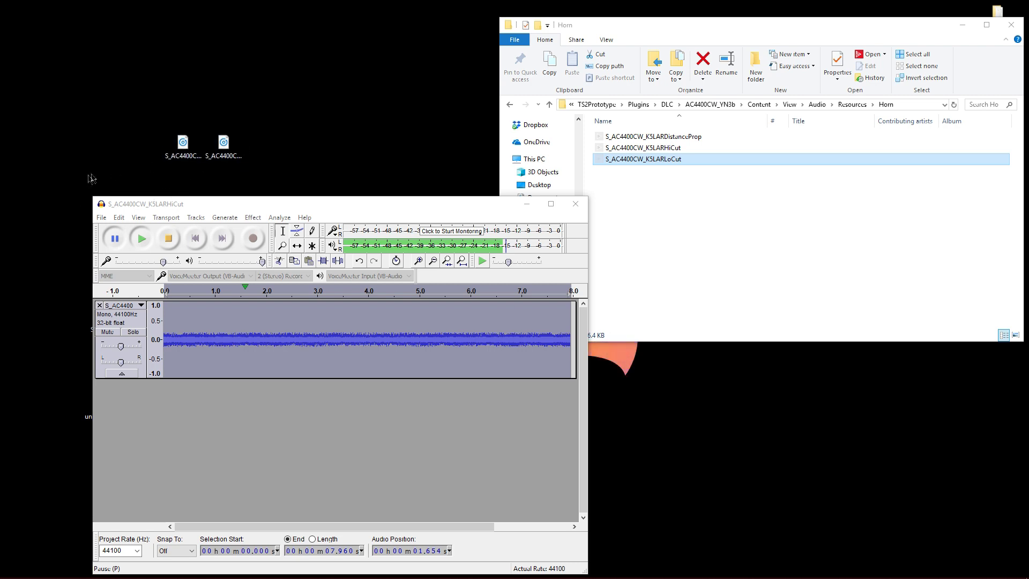
click(141, 238)
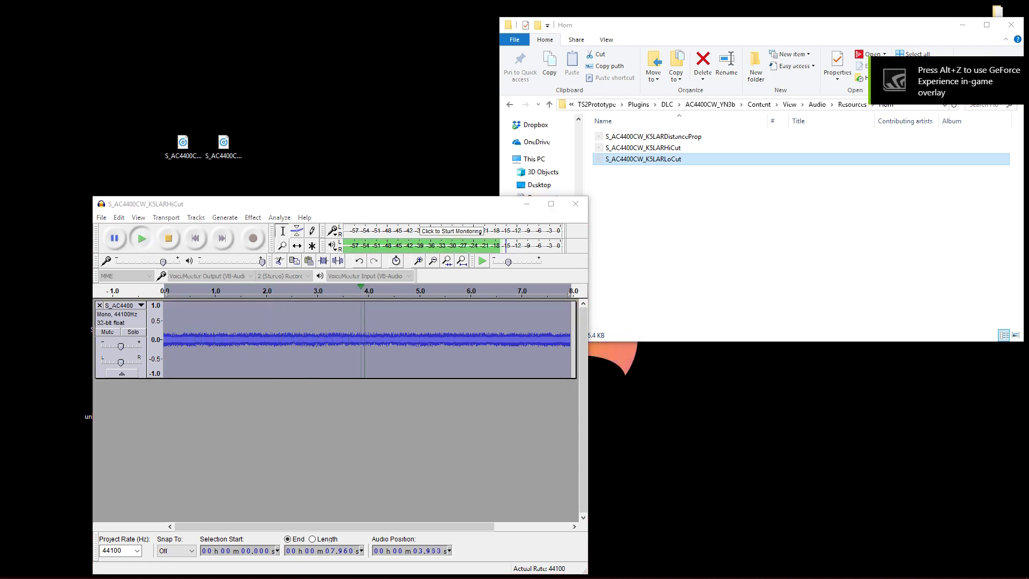
click(106, 247)
click(253, 217)
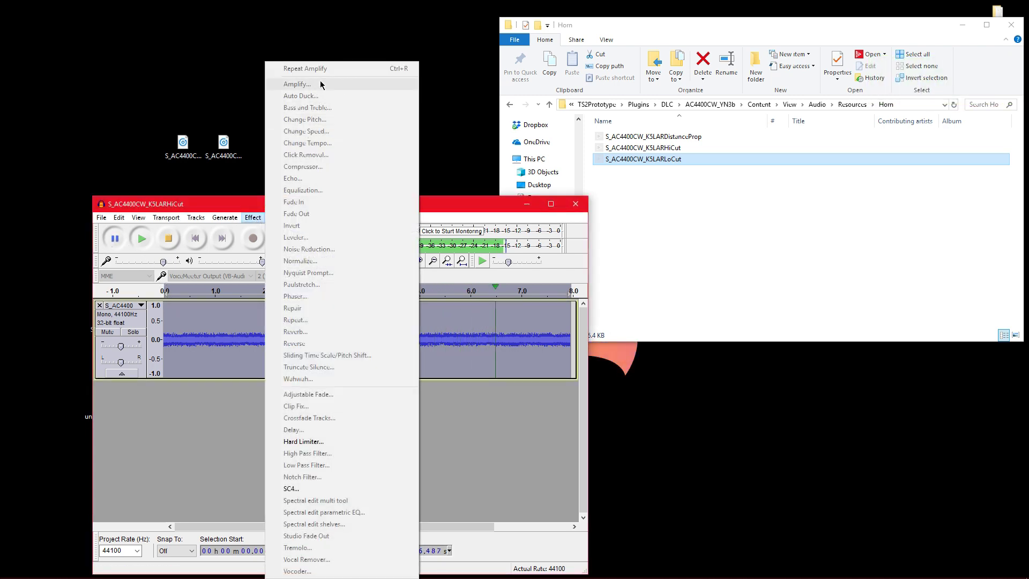
click(194, 312)
click(168, 238)
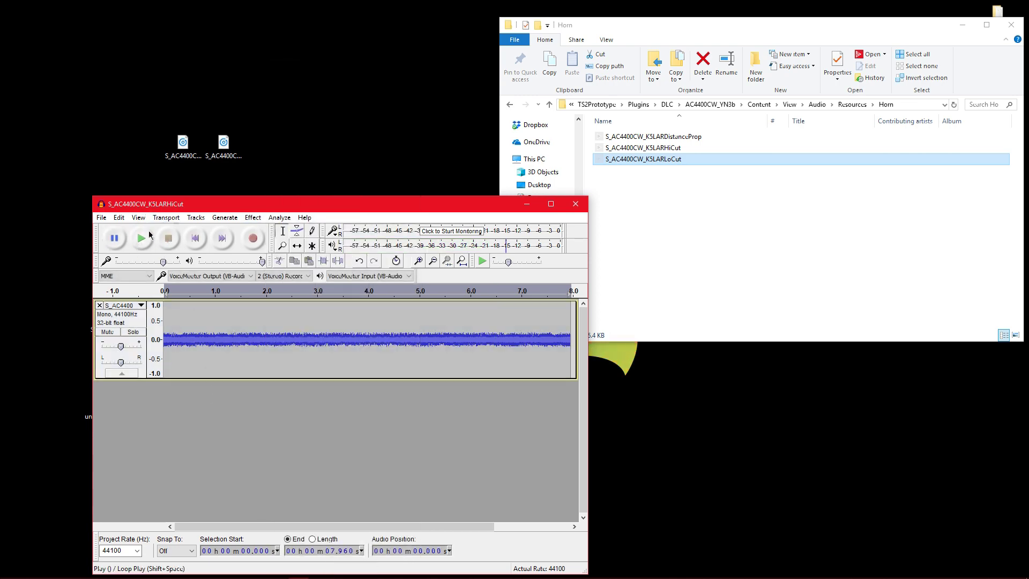
Amplify the whole horn track by -5 dB and play it to judge the volume.
click(253, 217)
click(311, 86)
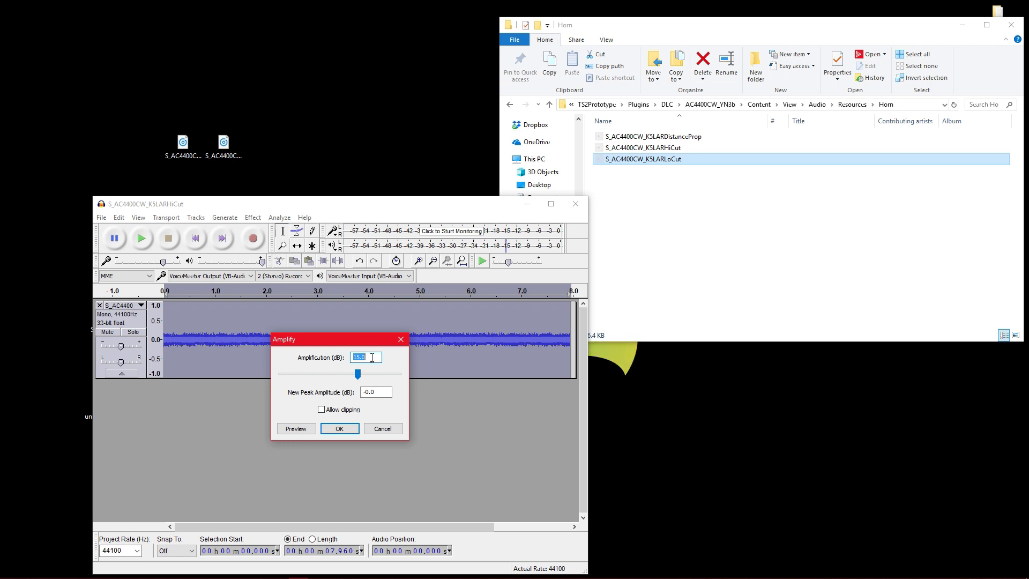
text(-5)
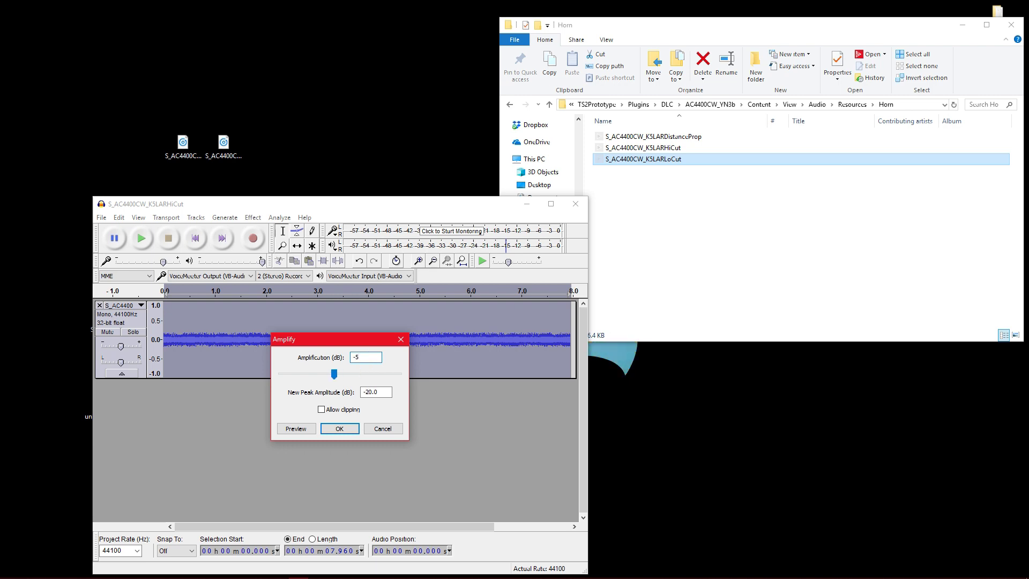
key(Return)
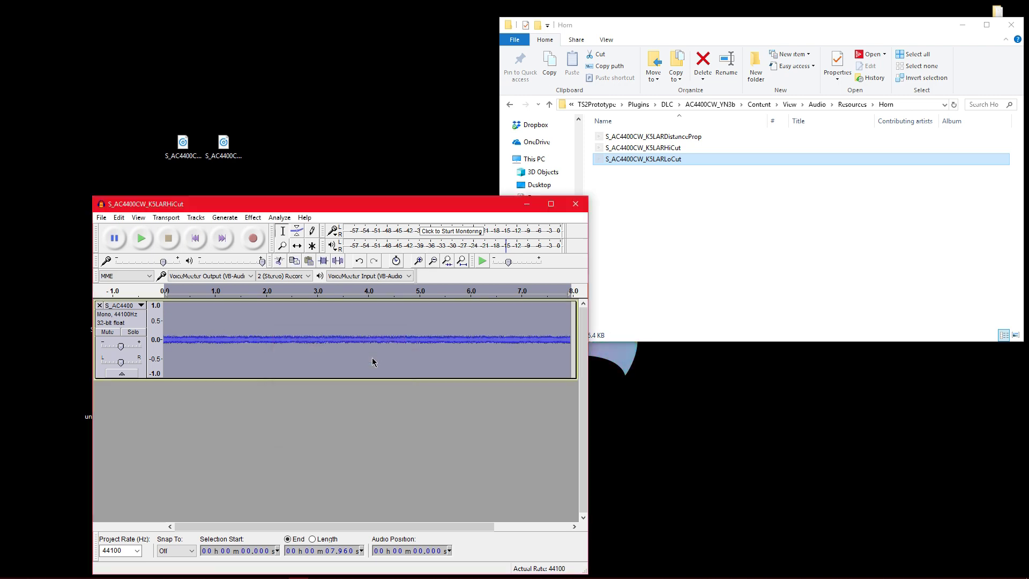
click(141, 238)
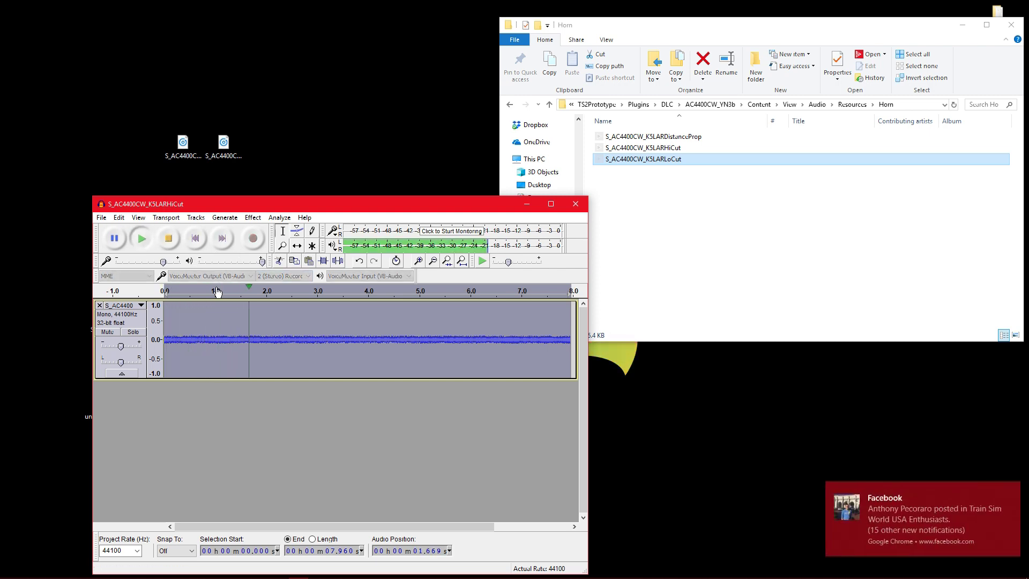
click(1012, 492)
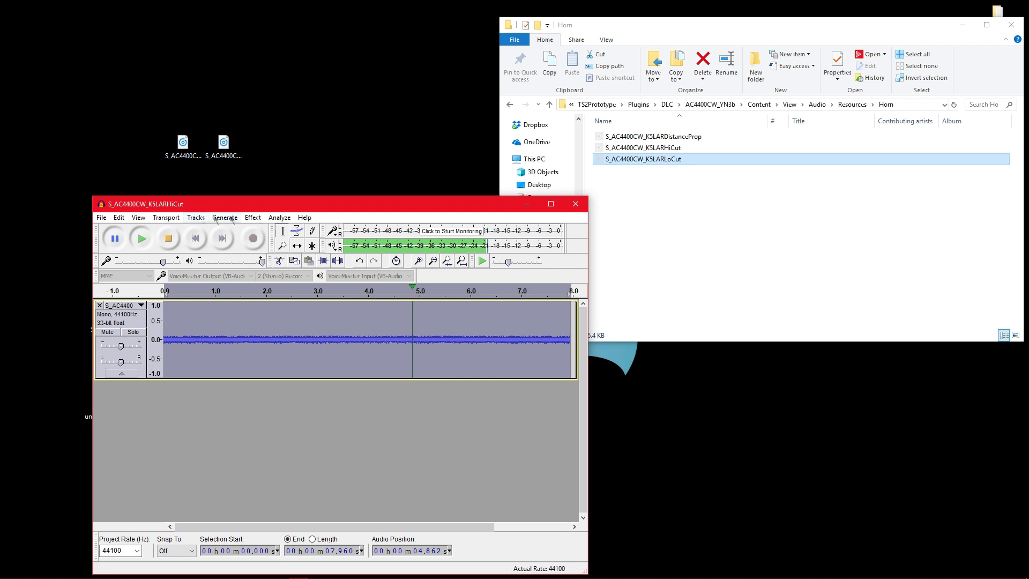
right_drag(644, 159, 622, 192)
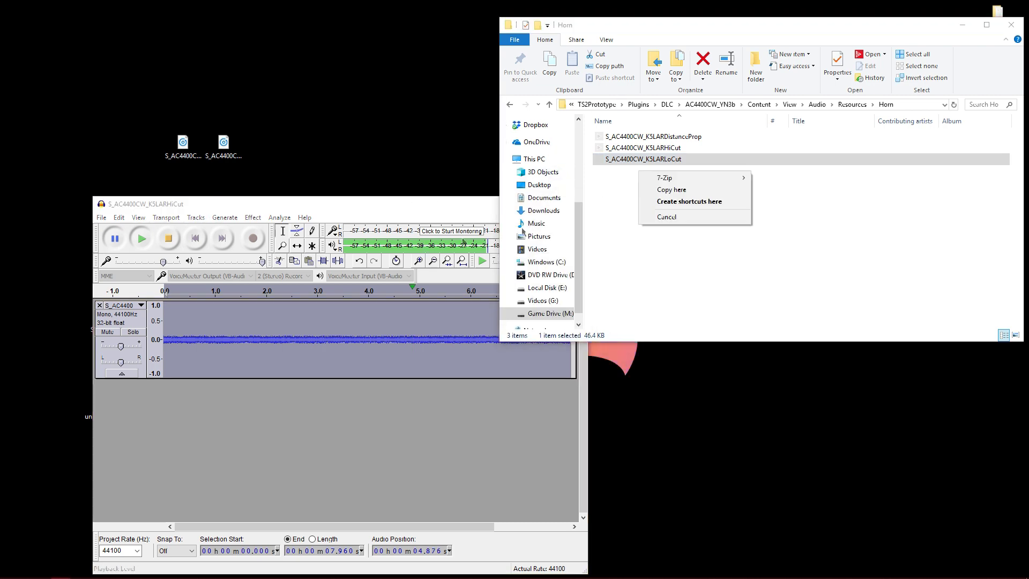
click(667, 217)
click(442, 399)
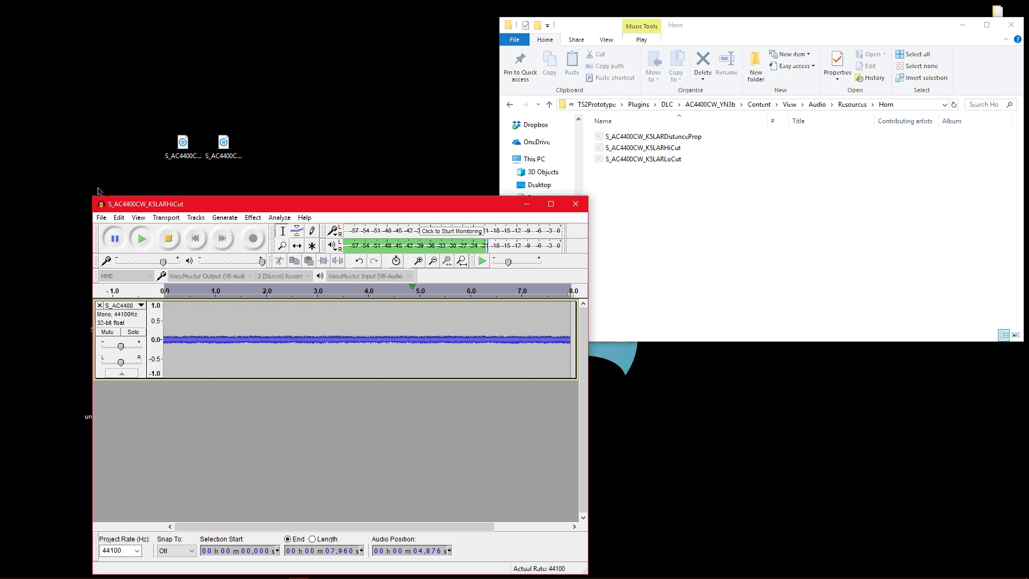
Stop the paused playback so that the horn track can be exported.
click(101, 217)
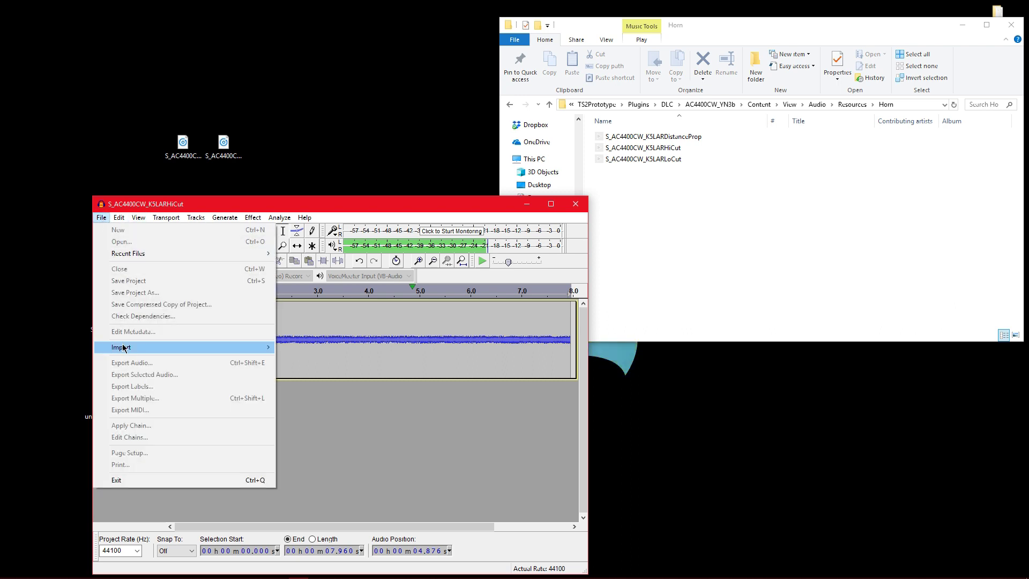
mouse_move(196, 218)
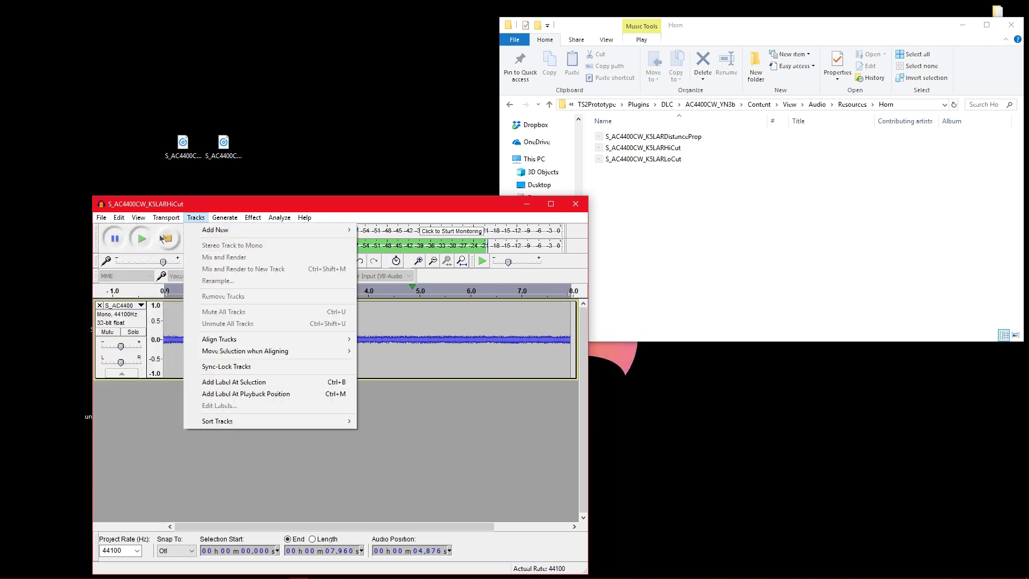
click(147, 428)
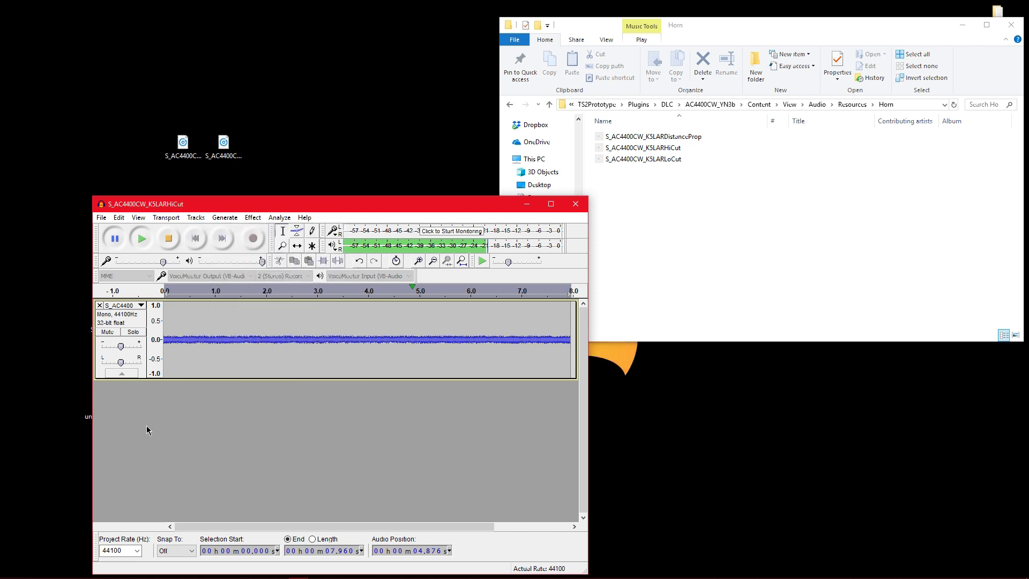
click(169, 239)
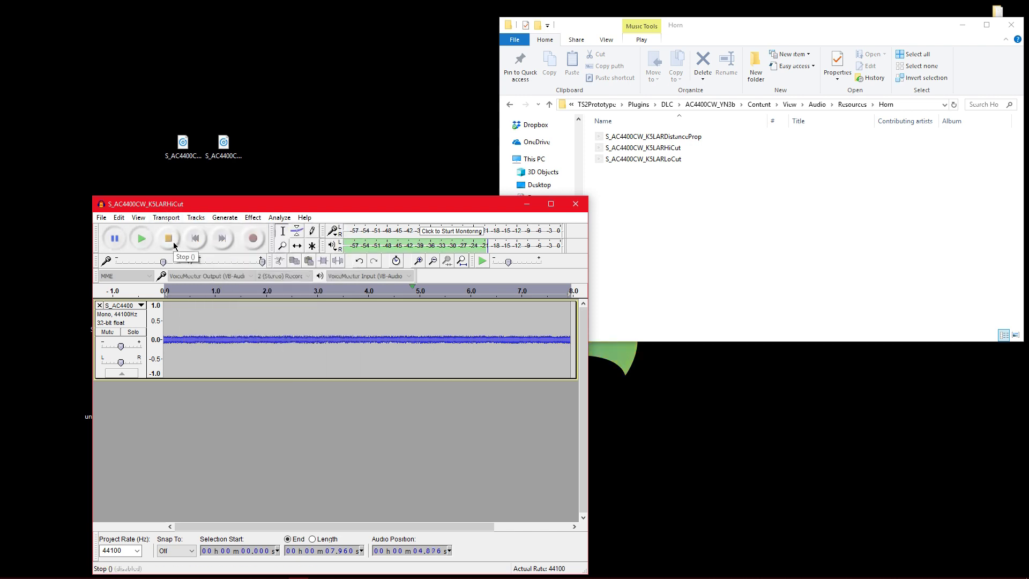
Export the horn track to the desktop as a 16-bit WAV, reusing the original distance file's name S_AC4400CW_K5LARDistanceProp.
click(101, 219)
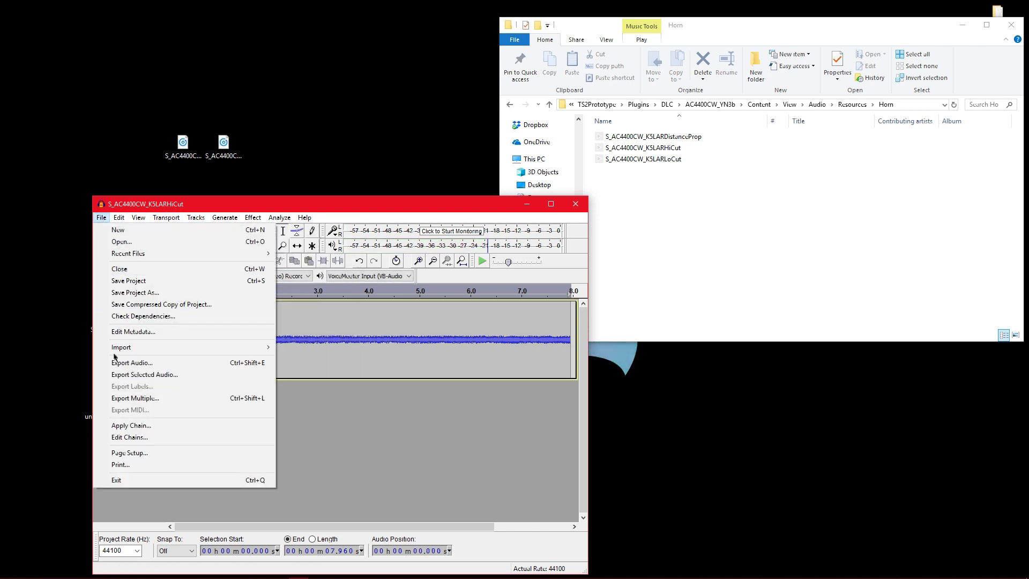
click(150, 364)
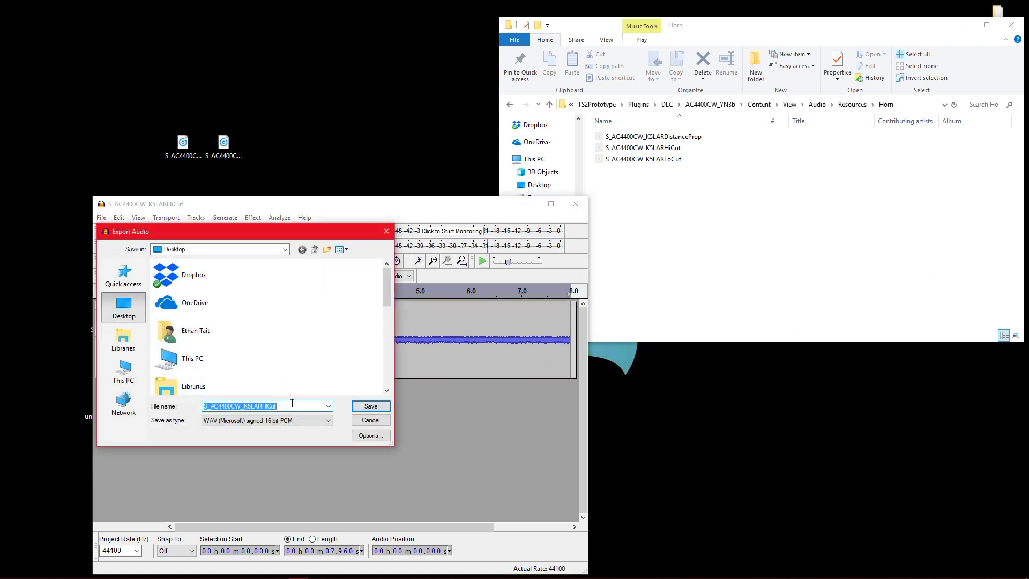
click(622, 137)
right_click(623, 137)
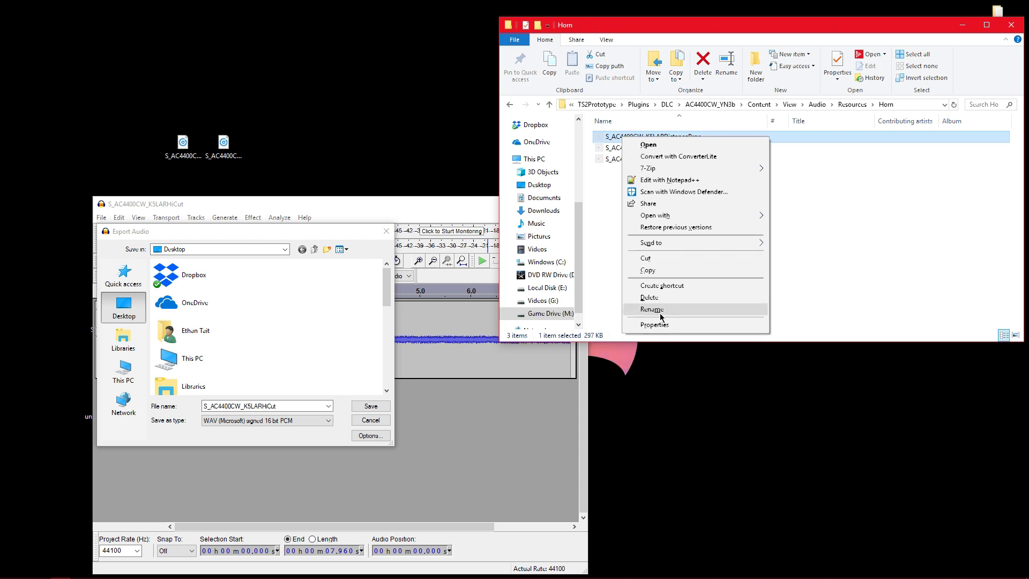
click(653, 309)
key(ctrl+c)
click(288, 406)
key(ctrl+v)
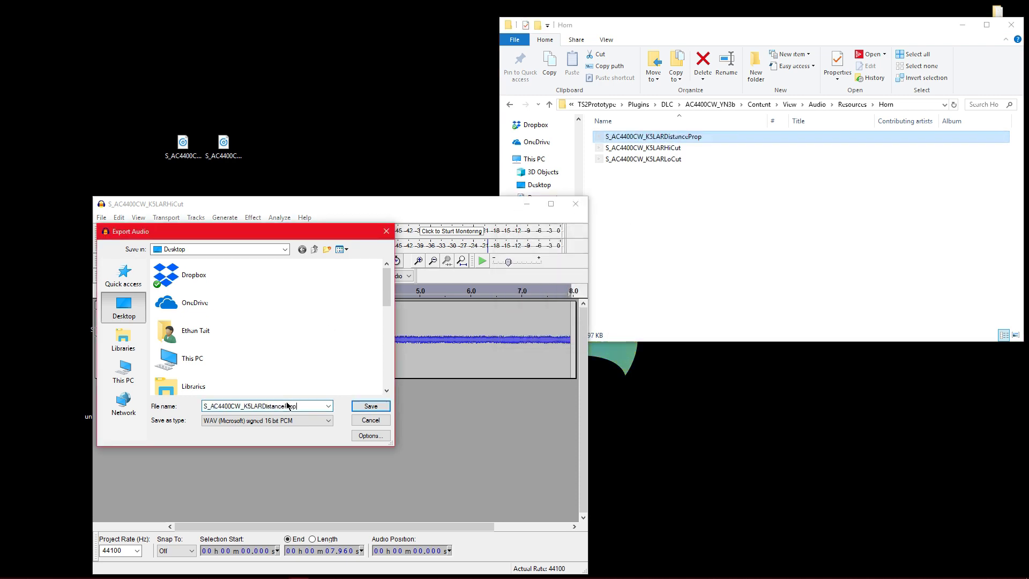
click(377, 412)
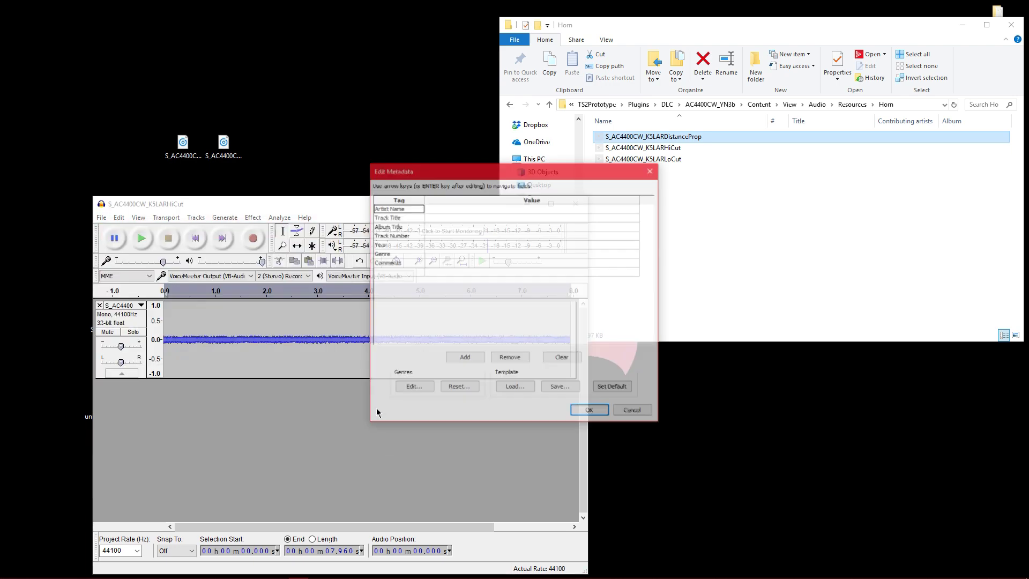
click(605, 415)
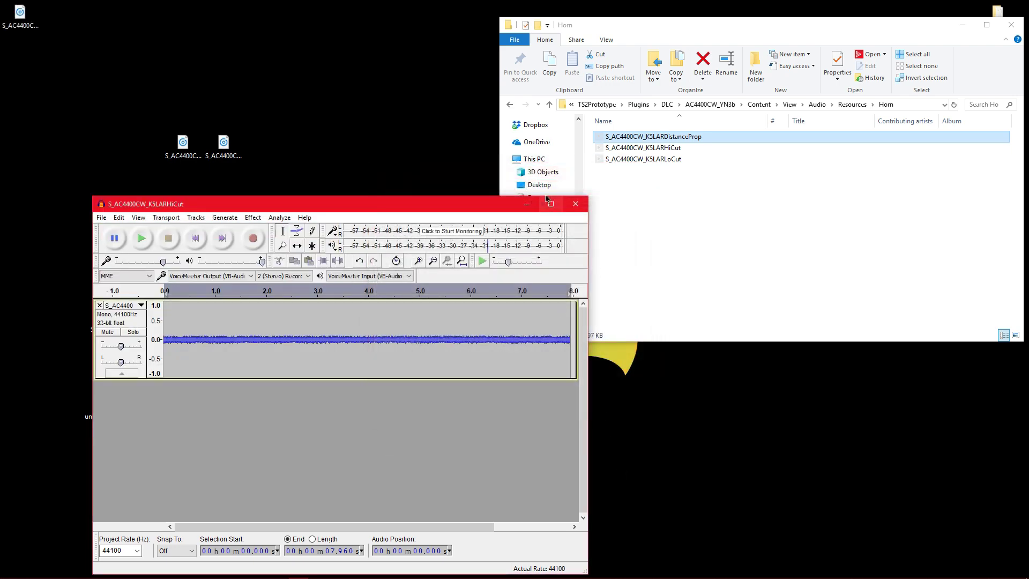
Close the audio editor without saving the project and place the exported distance horn file beside the other two on the desktop.
click(574, 204)
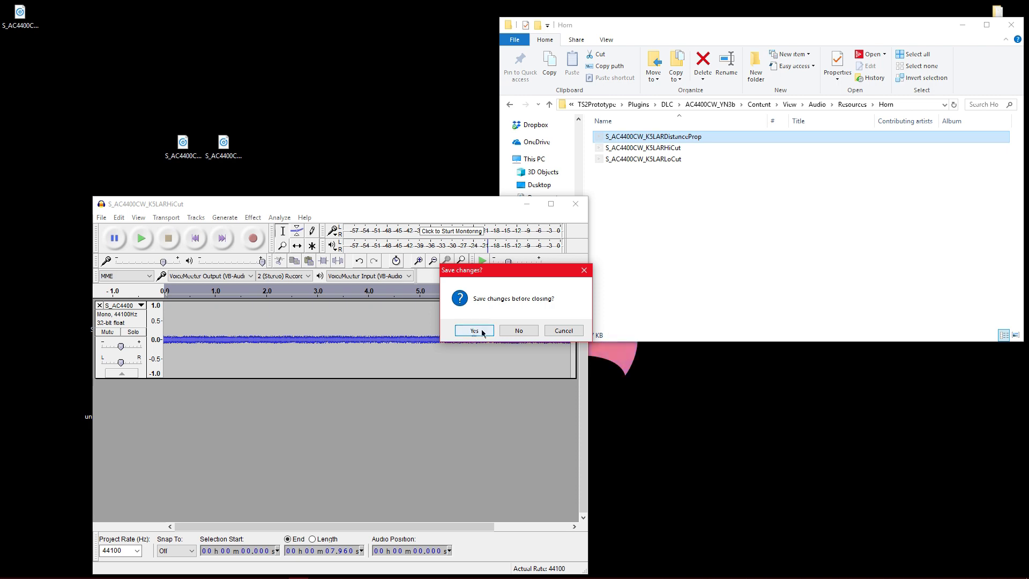
click(519, 331)
drag(27, 29, 225, 147)
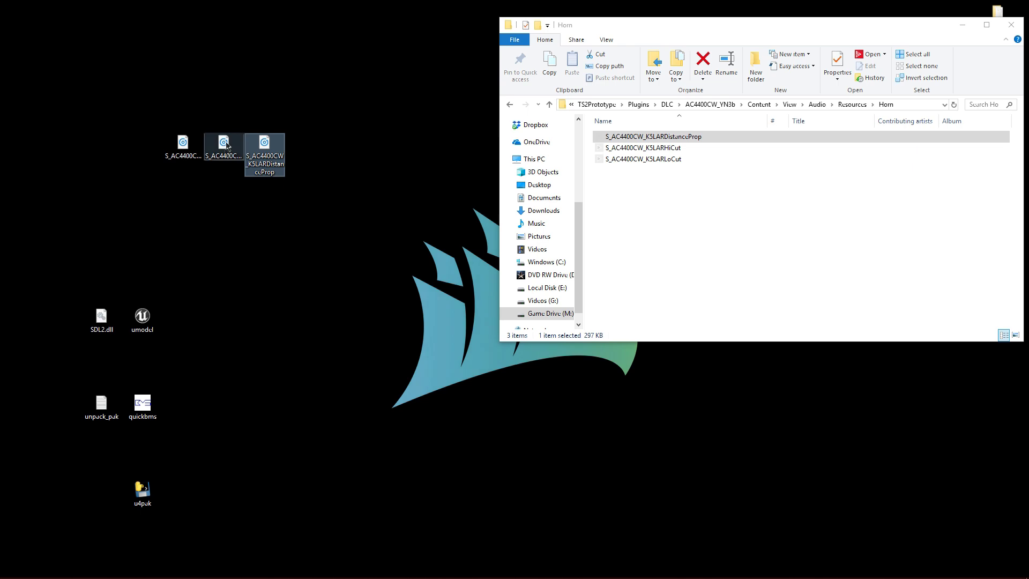
click(161, 104)
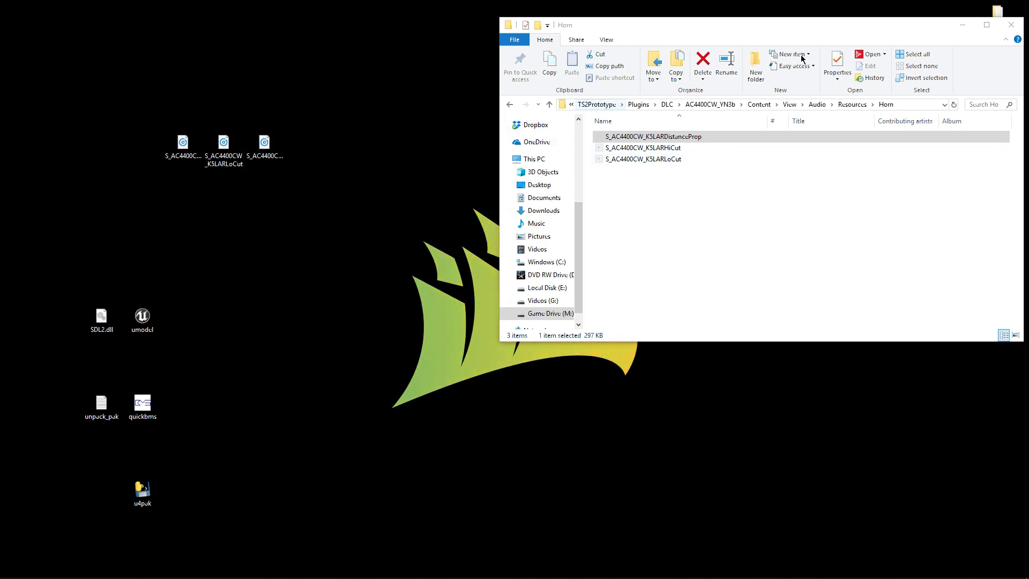
Delete the three original horn files from the exported Horn folder.
click(702, 139)
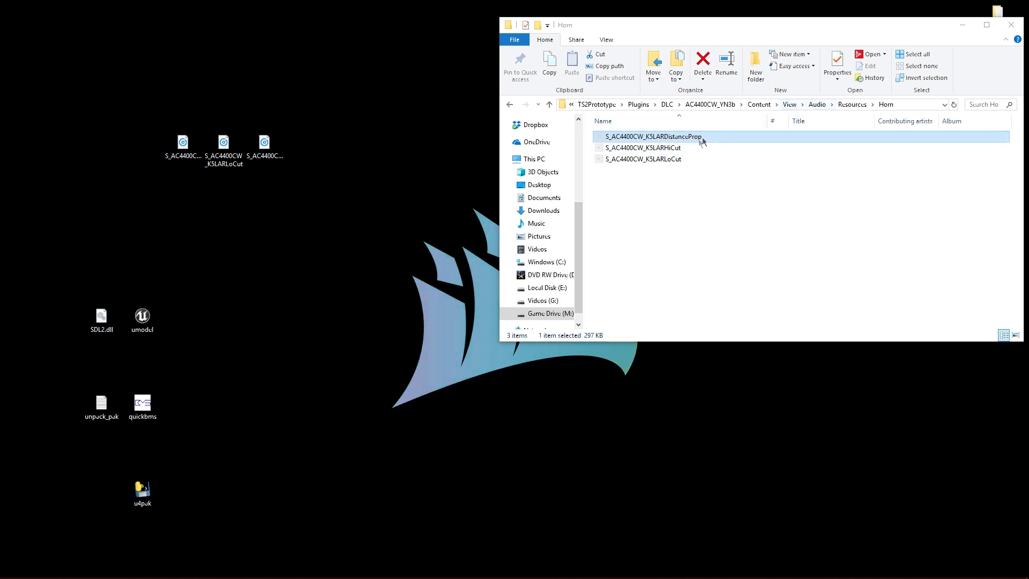
drag(668, 189, 626, 137)
key(Delete)
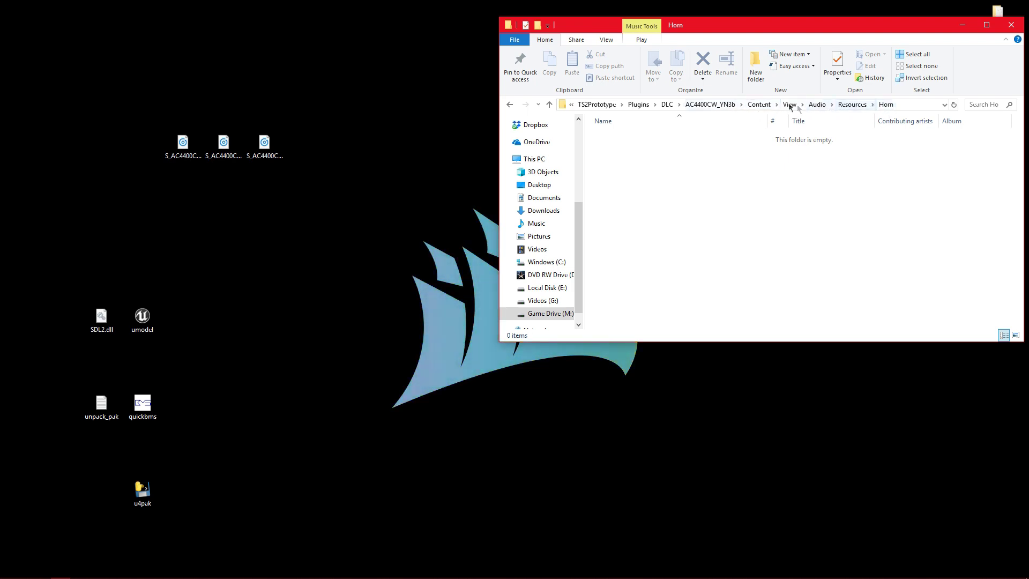
Go back up to the TS2Prototype folder inside UmodelExport and minimise the file window.
click(711, 105)
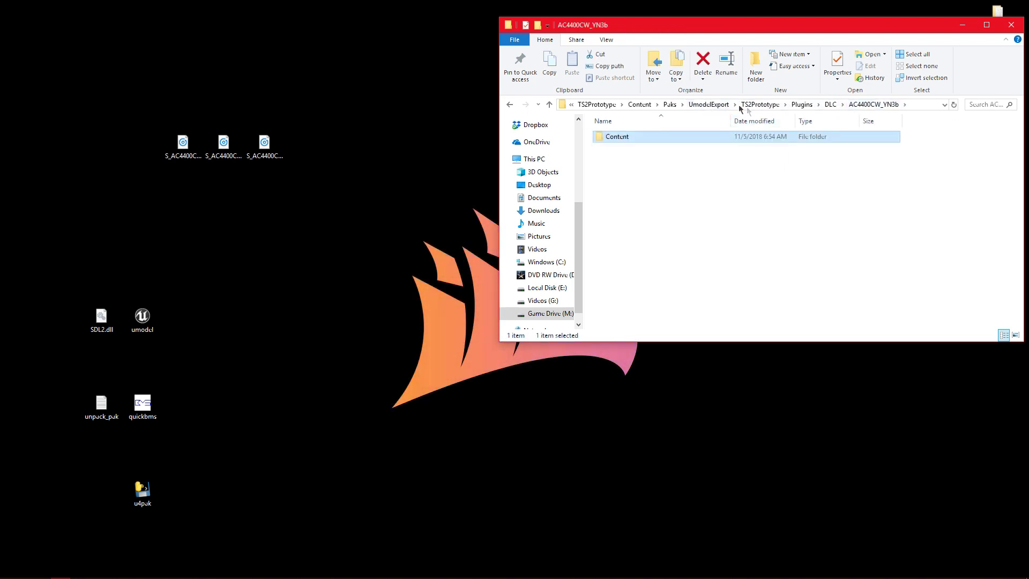
click(760, 105)
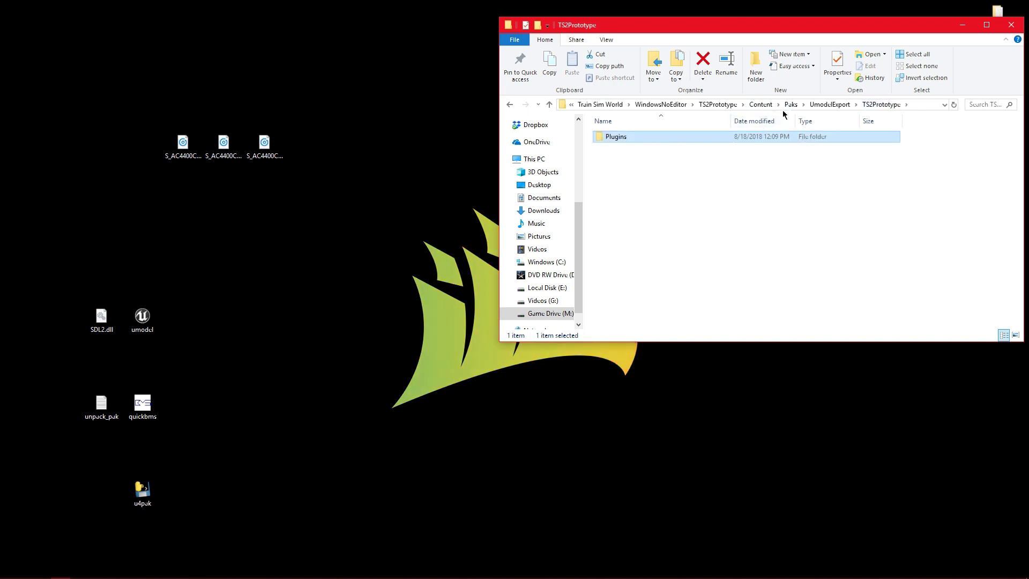
click(962, 27)
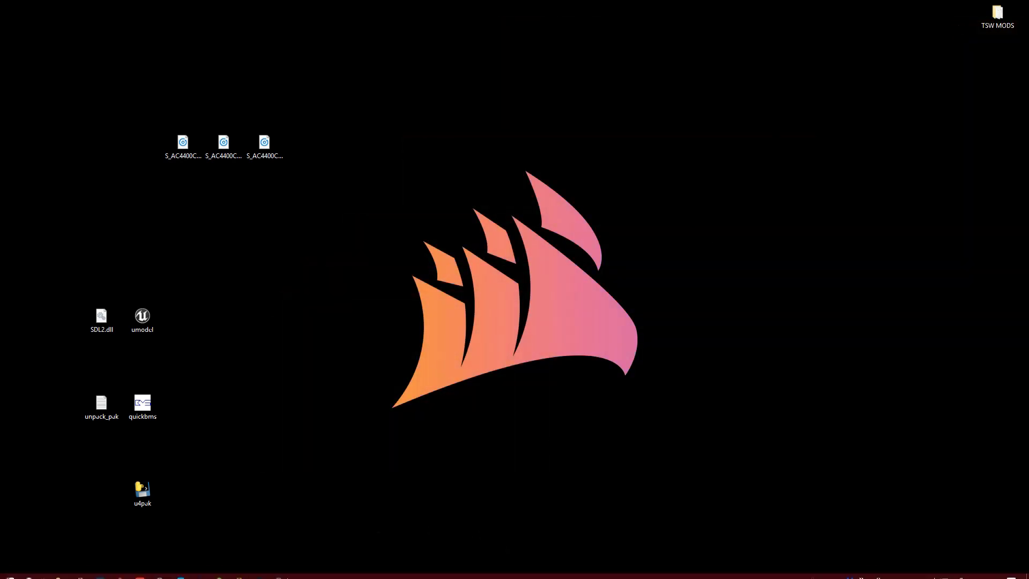
Switch to the Unreal Project Browser, start a new project and enter the name "Train Sim World Horn Mods".
click(278, 571)
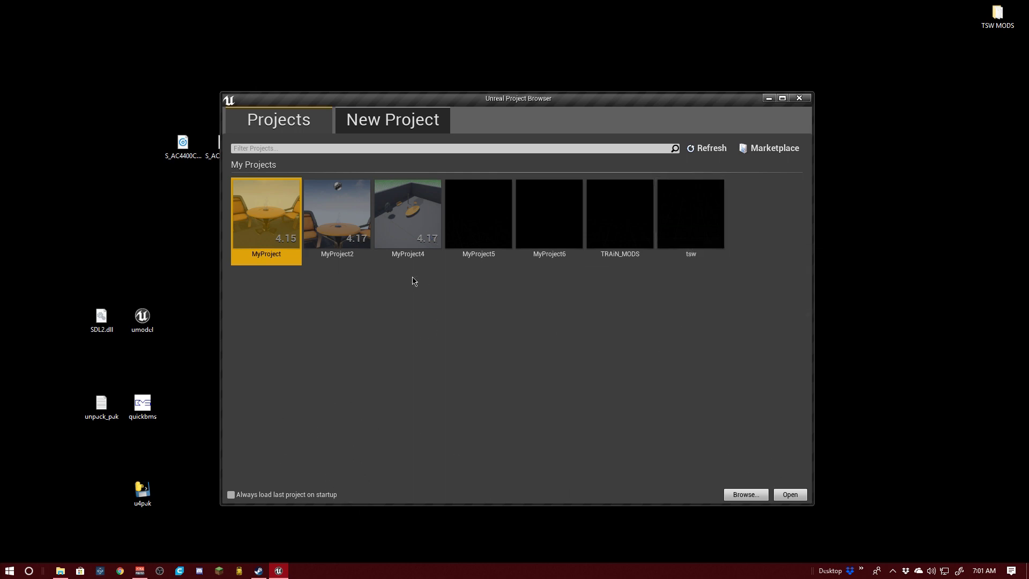
click(422, 132)
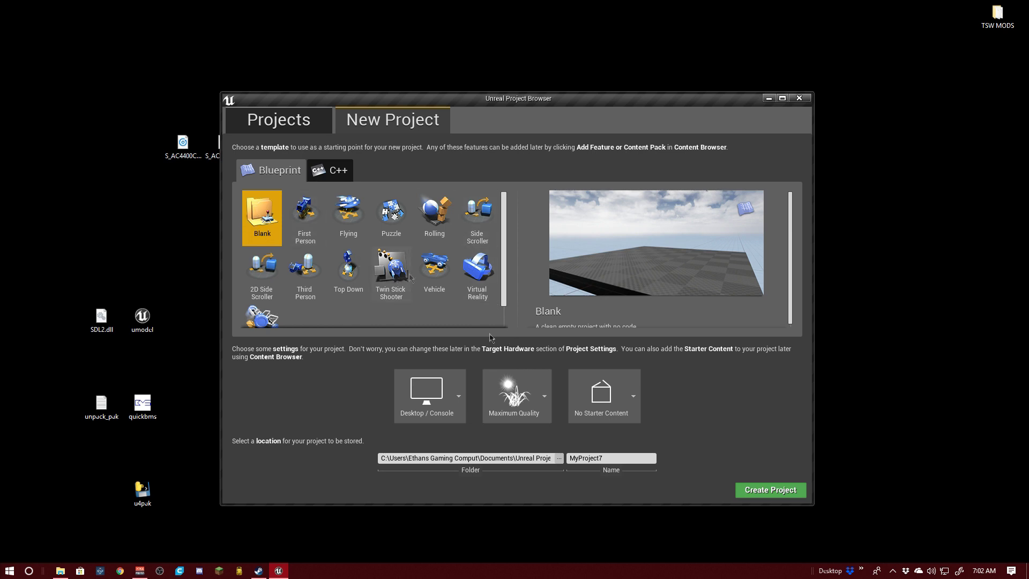
click(617, 460)
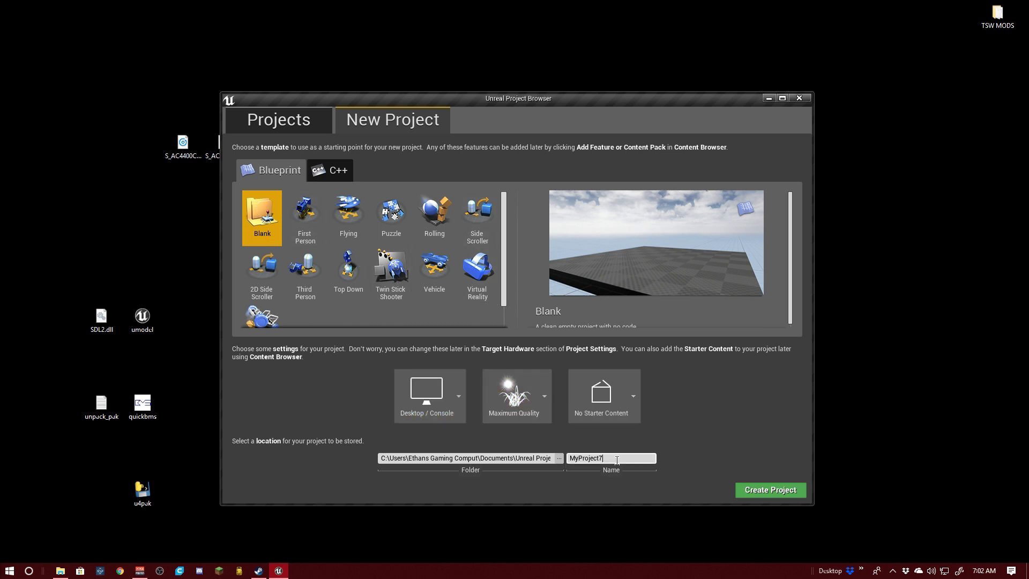
drag(617, 460, 475, 460)
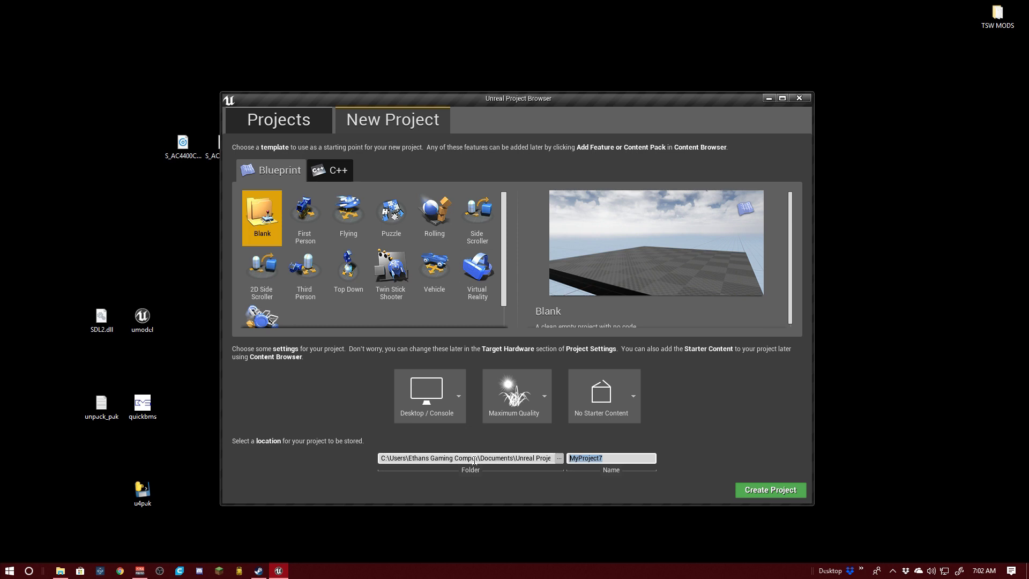
text(Train)
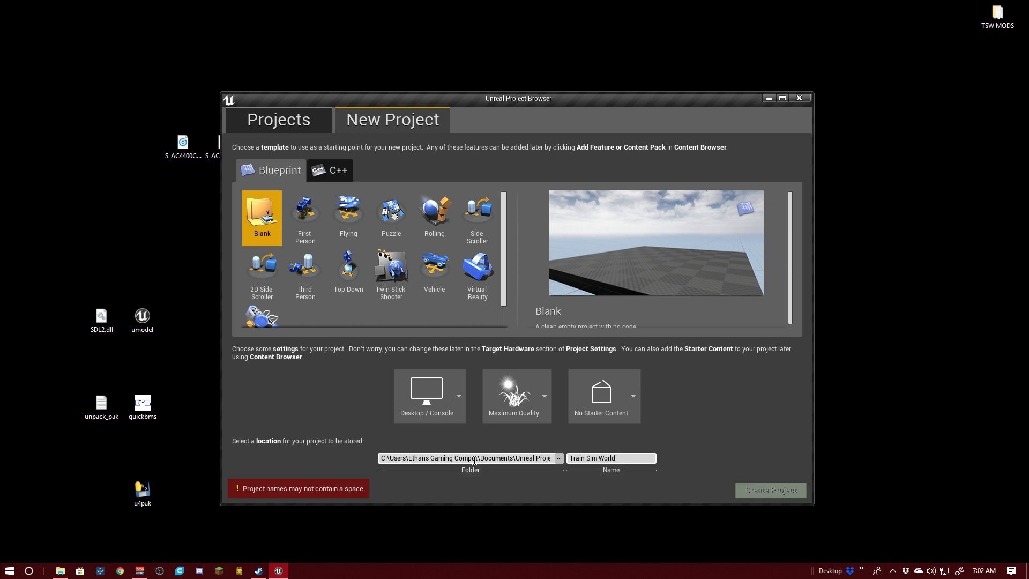
text(Sim World Horn Mods)
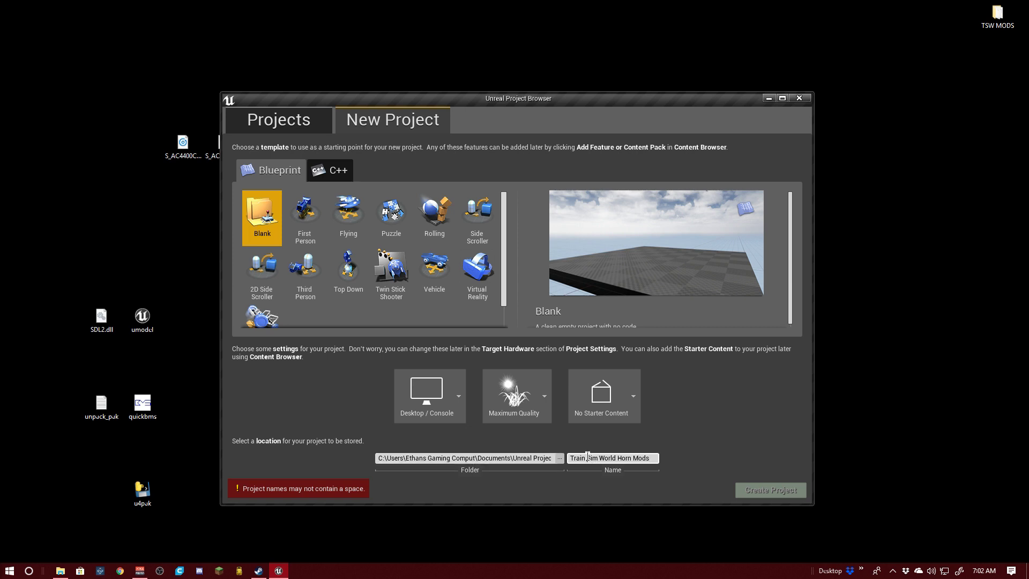
Replace every space in the project name with an underscore to make it Train_Sim_World_Horn_Mods.
key(BackSpace)
text(_)
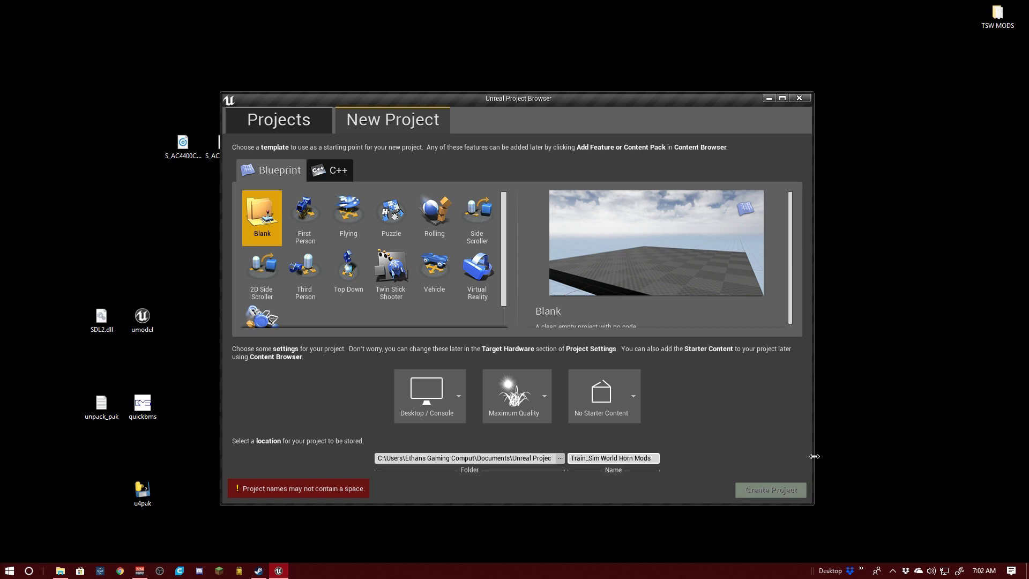
key(Right)
key(Right)
key(Right)
key(Right)
key(BackSpace)
text(_)
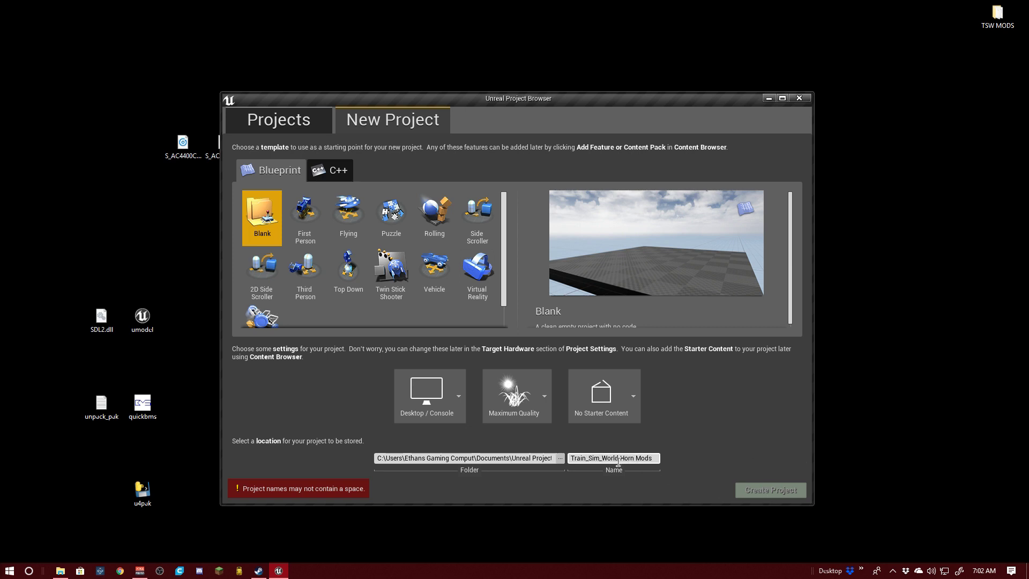
key(Right)
key(Right)
key(Right)
key(Right)
key(Right)
key(Right)
key(BackSpace)
text(_)
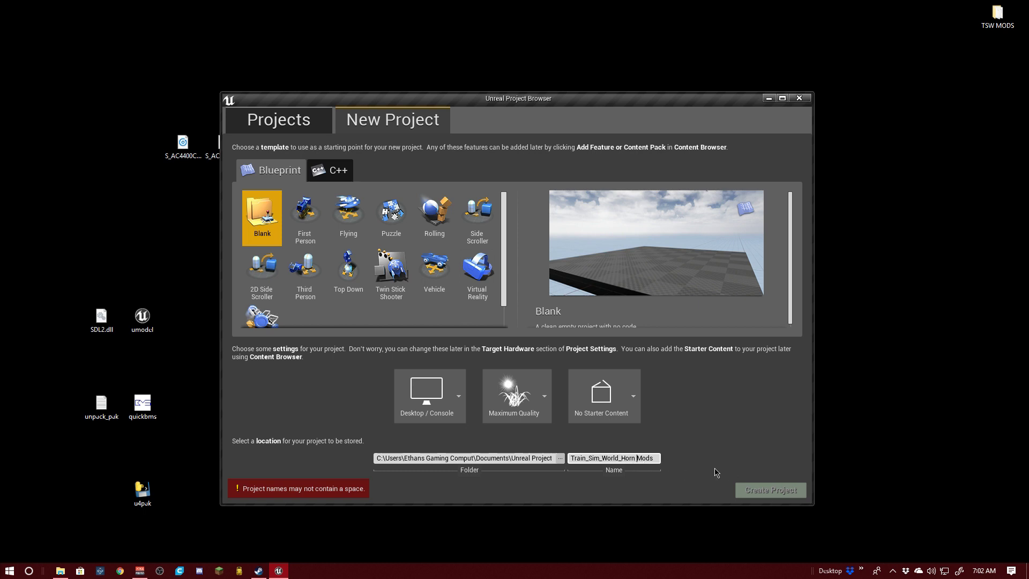
key(BackSpace)
text(_)
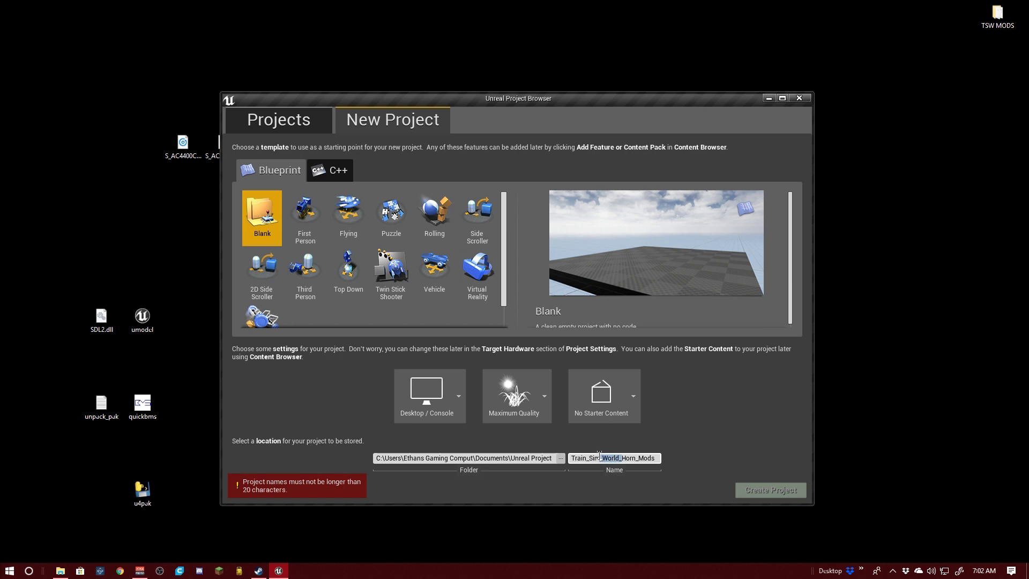
Shorten the project name to Train_Sim_Horn_Mods and create the blank project with Desktop / Console, Maximum Quality and No Starter Content.
key(BackSpace)
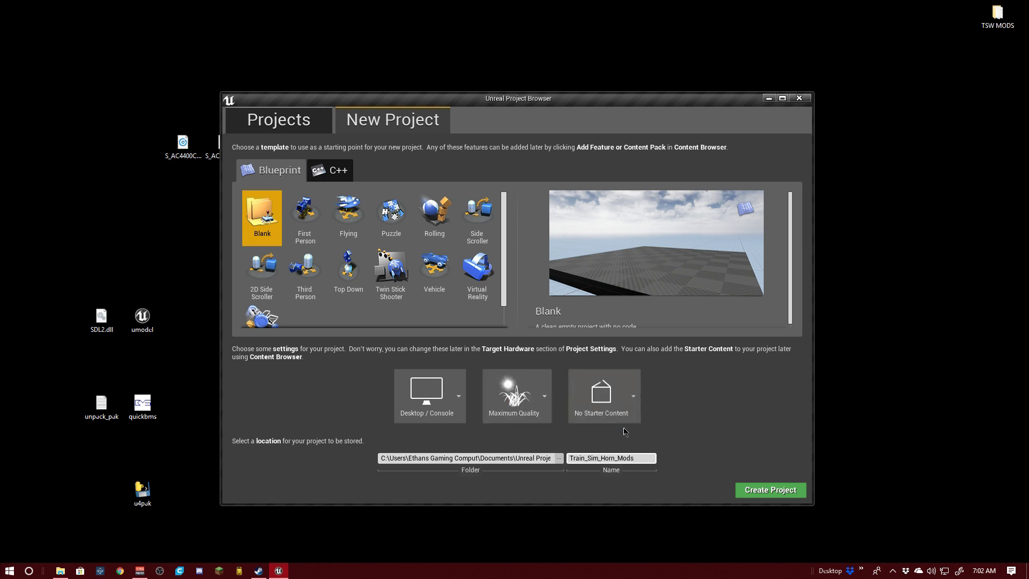
click(602, 395)
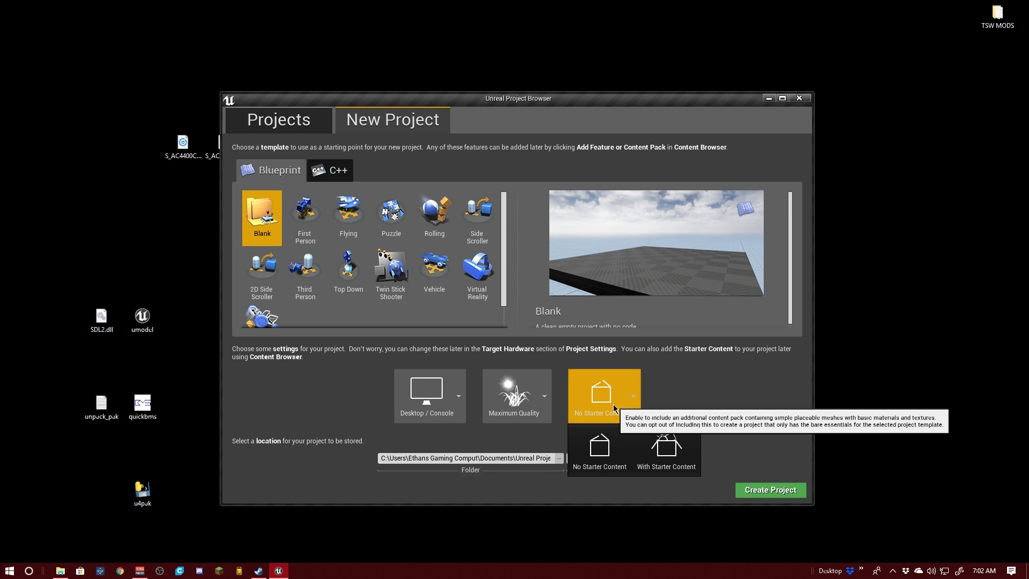
click(541, 408)
click(544, 411)
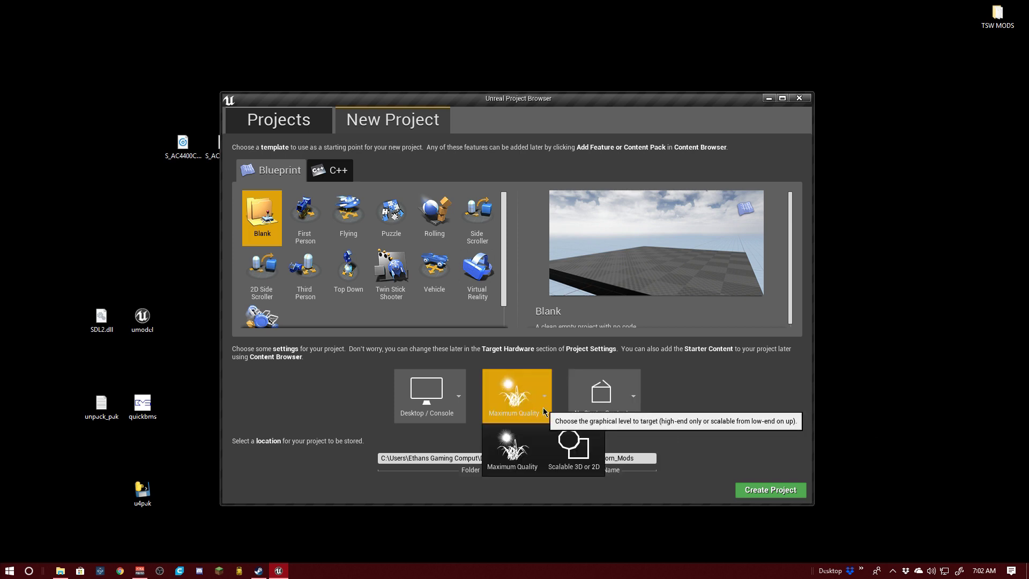
click(514, 445)
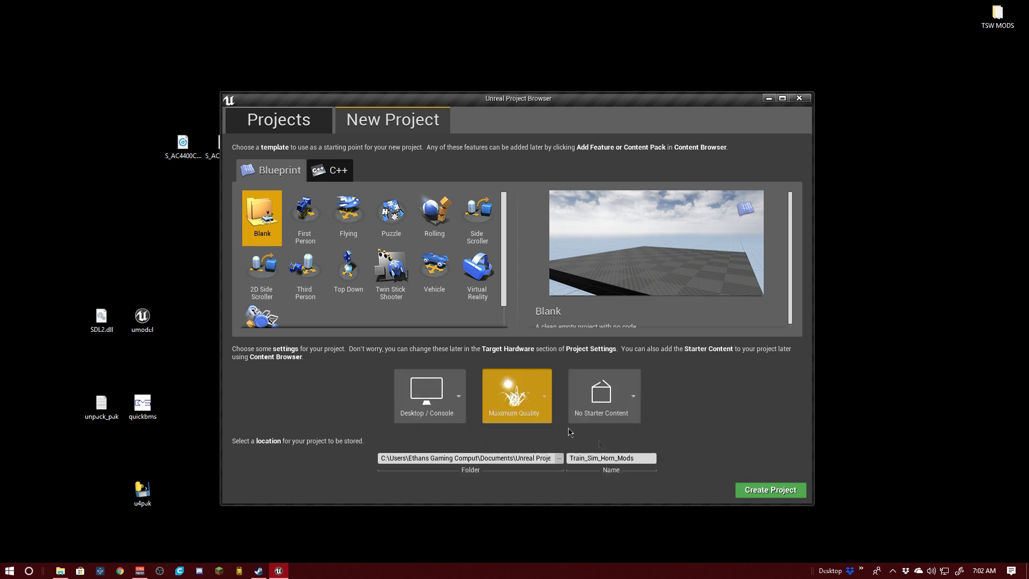
click(449, 421)
click(426, 448)
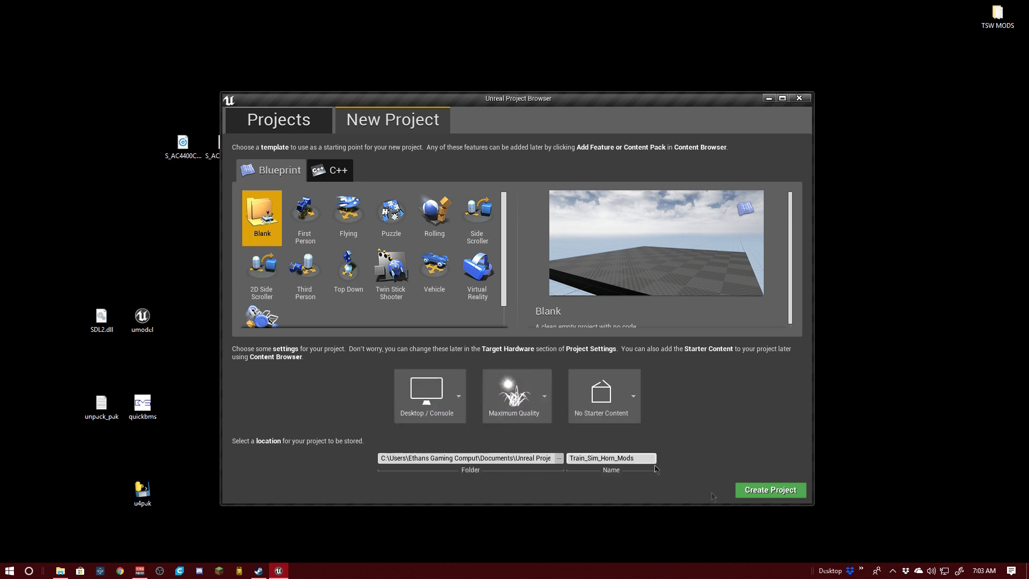
click(787, 494)
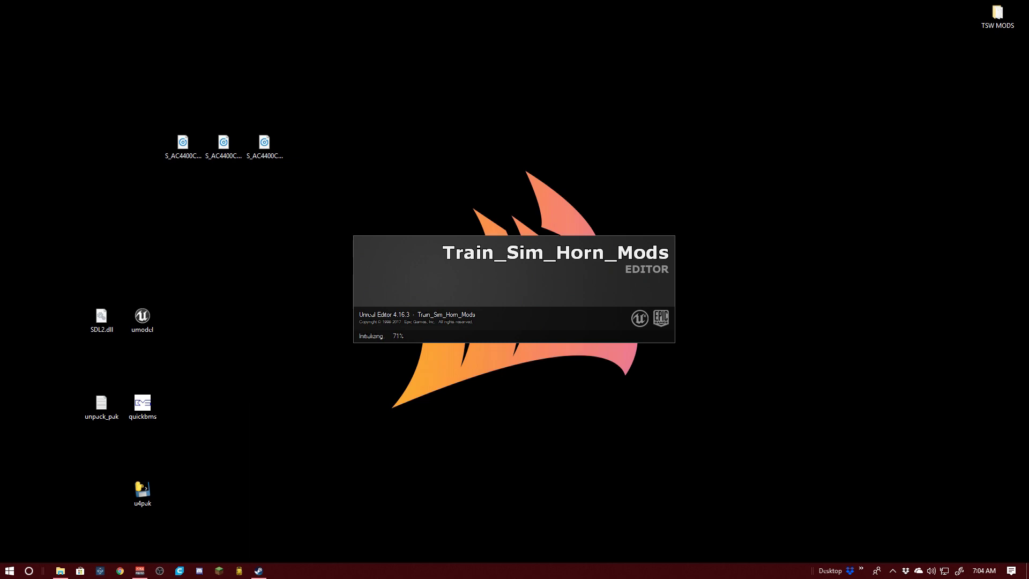
Switch to the Train Sim World Mods website in Chrome and look through the mod posts on its main page.
drag(0, 300, 475, 9)
scroll(468, 257, up, 5)
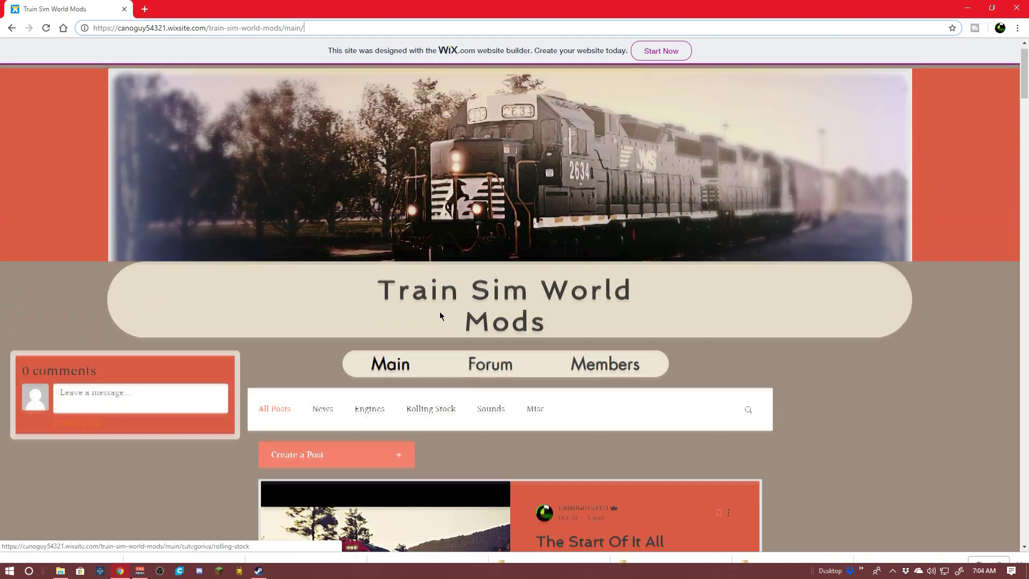
scroll(468, 256, down, 5)
scroll(468, 256, down, 10)
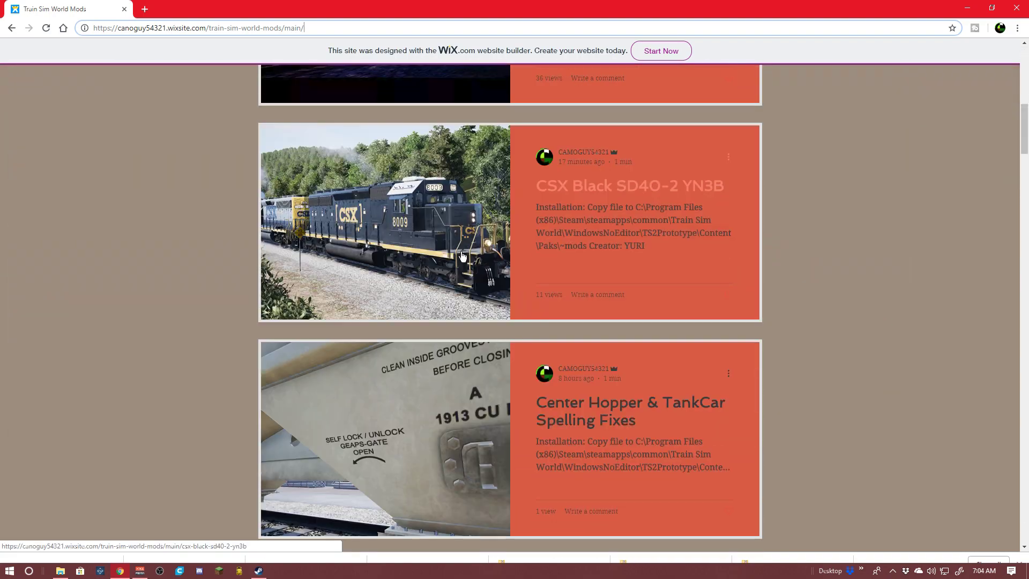
scroll(459, 252, down, 5)
scroll(459, 252, down, 15)
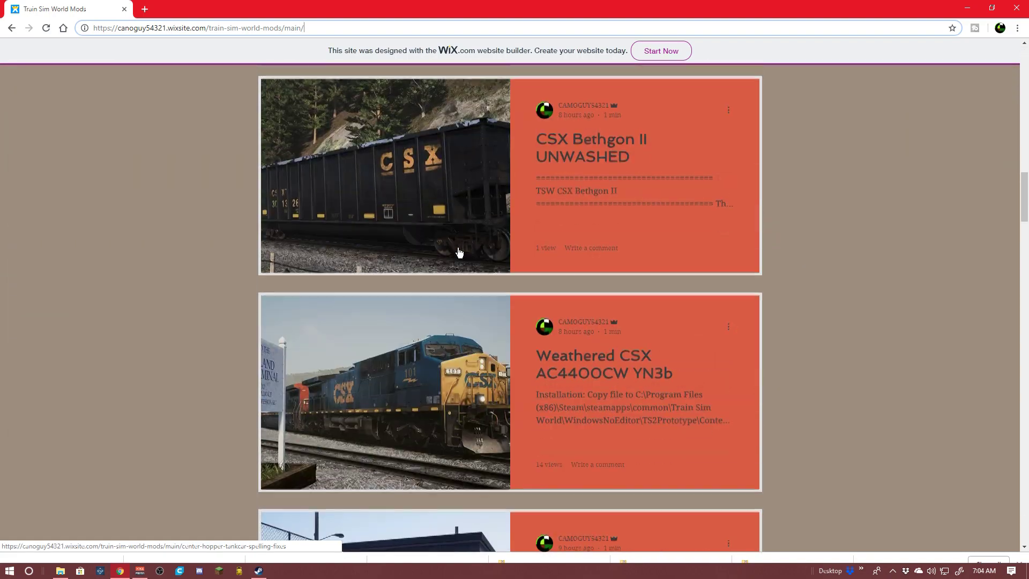
scroll(465, 247, down, 18)
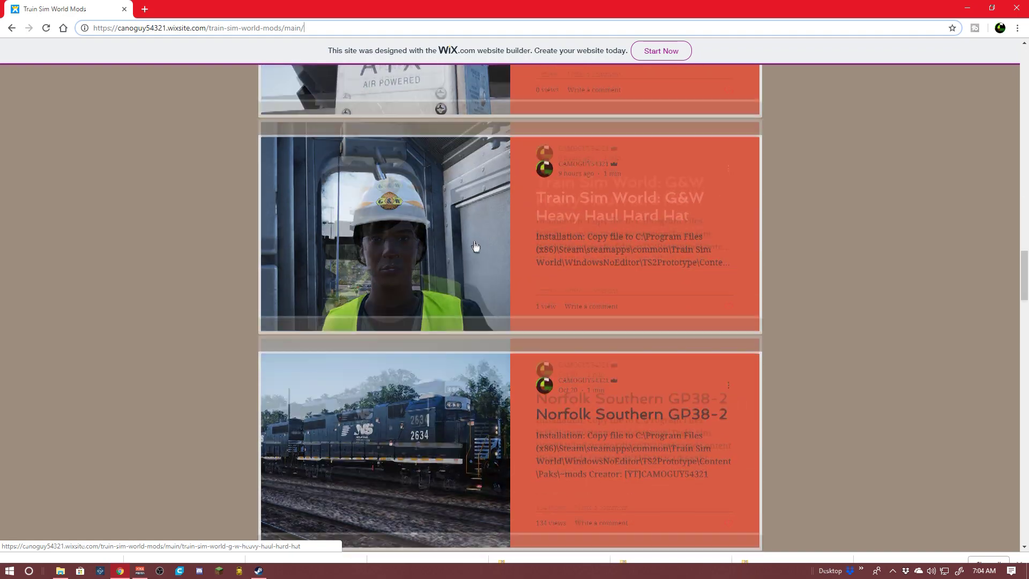
scroll(479, 258, down, 20)
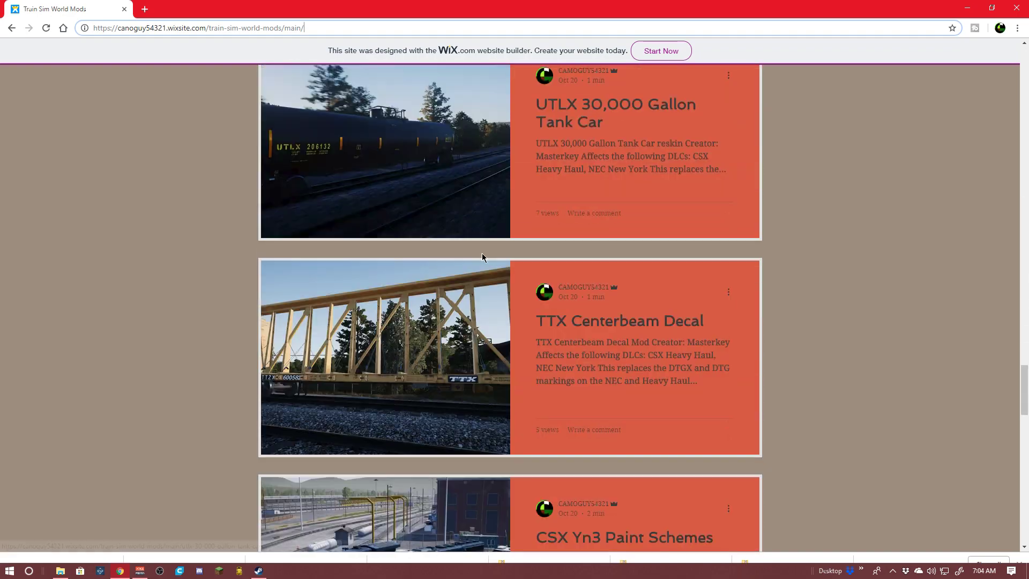
scroll(567, 290, down, 10)
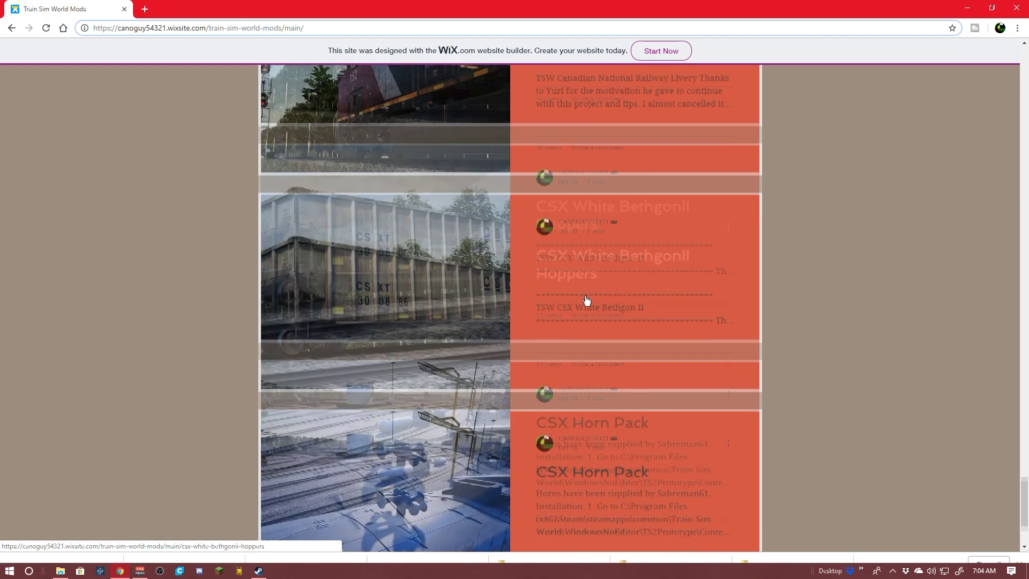
scroll(561, 271, up, 15)
scroll(690, 232, up, 20)
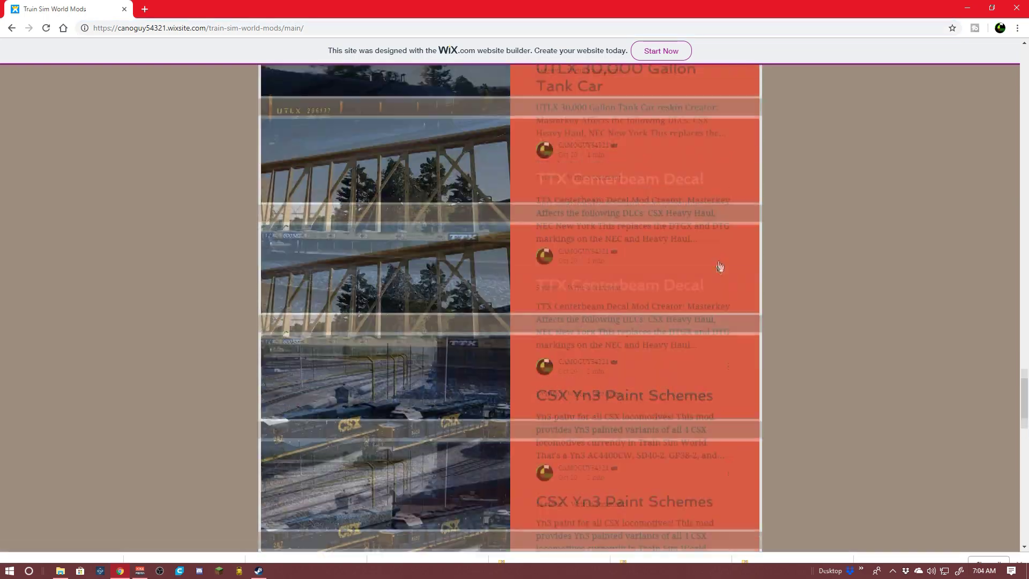
scroll(857, 374, up, 12)
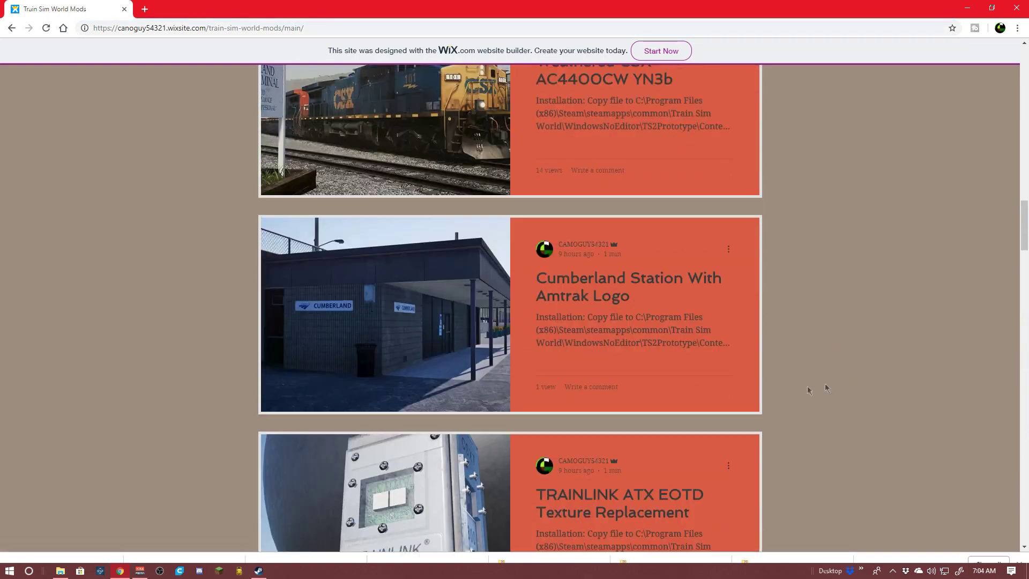
scroll(809, 416, up, 12)
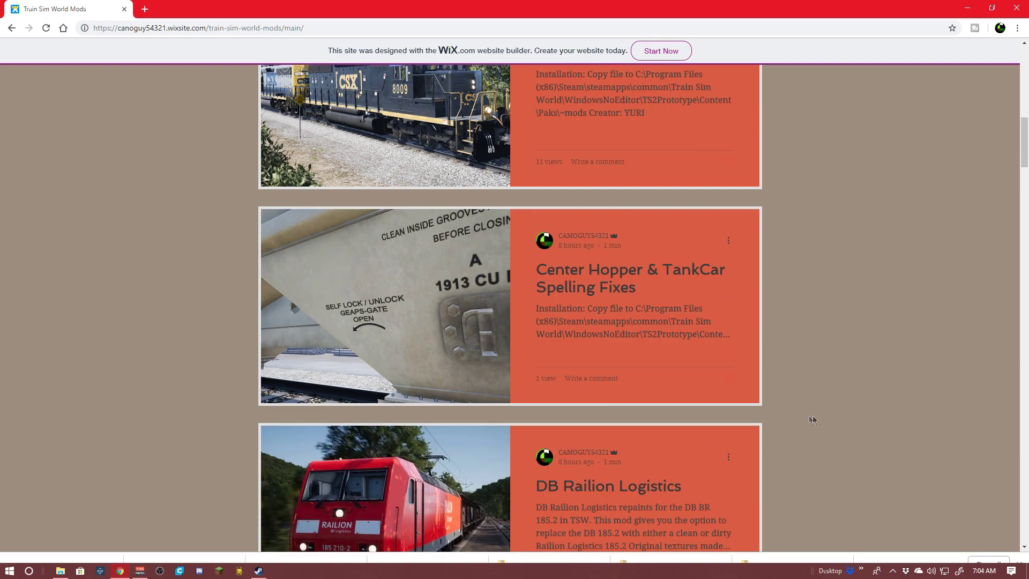
scroll(825, 369, up, 3)
scroll(820, 366, up, 5)
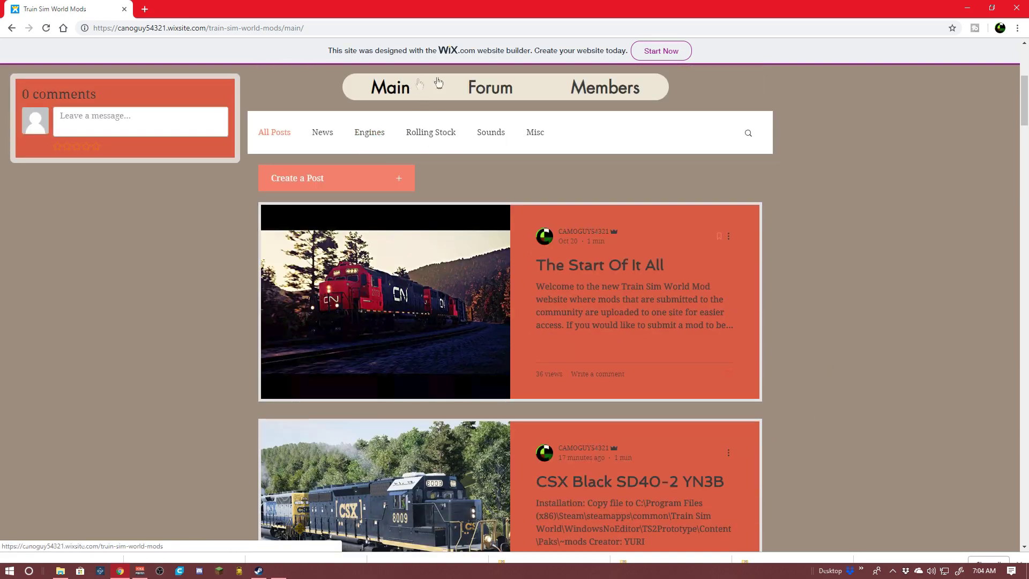
Open the website's Forum page and look over the TSW Modding Forum categories.
scroll(433, 336, up, 4)
click(491, 303)
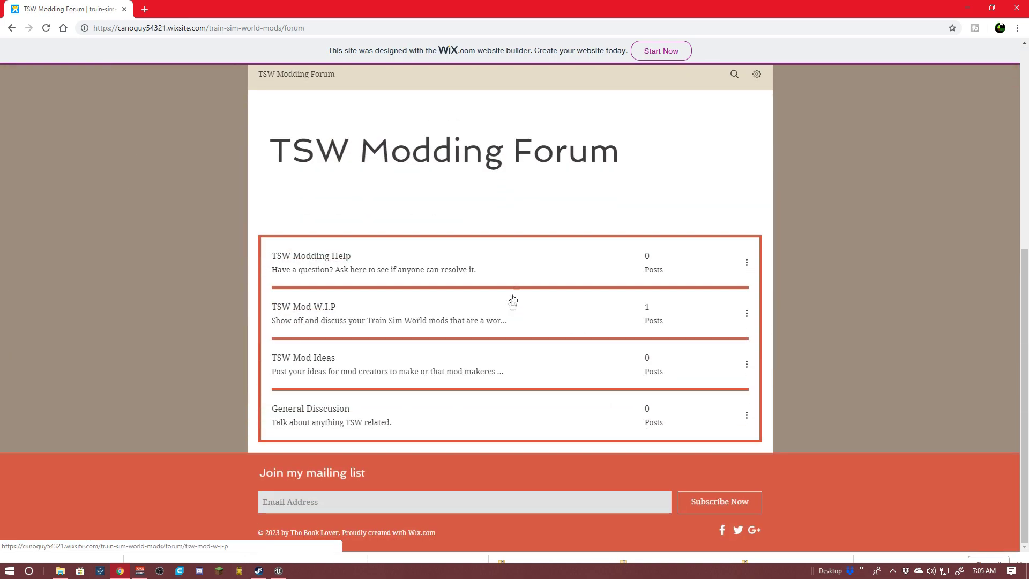
scroll(516, 159, up, 3)
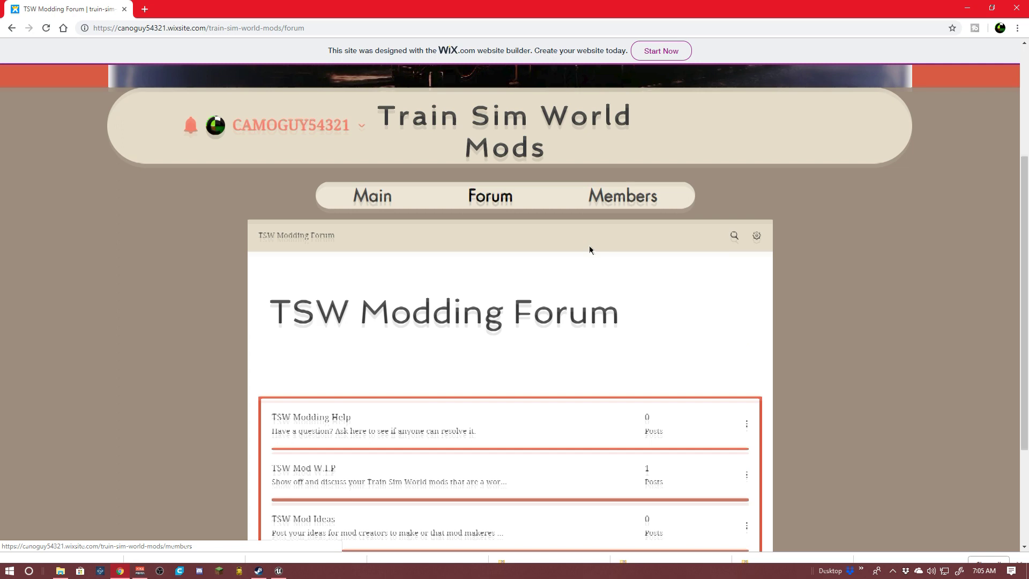
Return to the Main page and review the mod posts down to the CSX Horn Pack, going back up through the list.
click(395, 197)
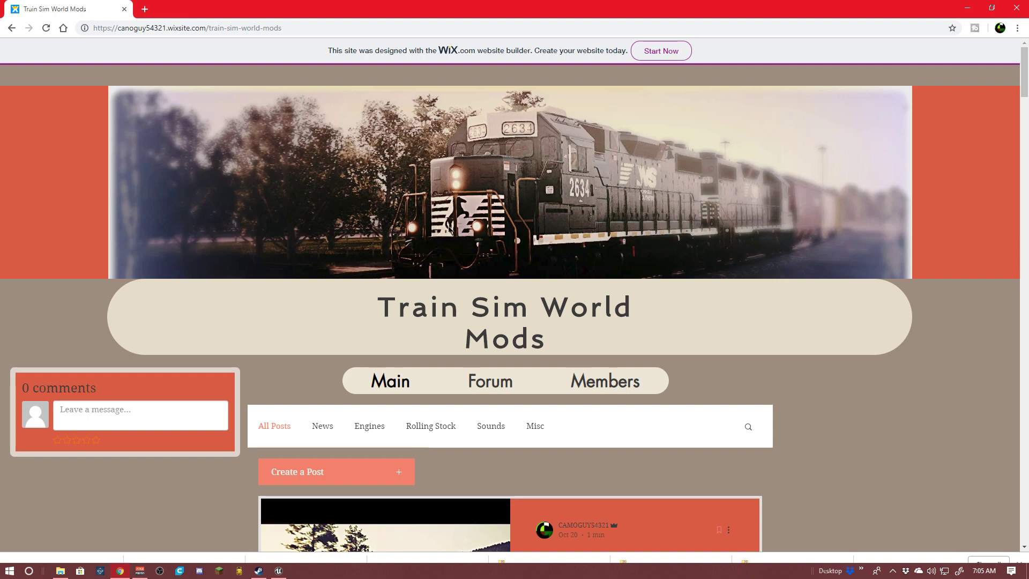
scroll(449, 226, down, 7)
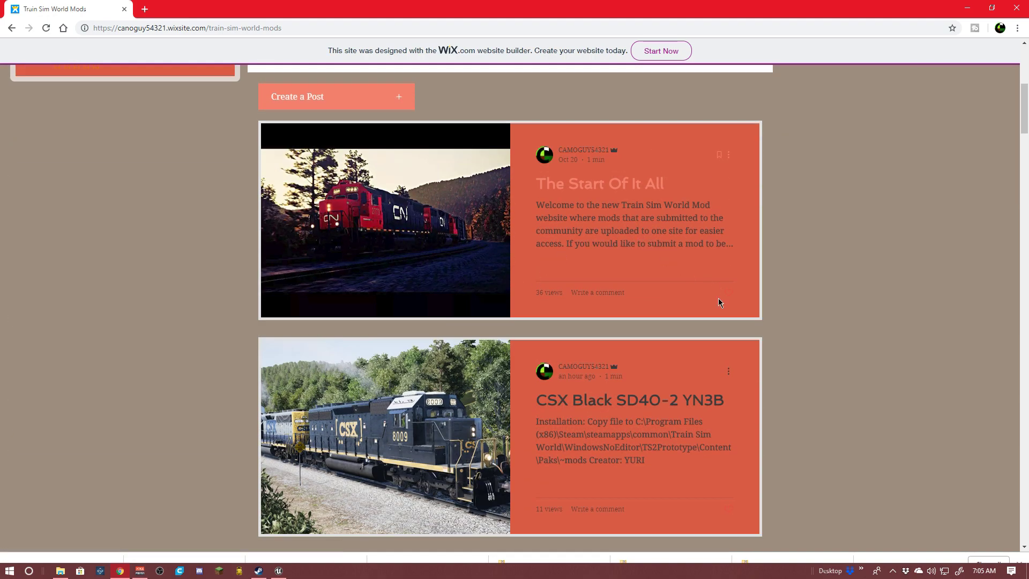
scroll(745, 280, down, 7)
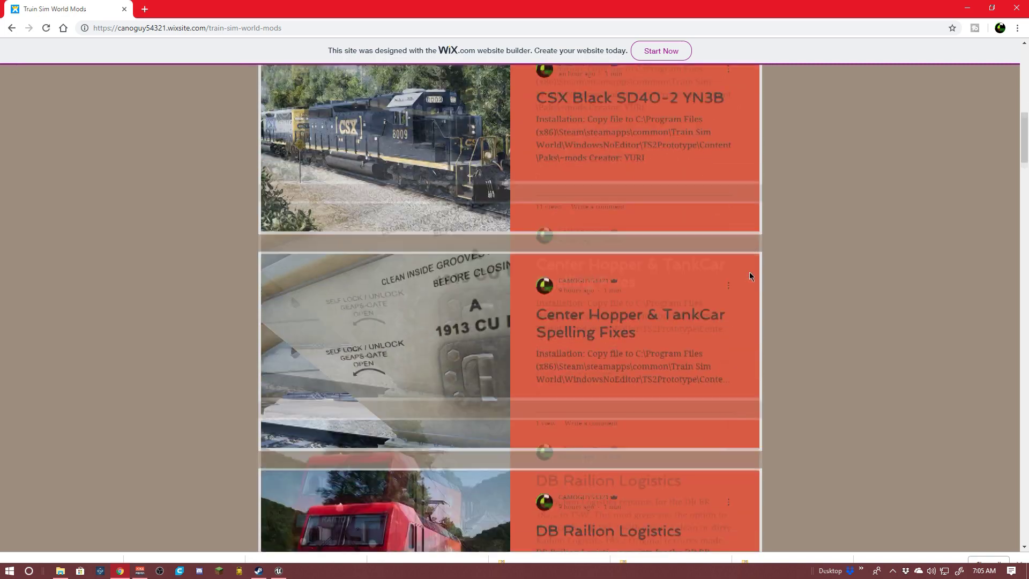
scroll(754, 256, up, 6)
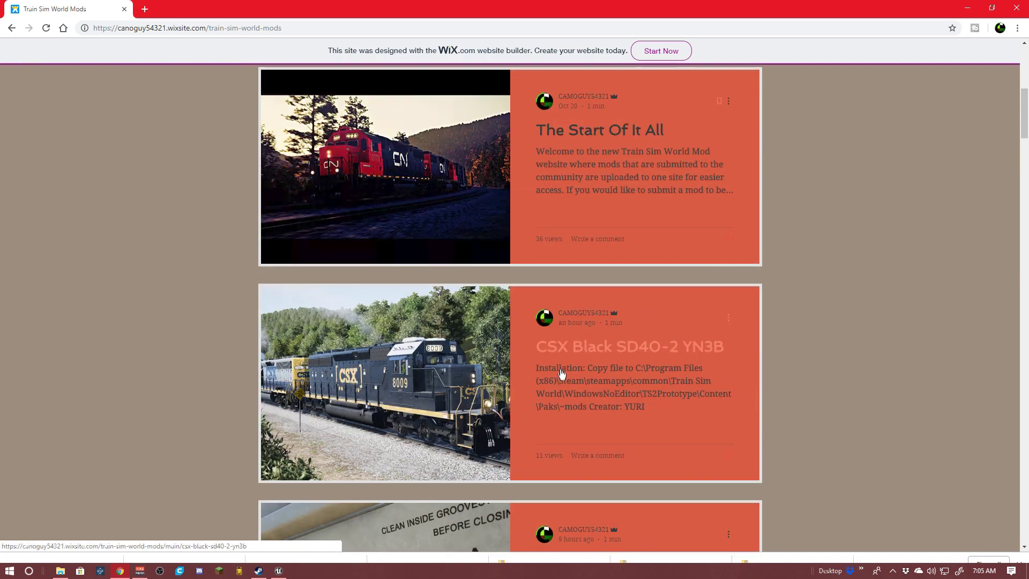
scroll(560, 364, down, 3)
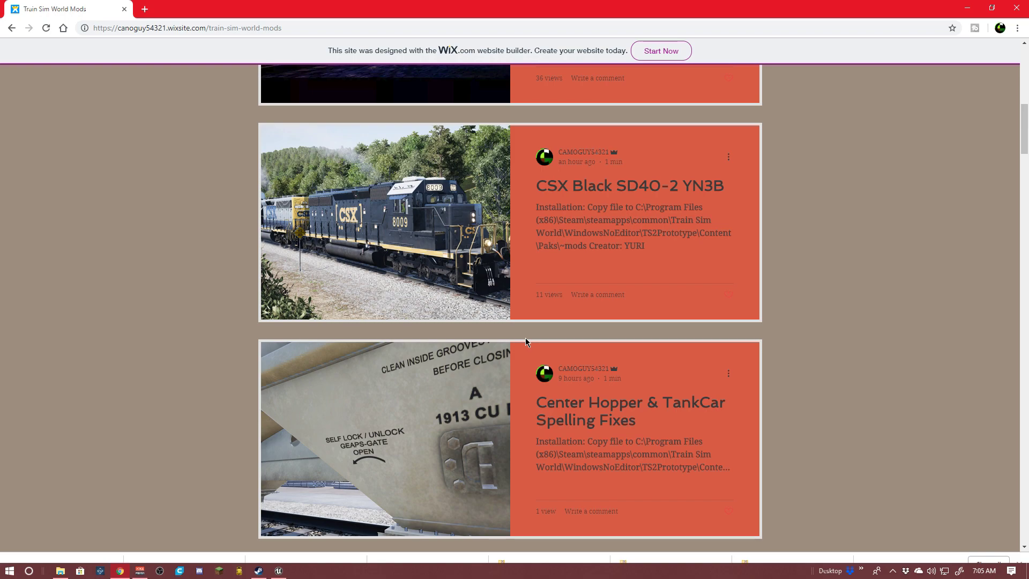
scroll(528, 338, down, 4)
scroll(553, 376, down, 1)
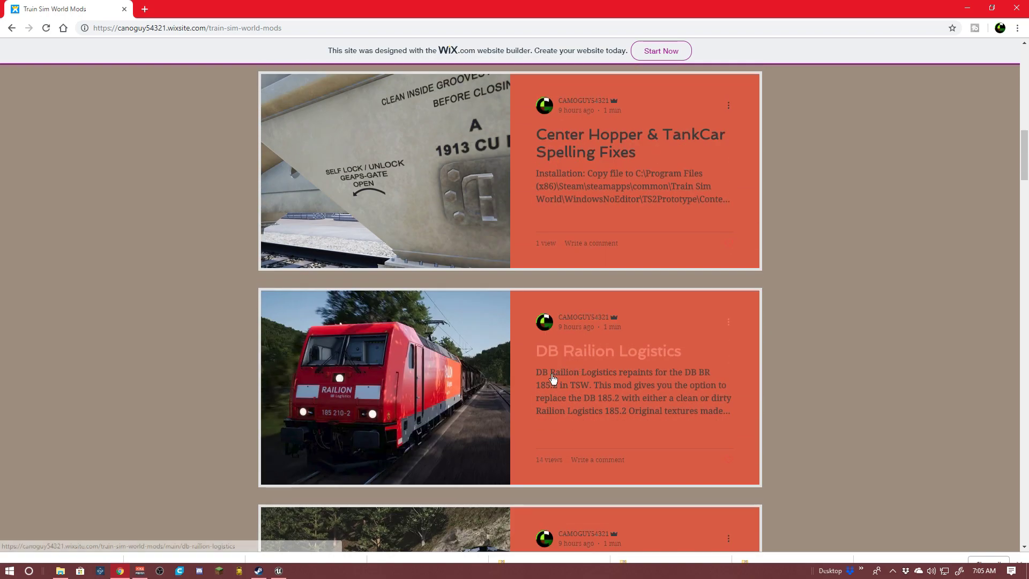
scroll(536, 368, down, 1)
scroll(535, 341, down, 1)
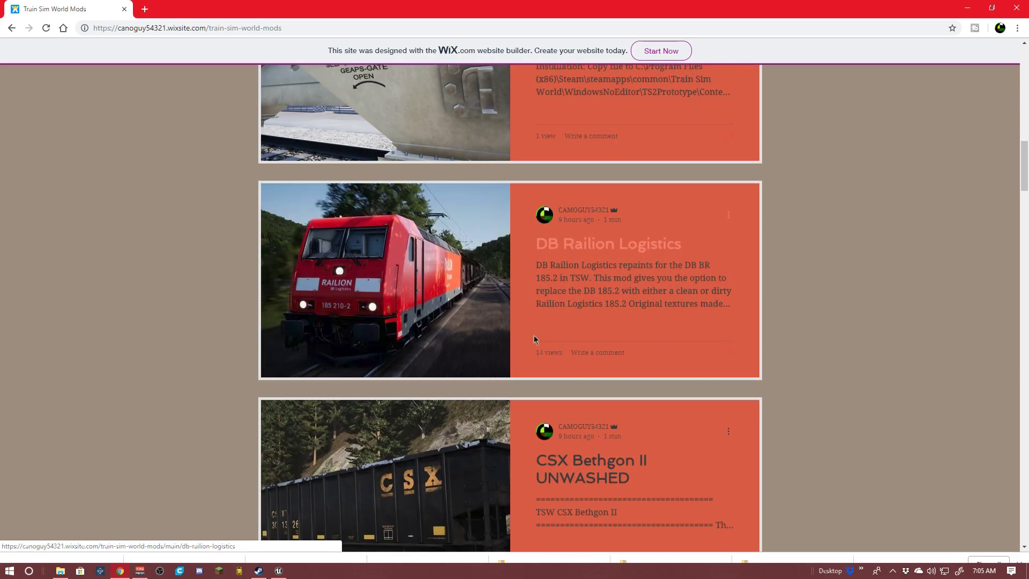
scroll(534, 339, down, 7)
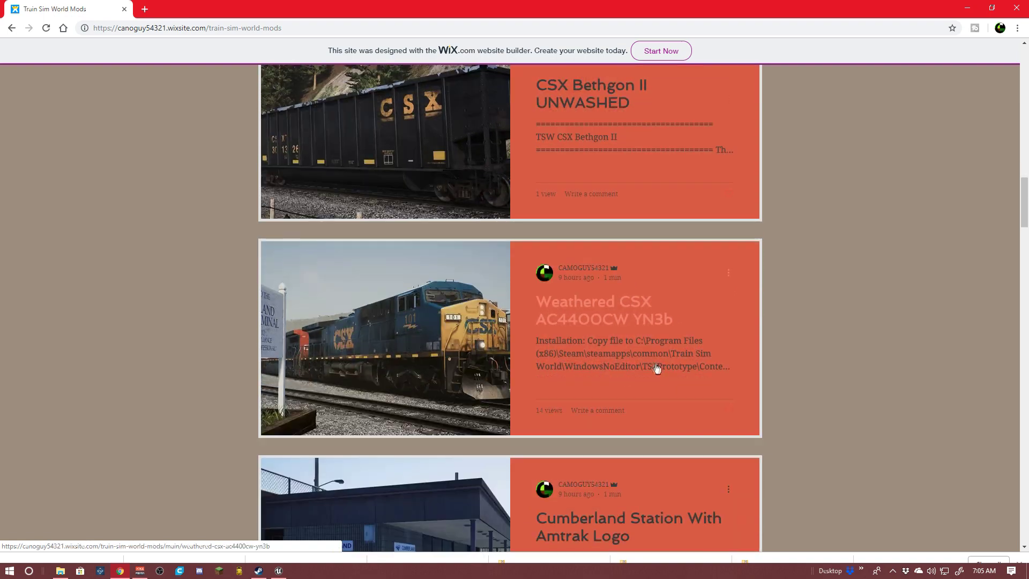
scroll(654, 367, down, 6)
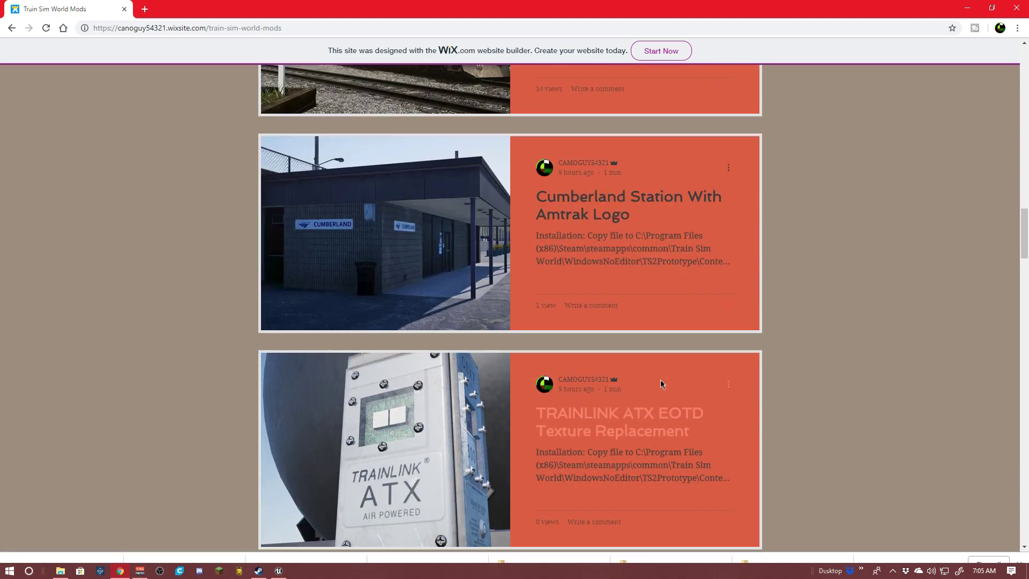
scroll(673, 347, down, 5)
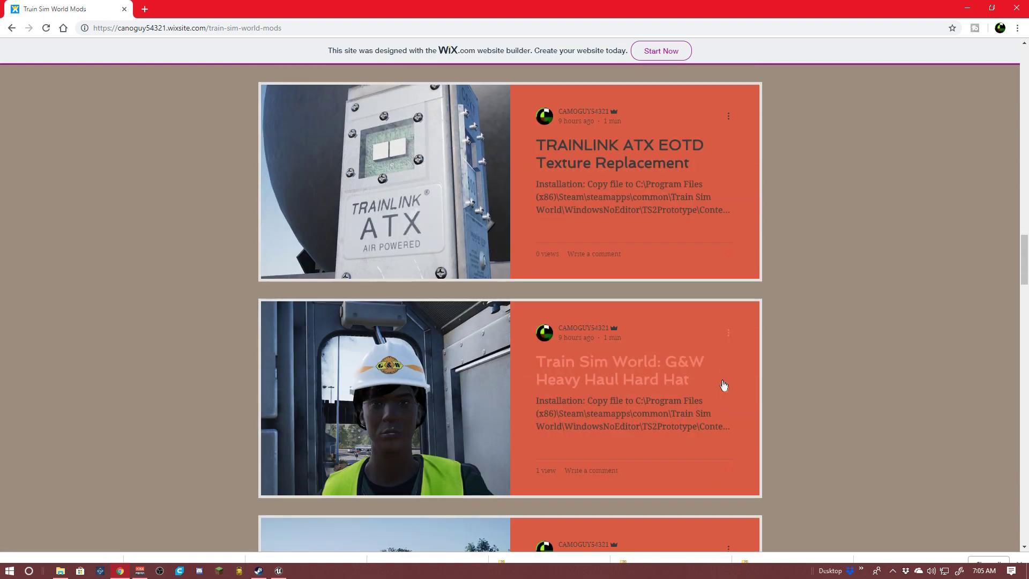
scroll(723, 385, down, 12)
scroll(751, 395, down, 14)
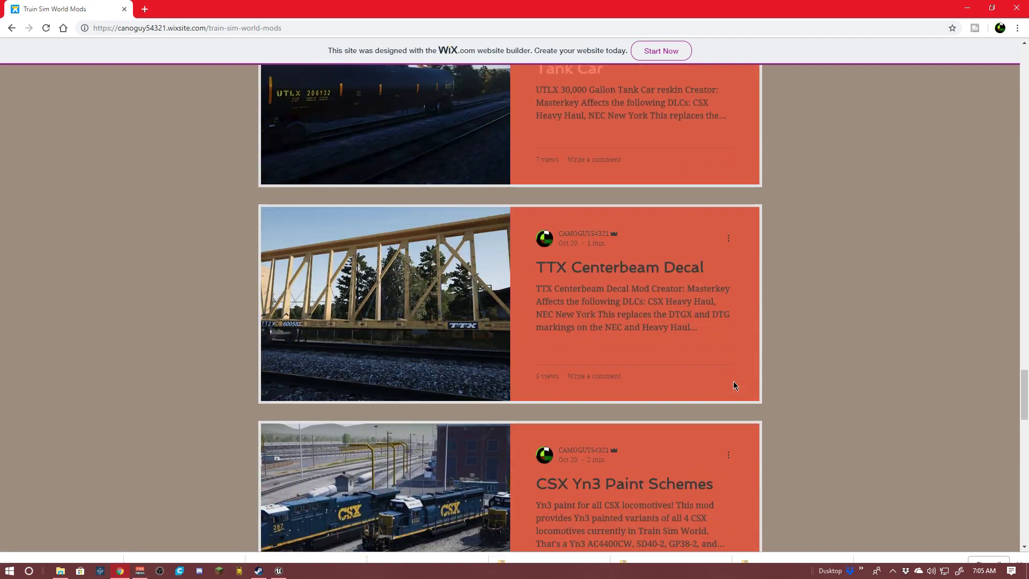
scroll(734, 384, down, 5)
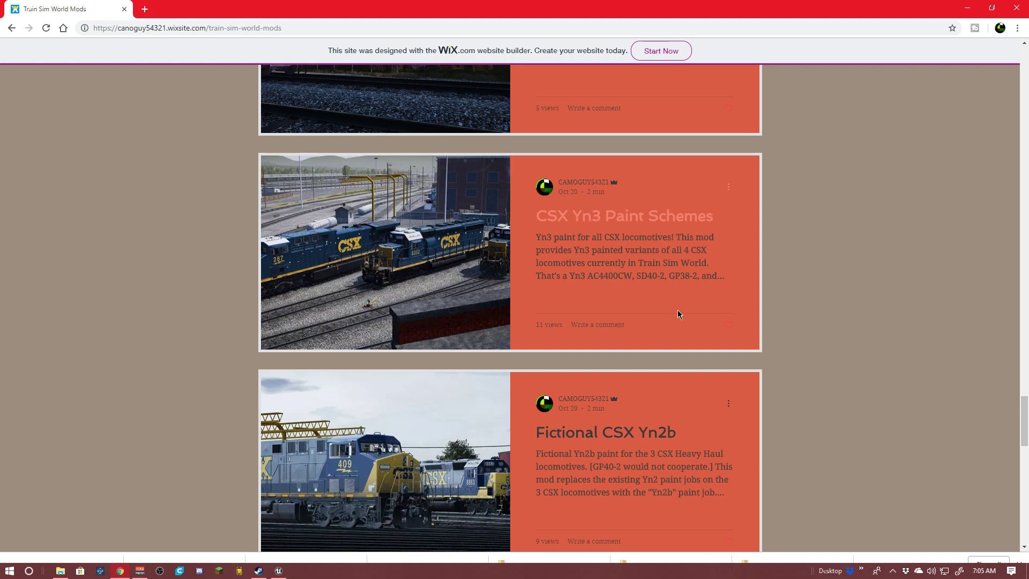
scroll(614, 297, down, 1)
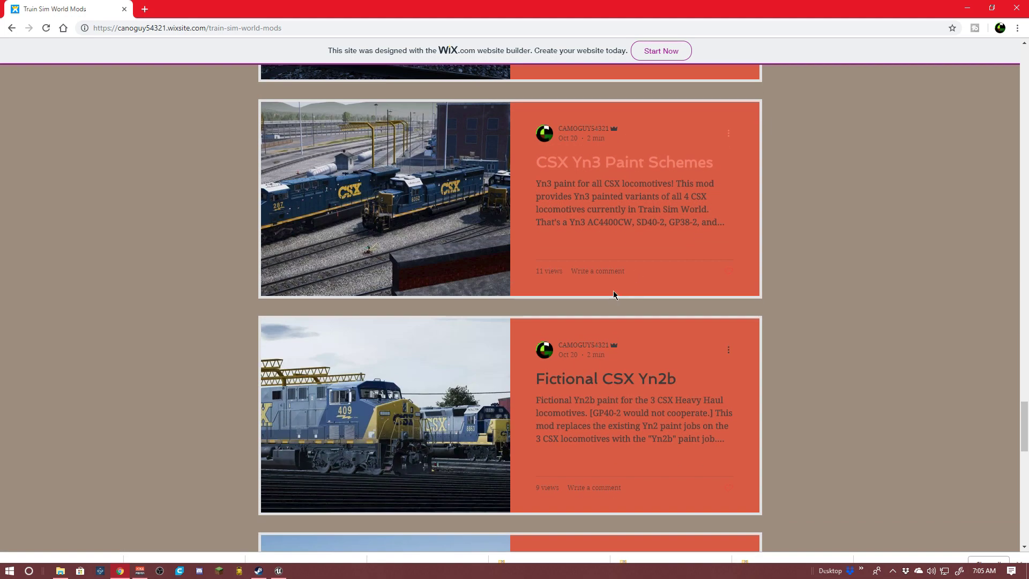
scroll(686, 317, down, 10)
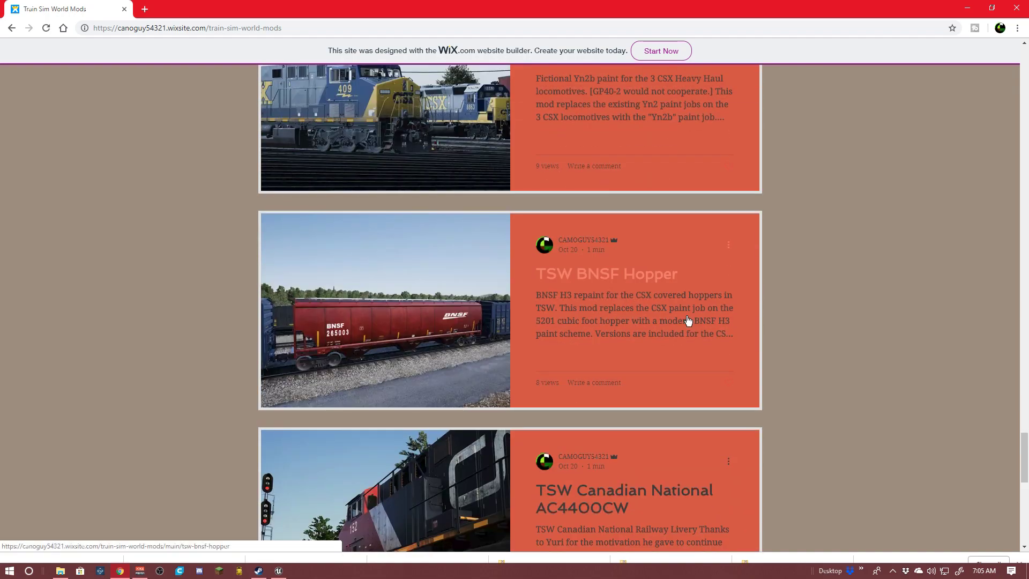
scroll(689, 333, down, 7)
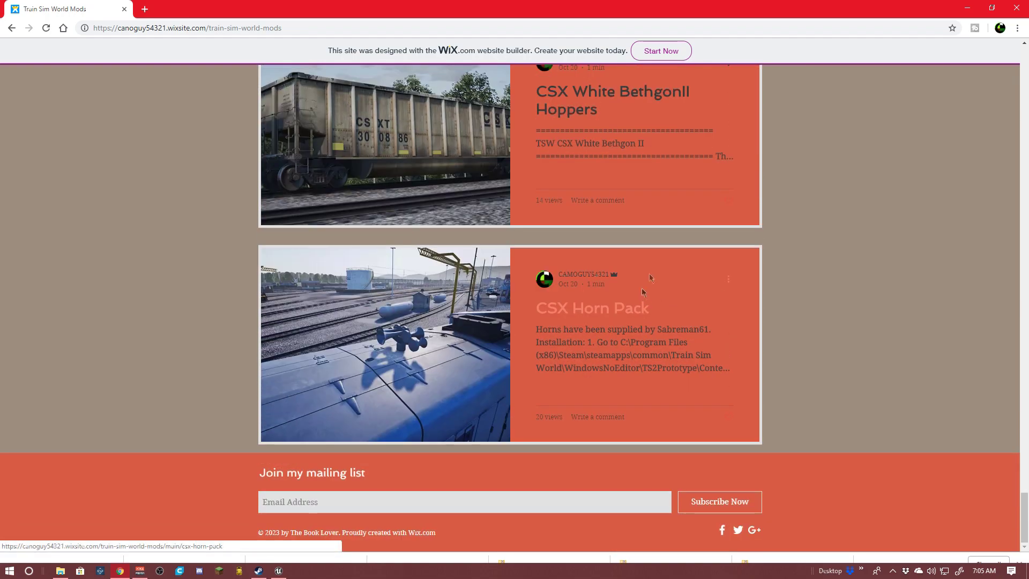
scroll(767, 236, up, 5)
scroll(766, 236, up, 20)
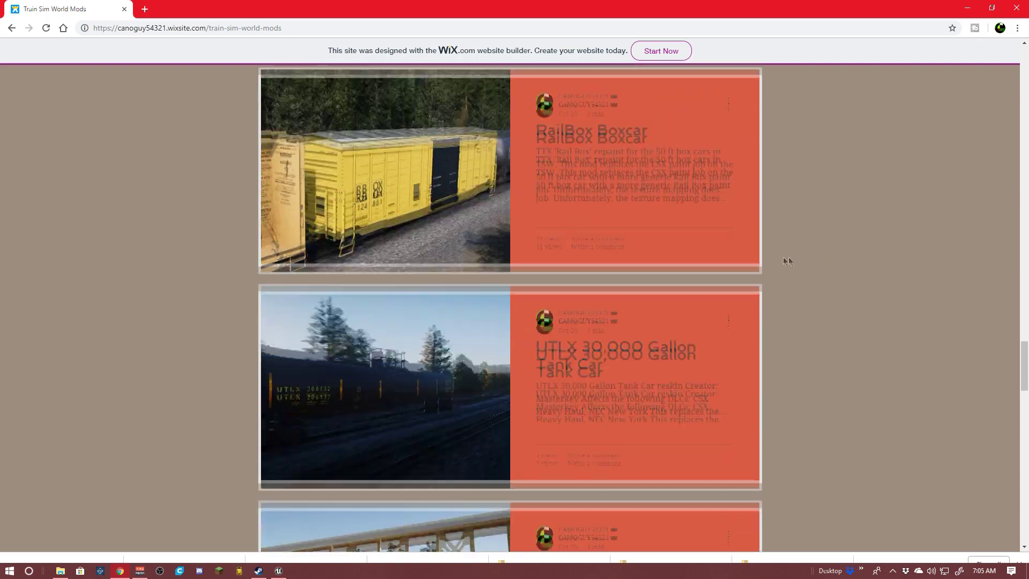
scroll(707, 281, up, 20)
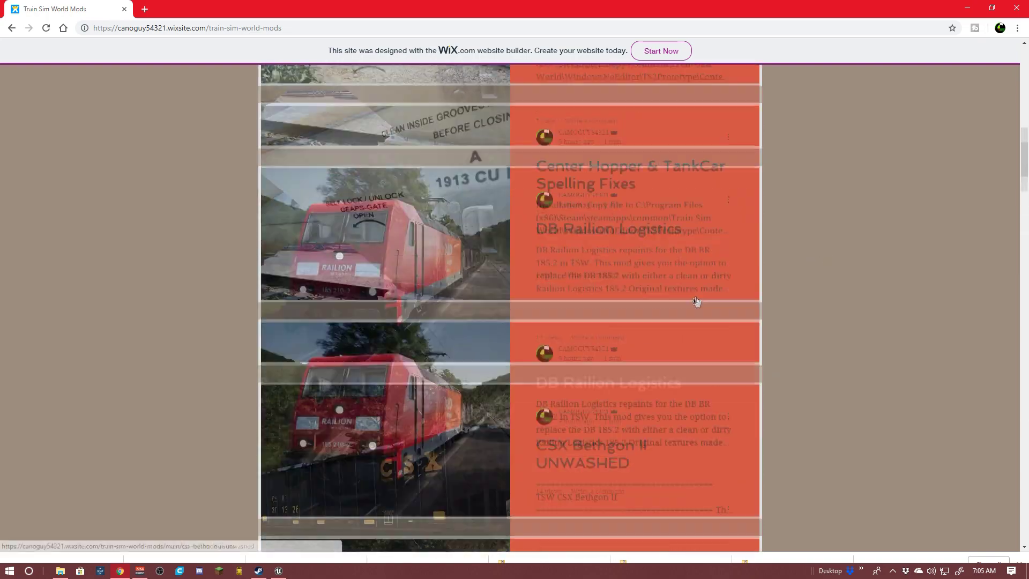
Filter the mod posts to the Rolling Stock category and look through the whole list.
scroll(610, 262, up, 7)
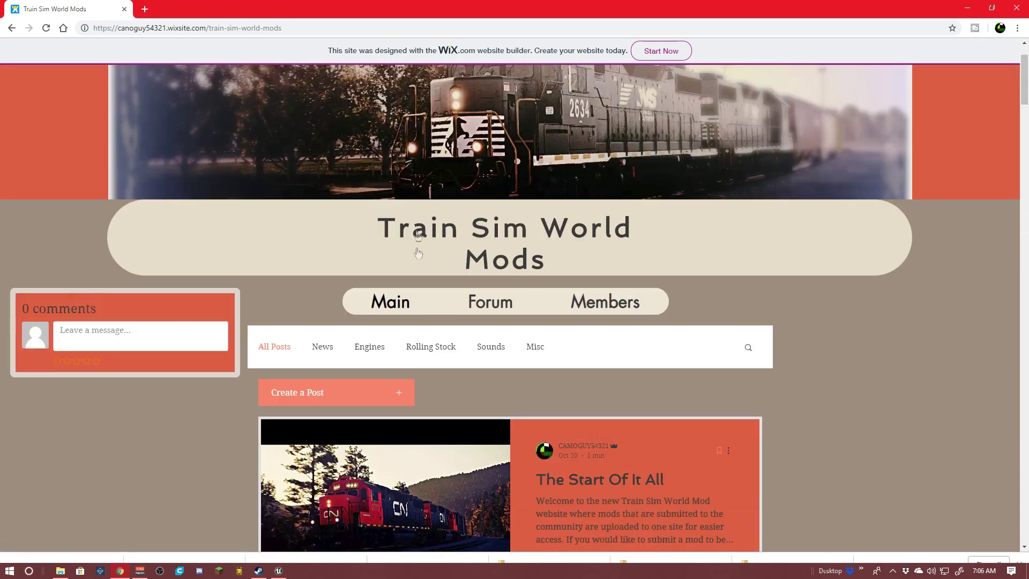
click(418, 348)
scroll(440, 311, down, 20)
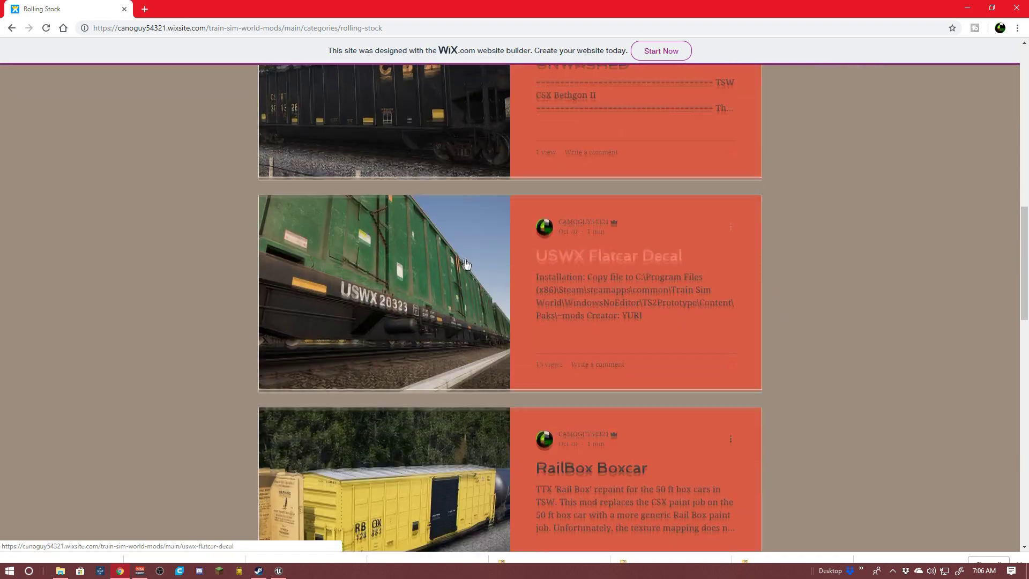
scroll(466, 271, down, 10)
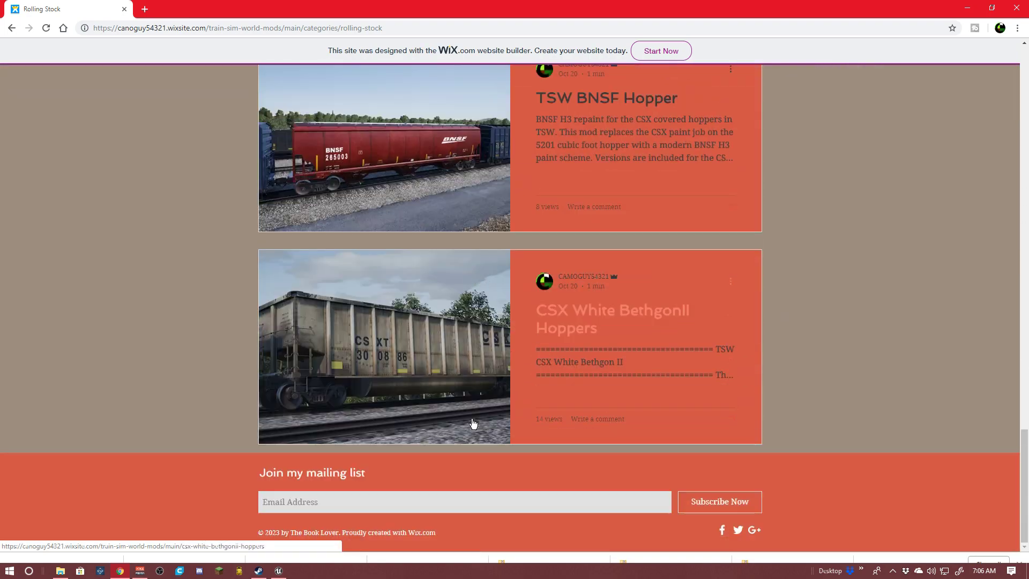
scroll(480, 328, up, 20)
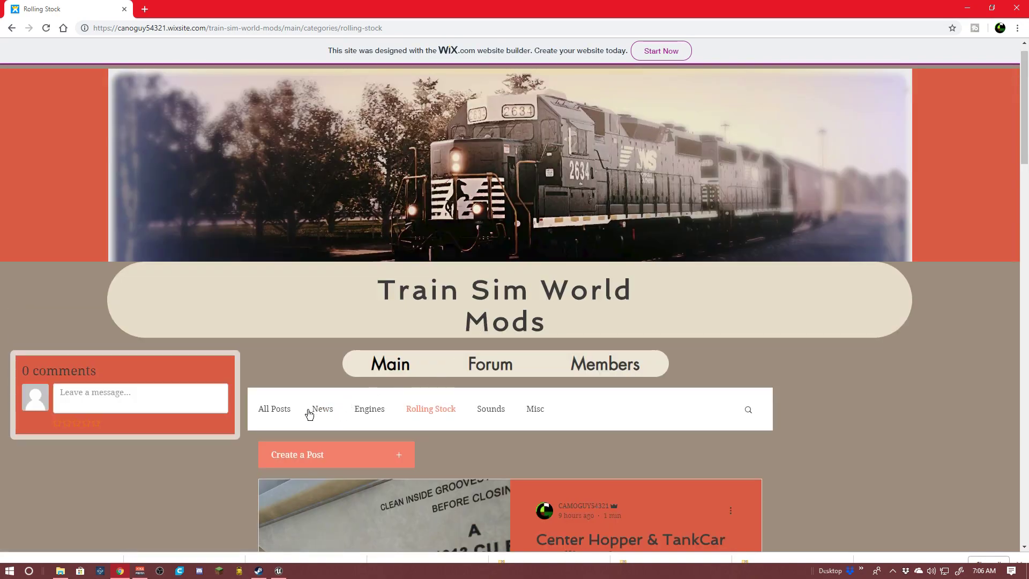
Switch the posts to the News category and look over its entries.
click(323, 409)
scroll(375, 370, down, 7)
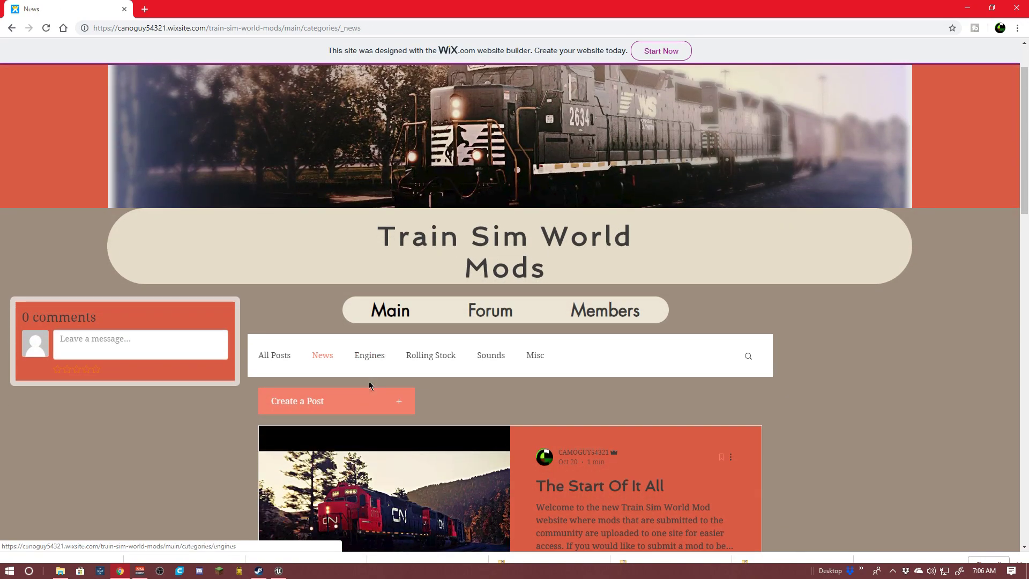
scroll(420, 248, up, 4)
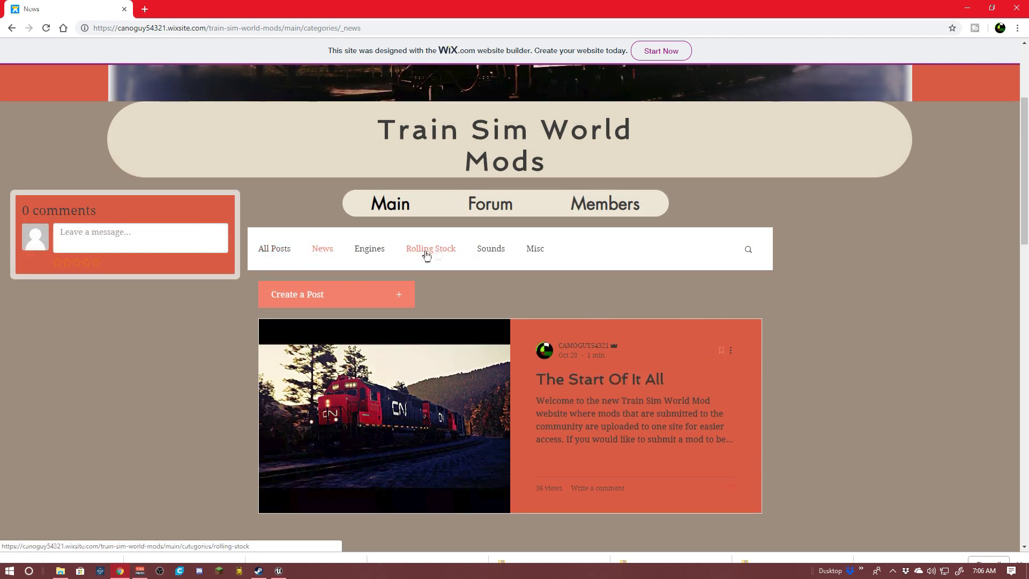
Open the Forum page again and review the TSW Modding Forum sections.
click(490, 204)
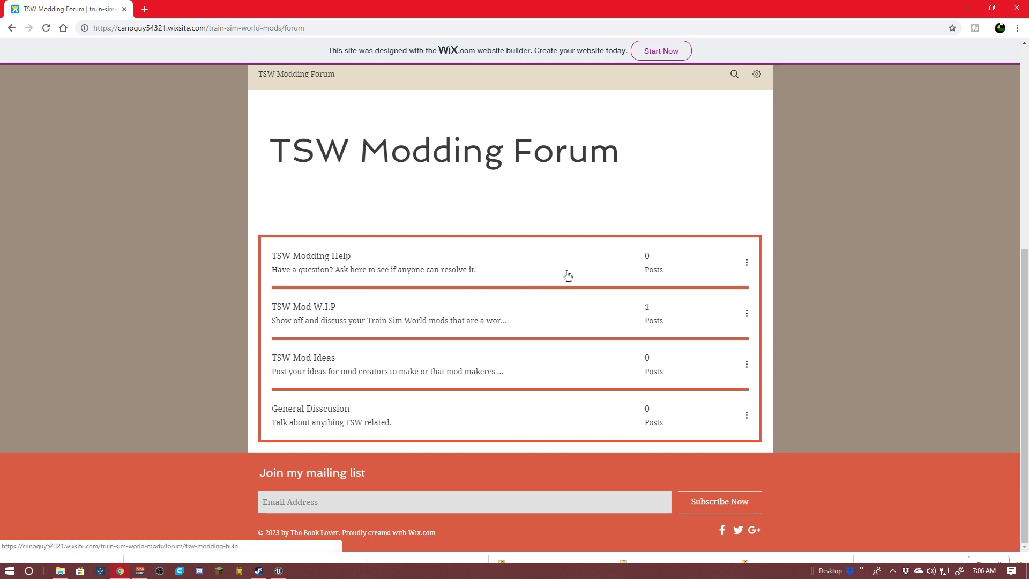
scroll(530, 203, up, 7)
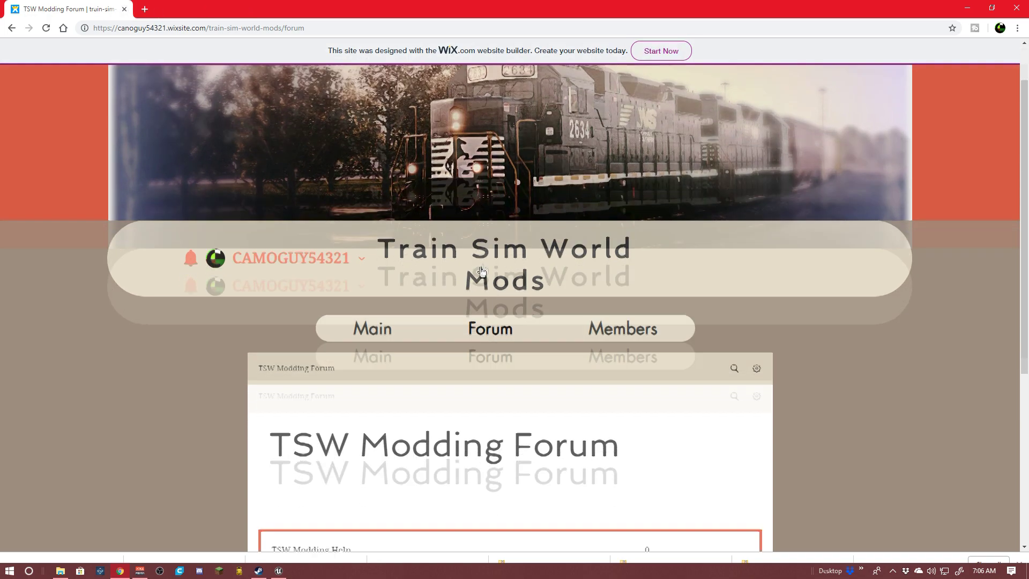
scroll(382, 283, down, 2)
Return to the Main page, look through all mod posts down to the CSX Horn Pack, and close the browser window.
click(383, 282)
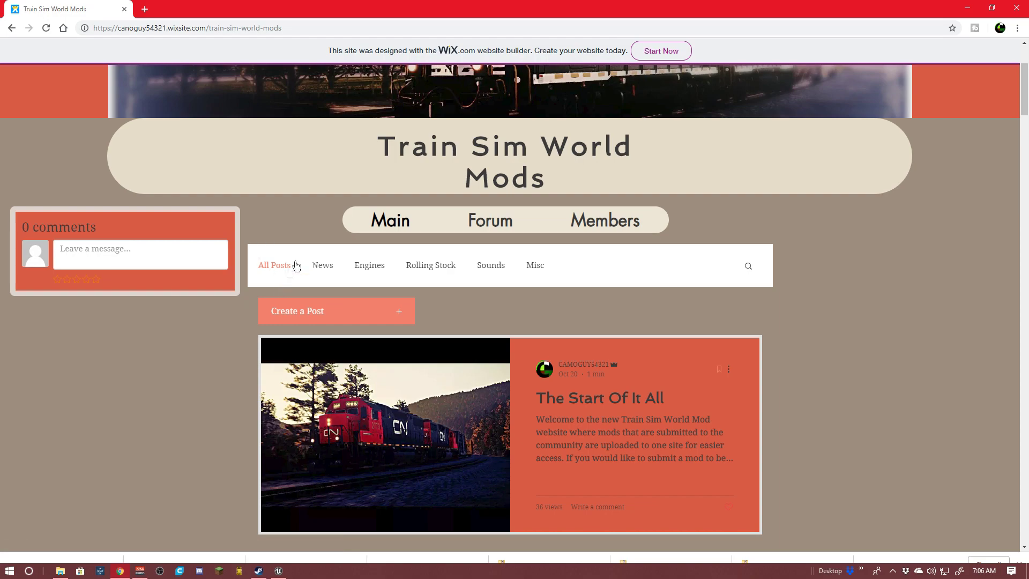
scroll(327, 265, up, 3)
scroll(436, 275, down, 20)
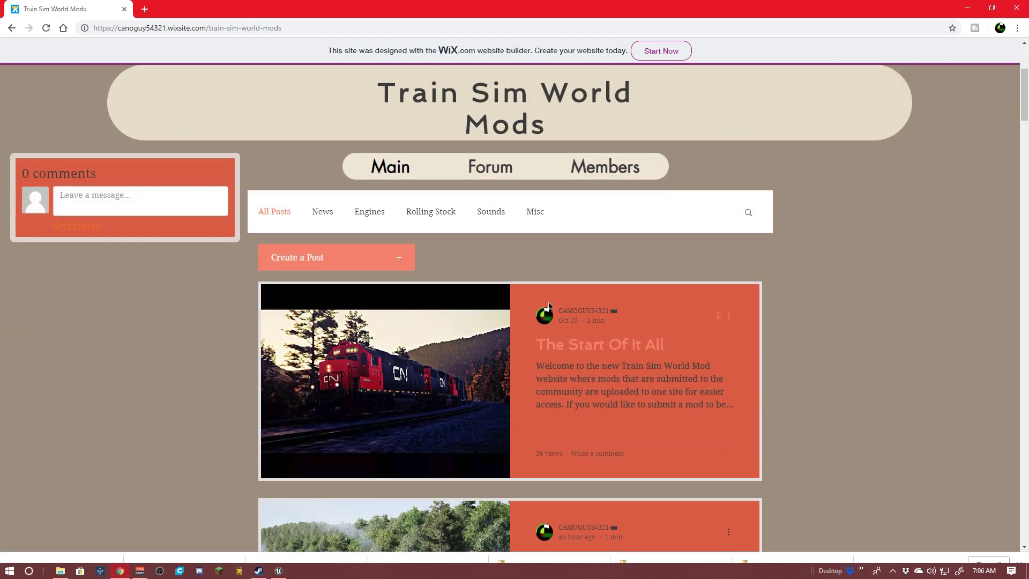
scroll(607, 247, down, 20)
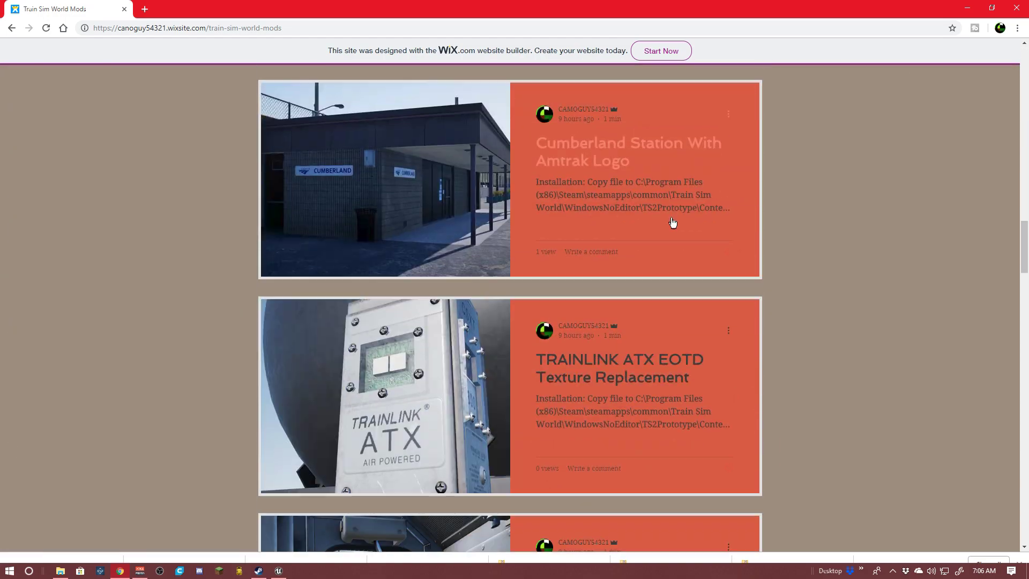
scroll(862, 138, down, 20)
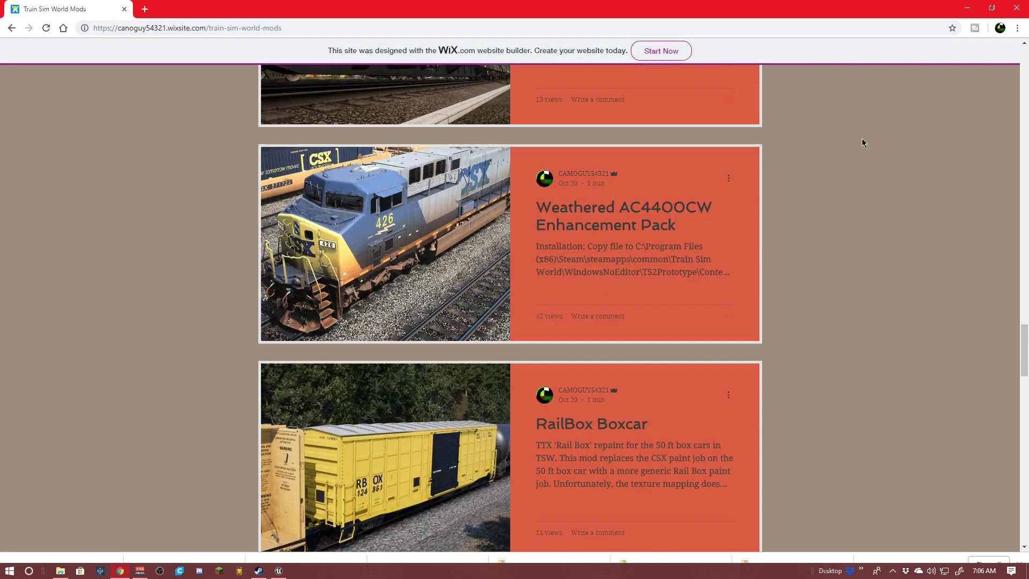
scroll(879, 158, down, 15)
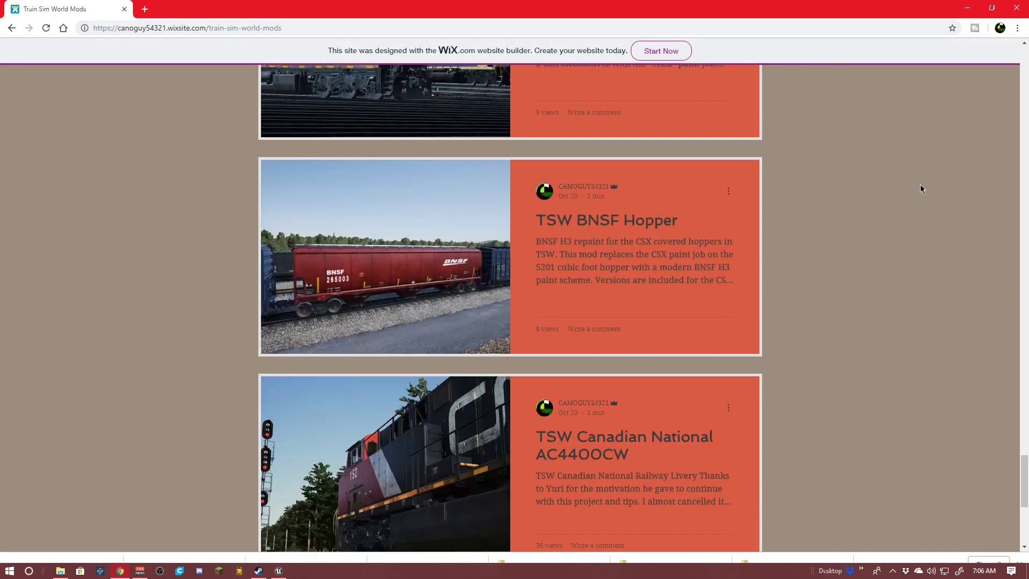
scroll(970, 158, down, 3)
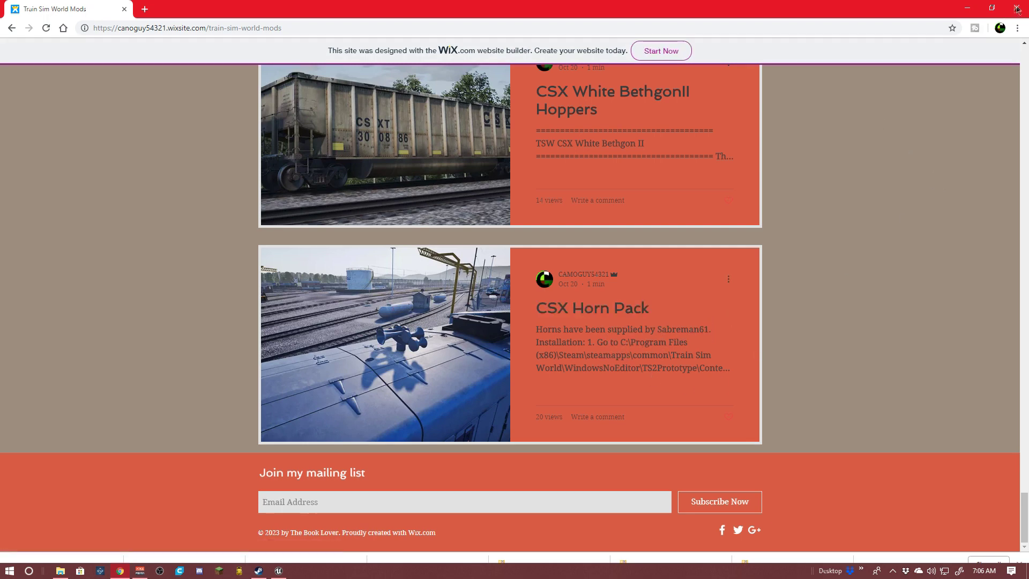
drag(949, 8, 840, 103)
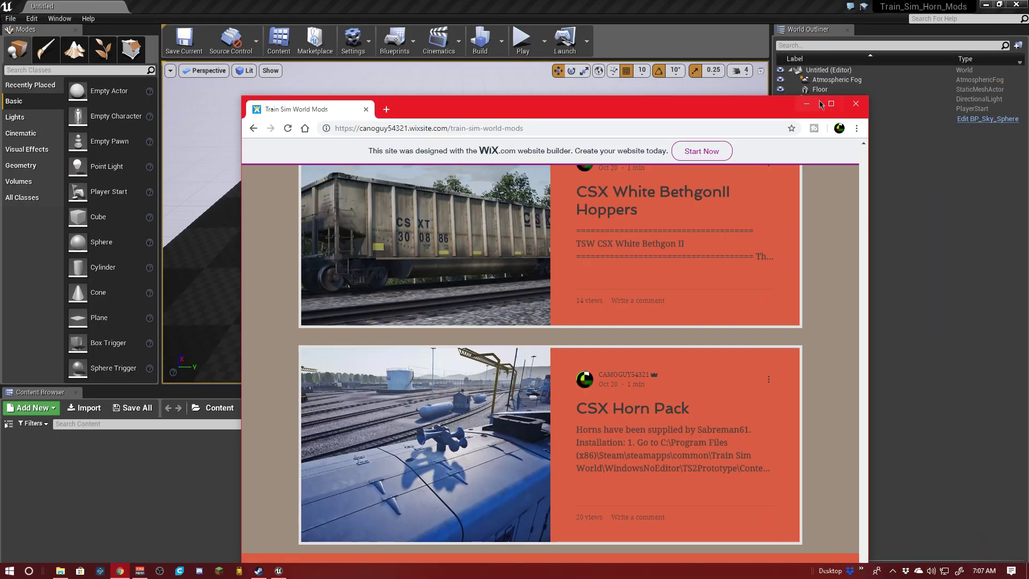
click(854, 104)
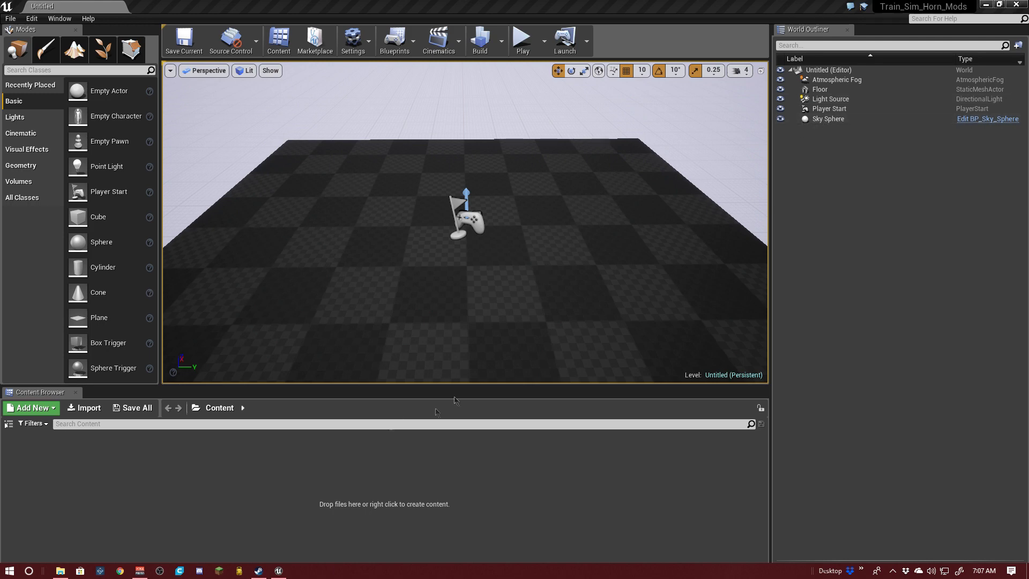
Delete all actors from the level: Atmospheric Fog, Light Source, Floor, Player Start and Sky Sphere, confirming the Light Source deletion despite its reference.
click(820, 70)
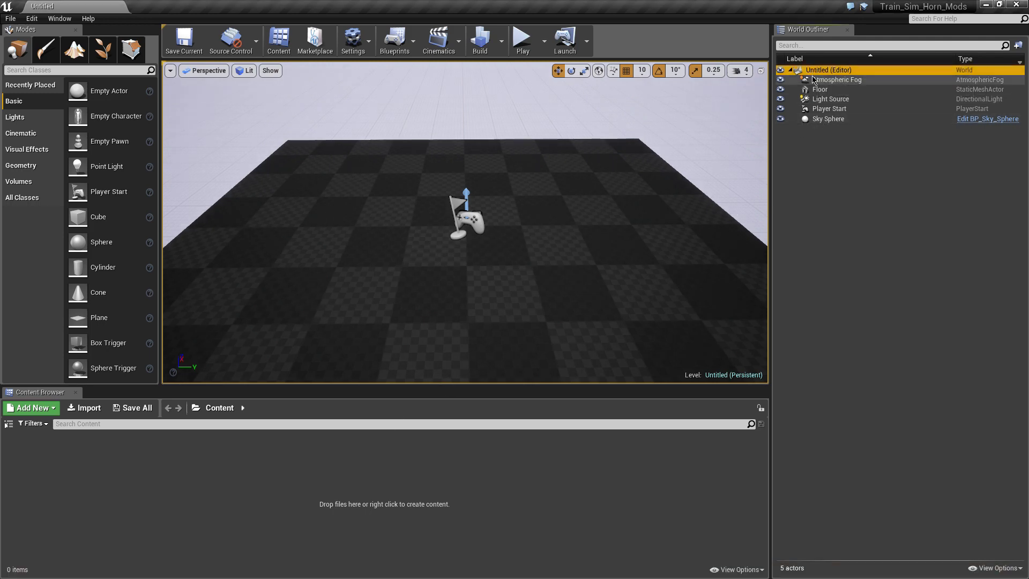
click(813, 79)
key(Delete)
click(820, 89)
key(Delete)
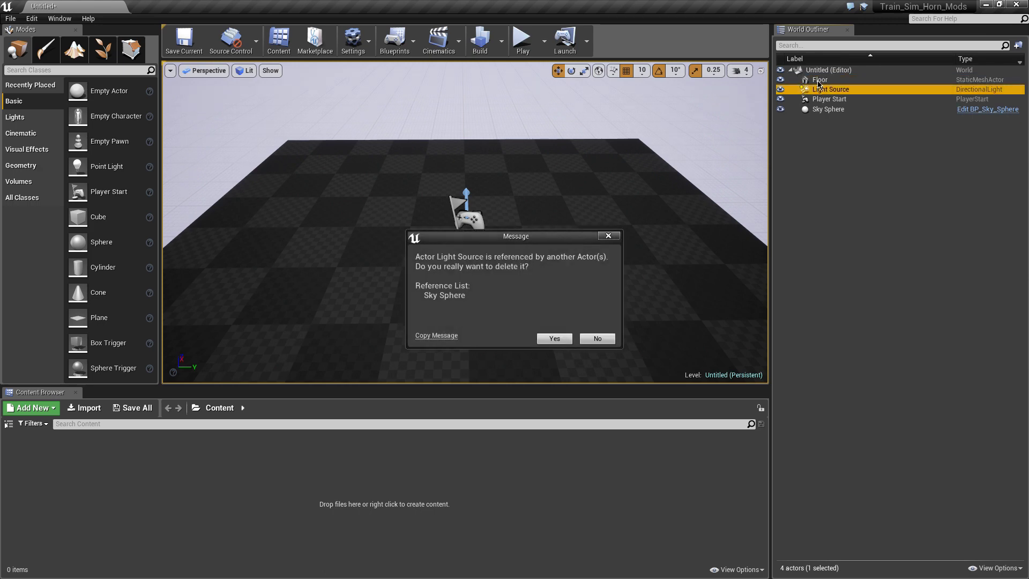
click(555, 338)
right_click(828, 99)
click(825, 80)
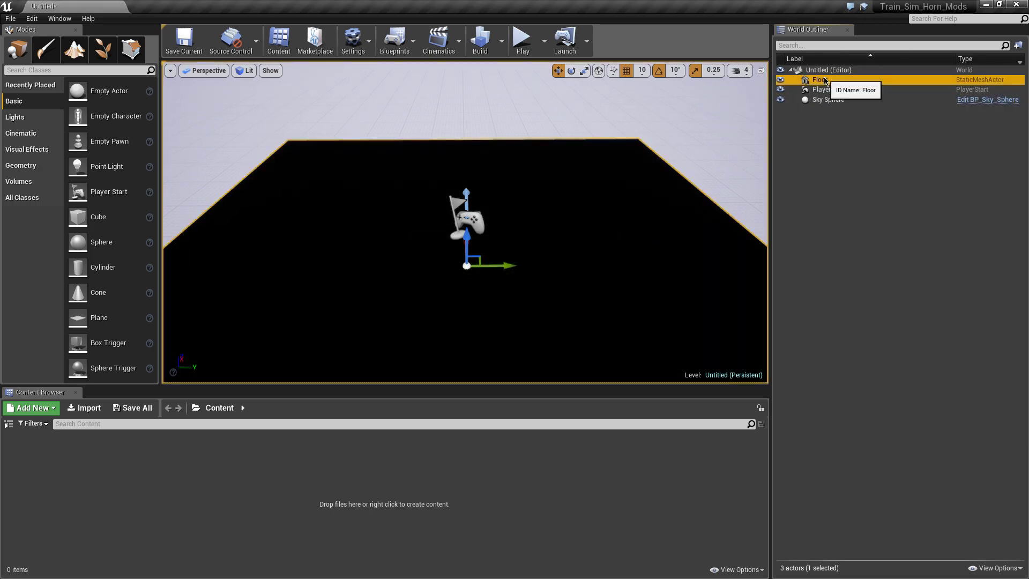
key(Delete)
click(824, 80)
key(Delete)
click(824, 80)
key(Delete)
click(828, 72)
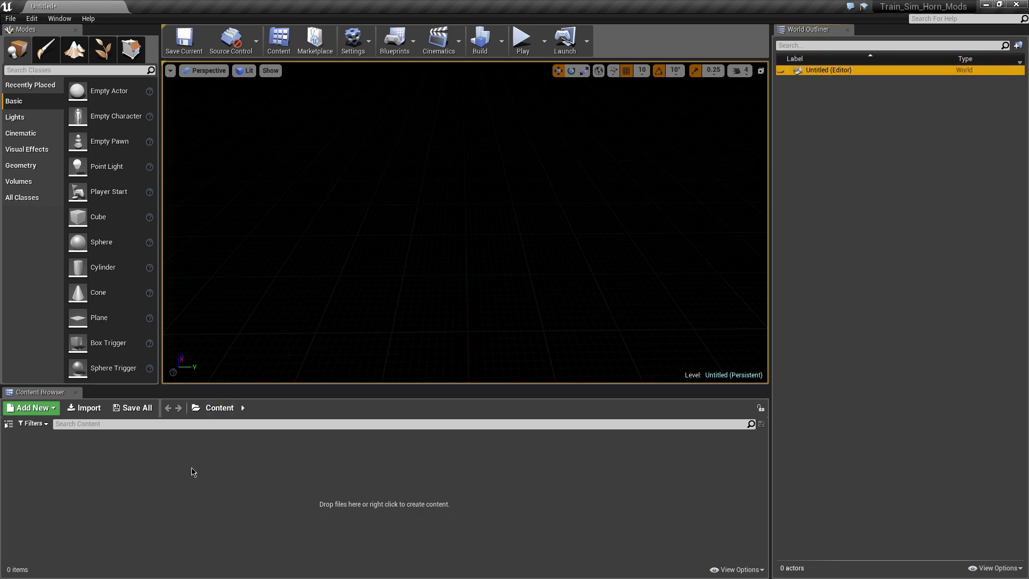
Import the three S_AC4400CW K5LA horn sound files from the desktop into the project's Content folder and maximize the editor again.
drag(450, 7, 653, 57)
drag(127, 106, 296, 181)
drag(264, 149, 503, 376)
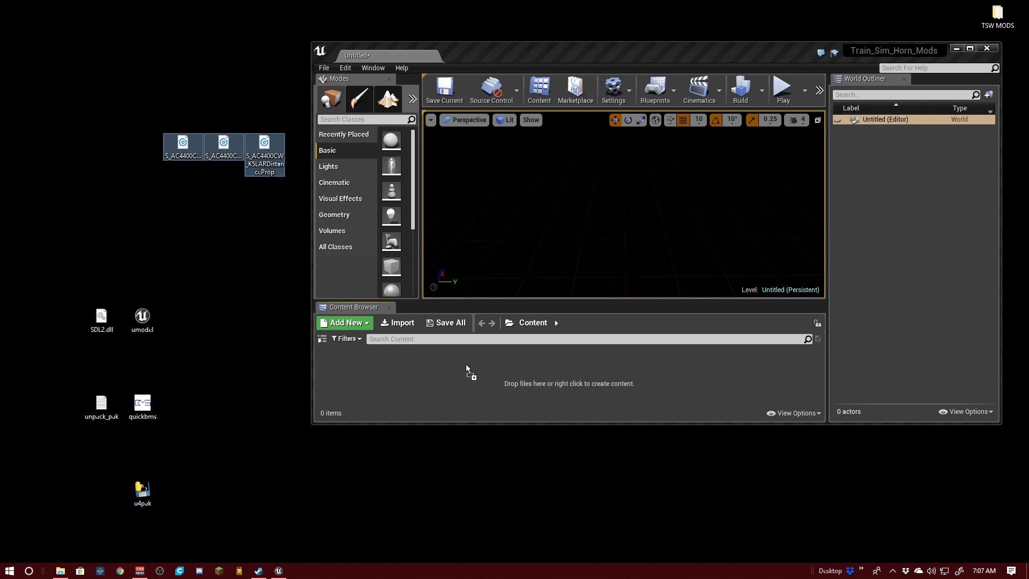
drag(466, 368, 466, 368)
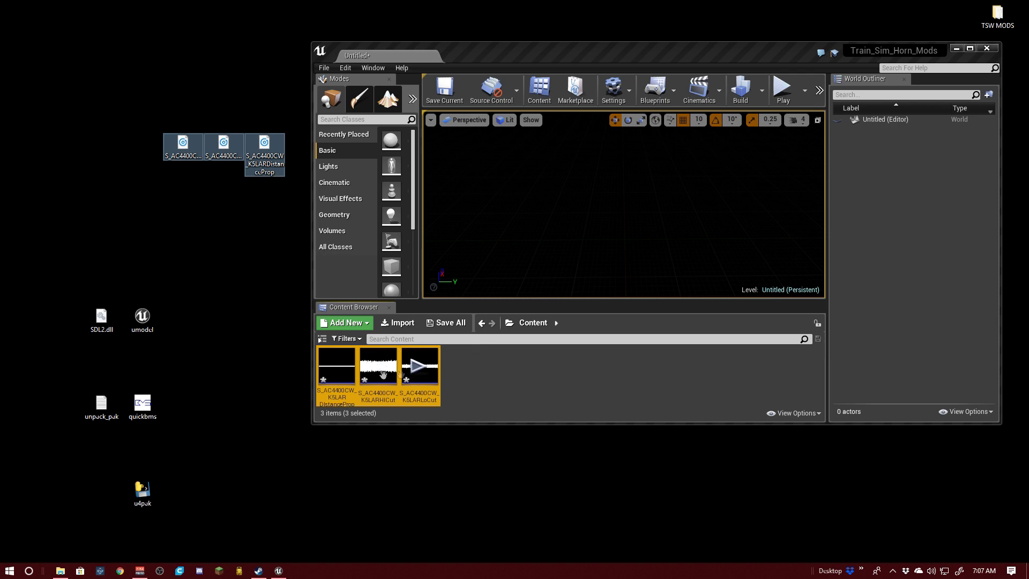
click(504, 377)
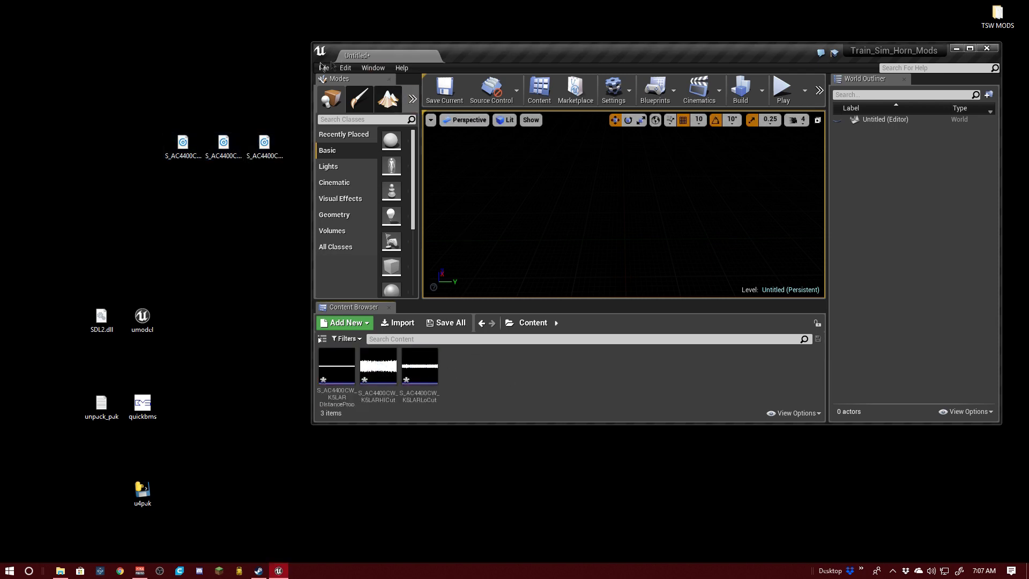
drag(365, 51, 246, 15)
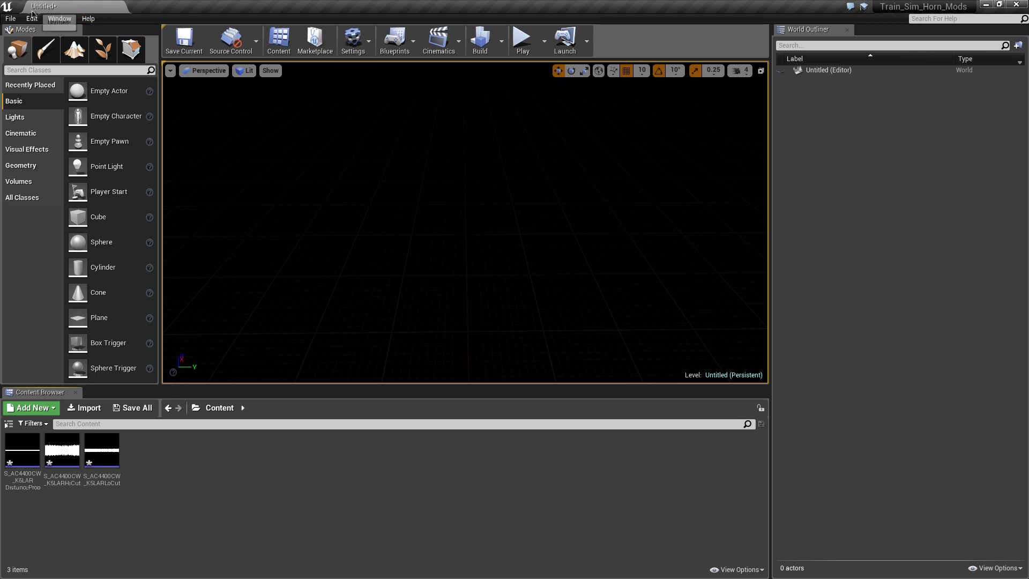
Cook the project's content for Windows.
click(10, 18)
click(60, 218)
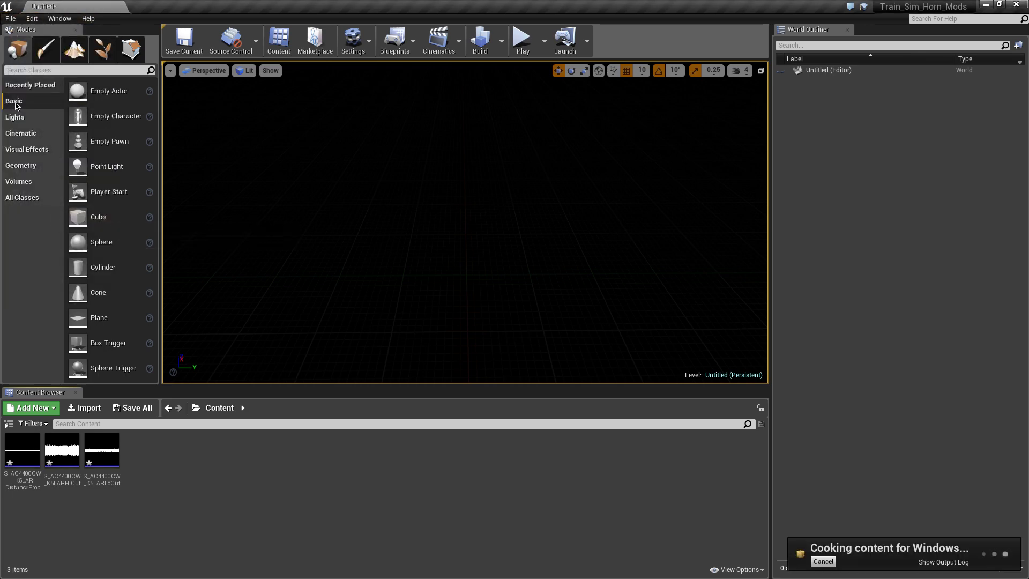
click(12, 19)
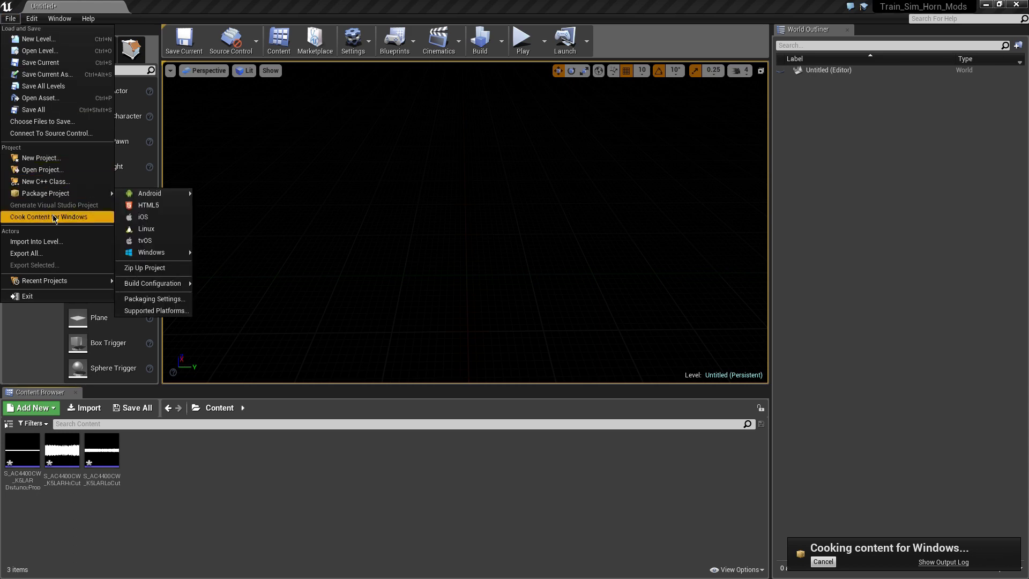
click(467, 491)
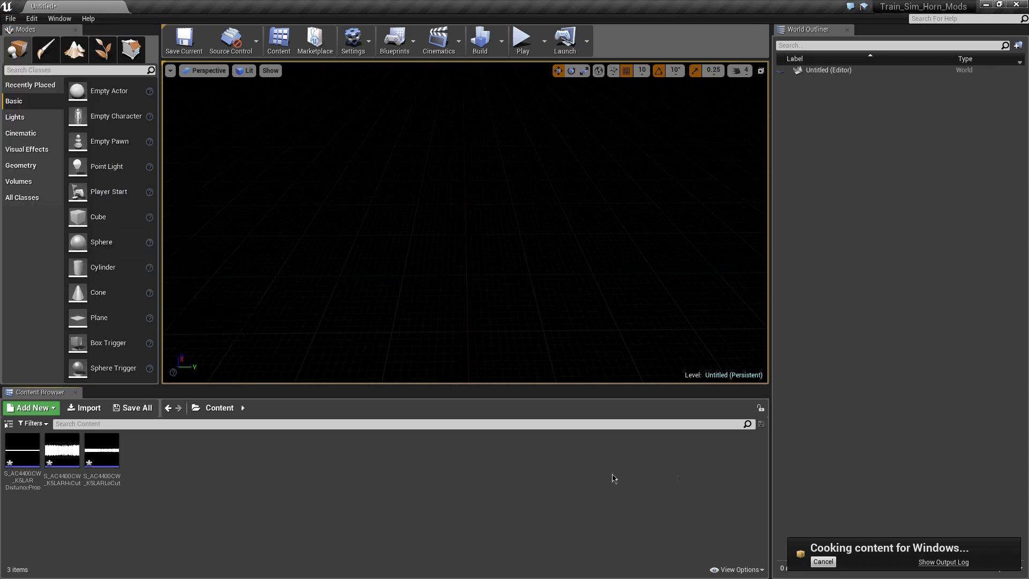
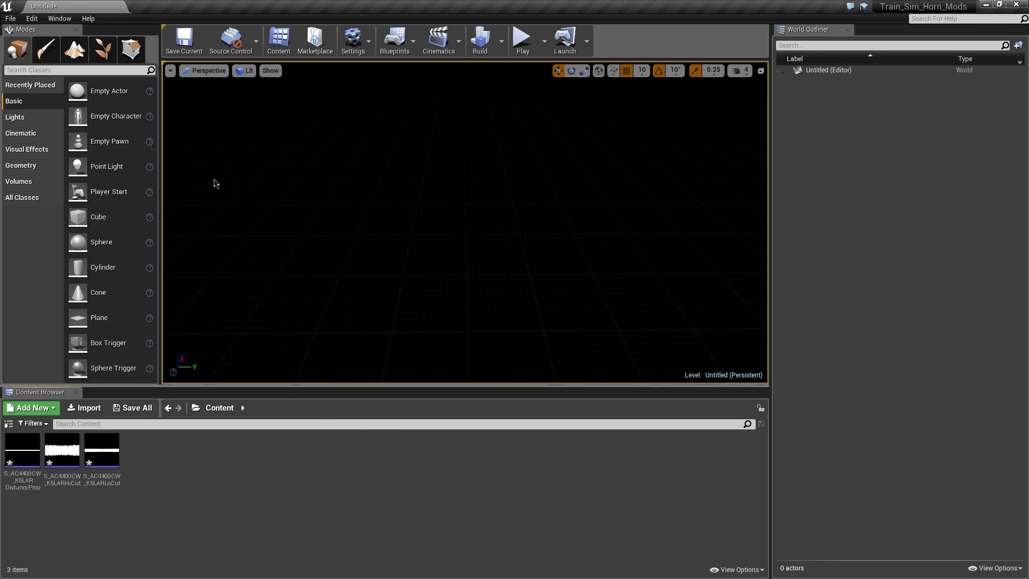
Start packaging the project for Windows (64-bit) and save the level as TSW in the Content folder.
click(12, 20)
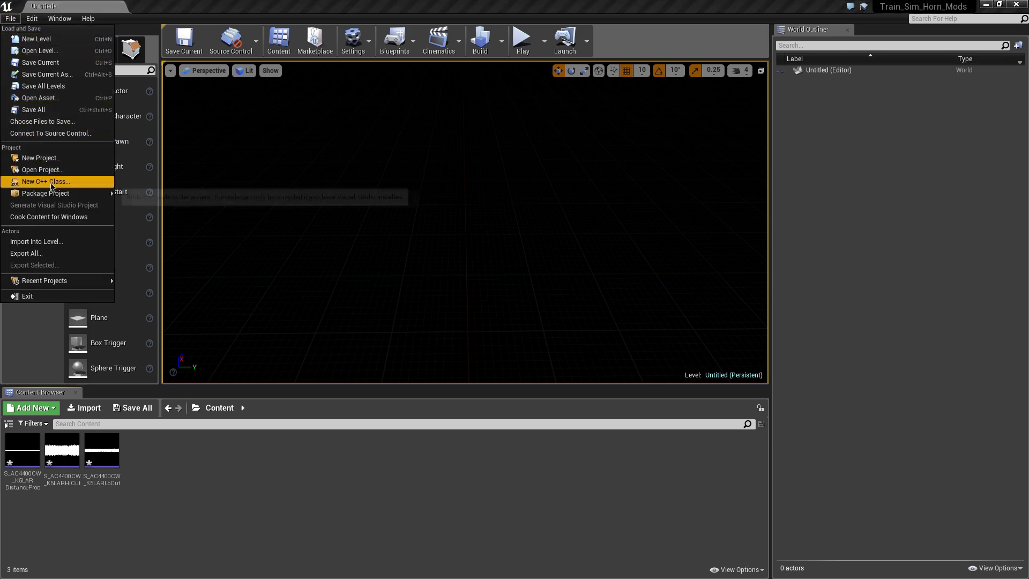
mouse_move(92, 197)
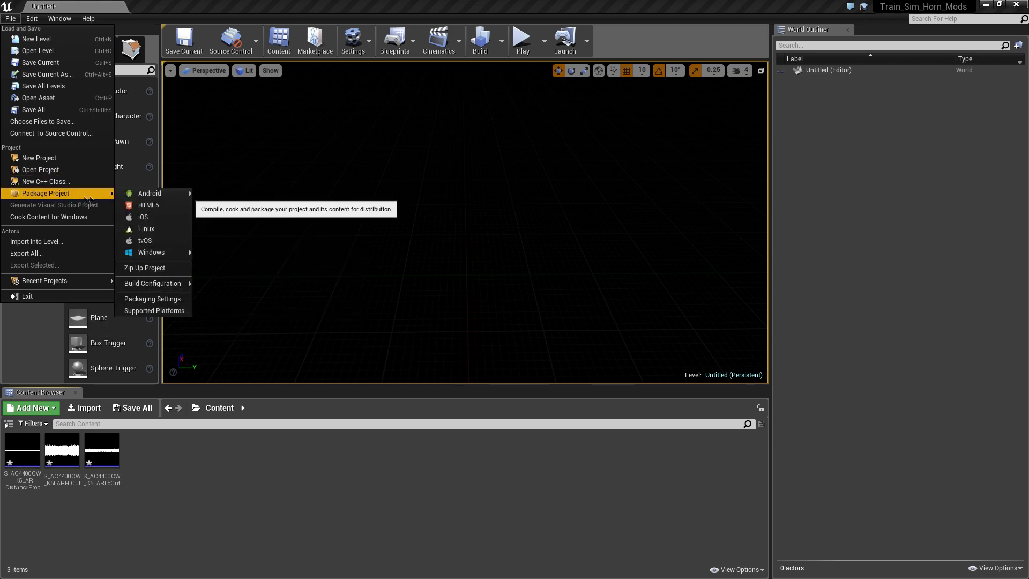
mouse_move(159, 254)
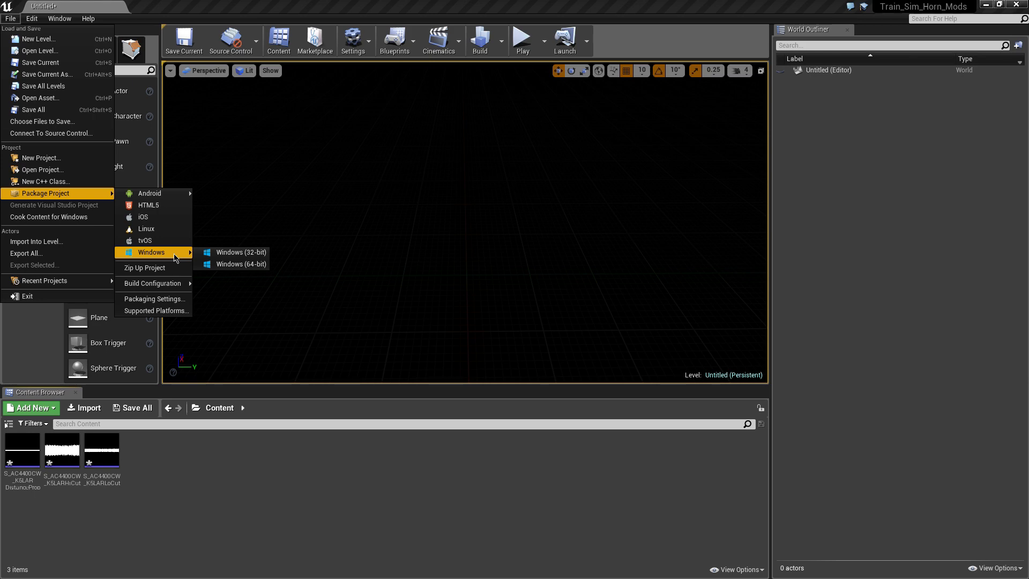
click(236, 264)
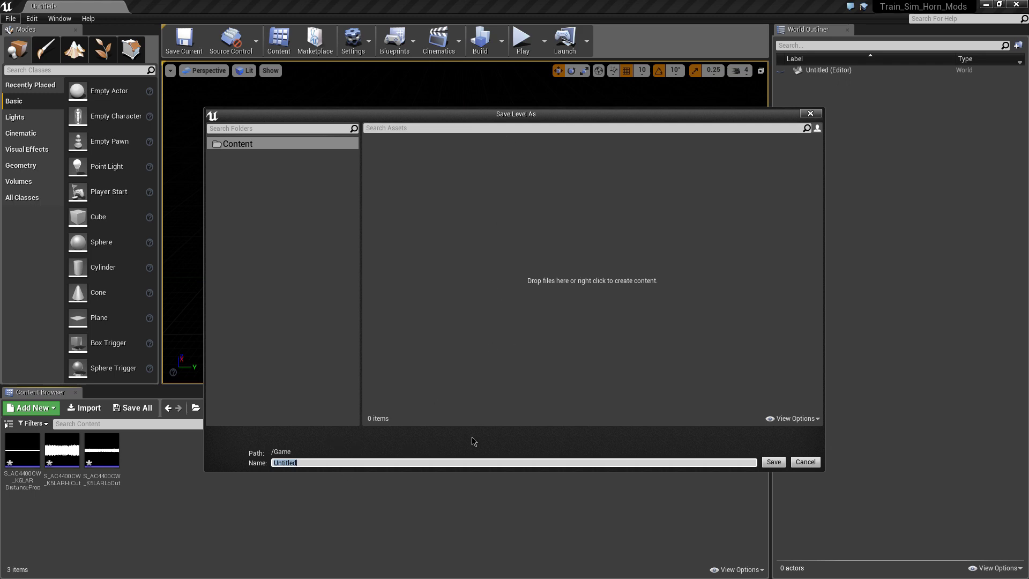
key(BackSpace)
text(TSW)
click(774, 461)
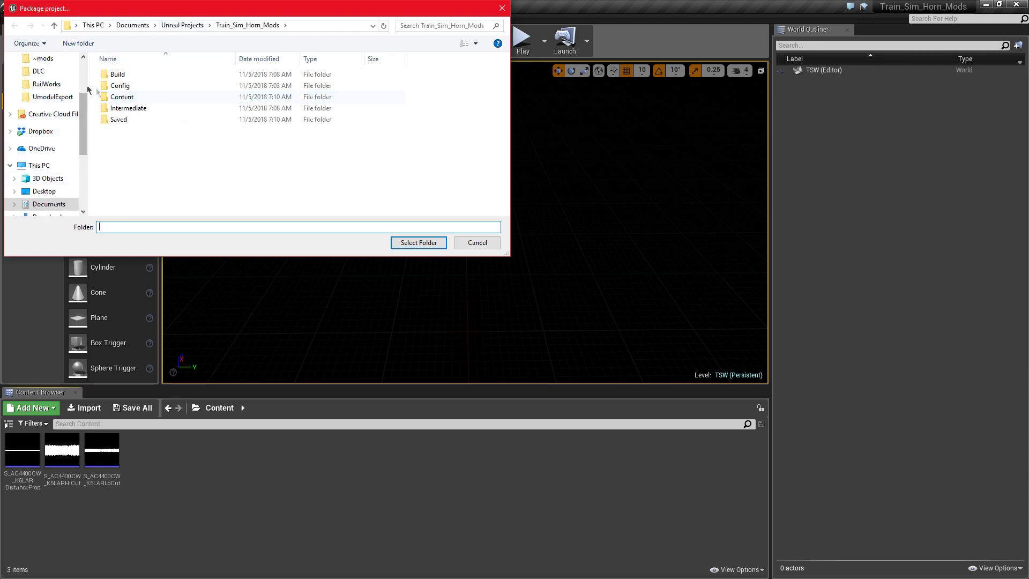
Choose the Desktop as the output folder for the packaged project.
drag(153, 12, 422, 129)
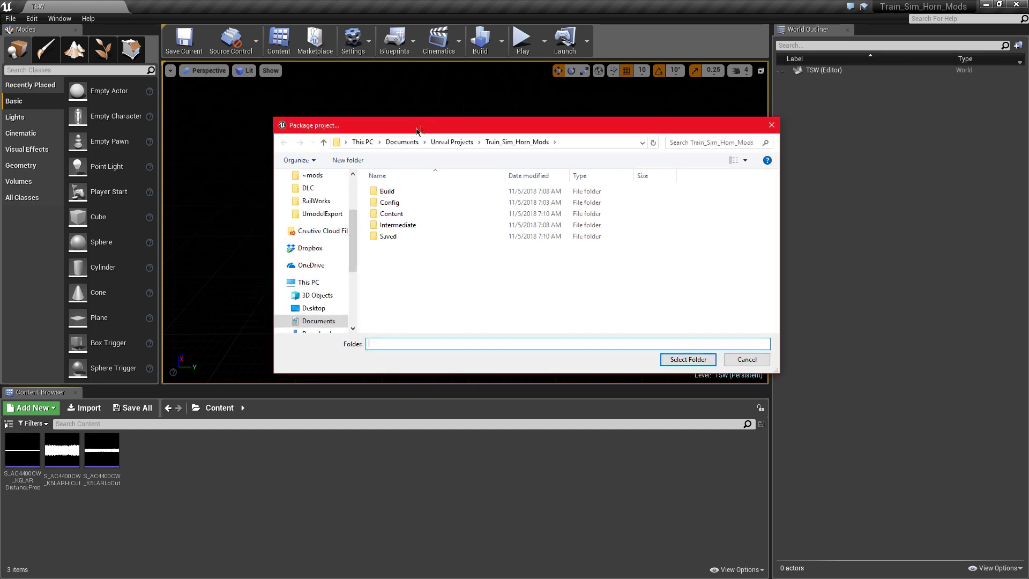
scroll(332, 216, up, 3)
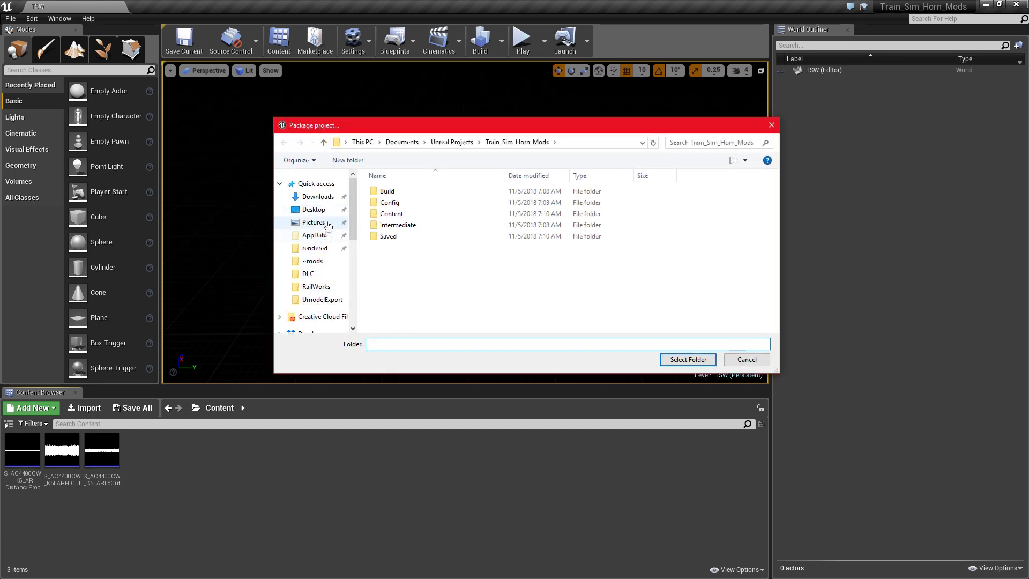
click(321, 211)
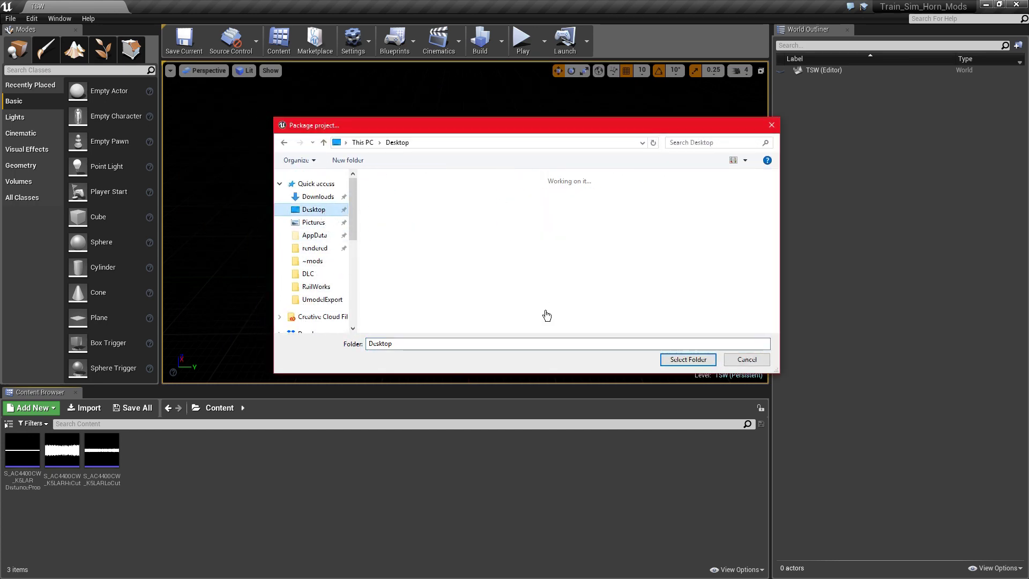
click(689, 359)
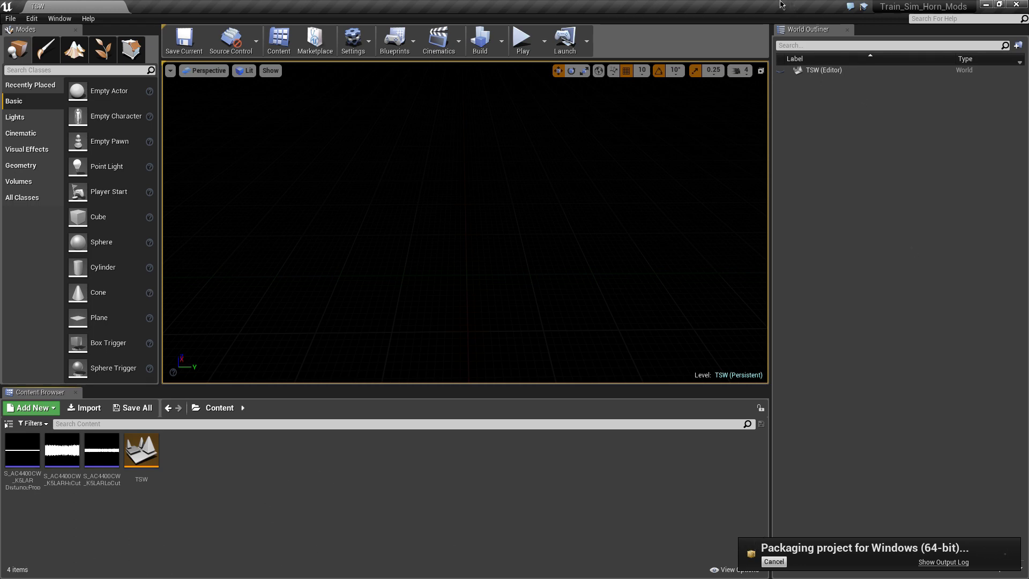
Move the packaged WindowsNoEditor folder to a free spot near the tool files on the desktop and close the Unreal editor.
drag(780, 4, 718, 119)
drag(160, 129, 840, 533)
click(608, 531)
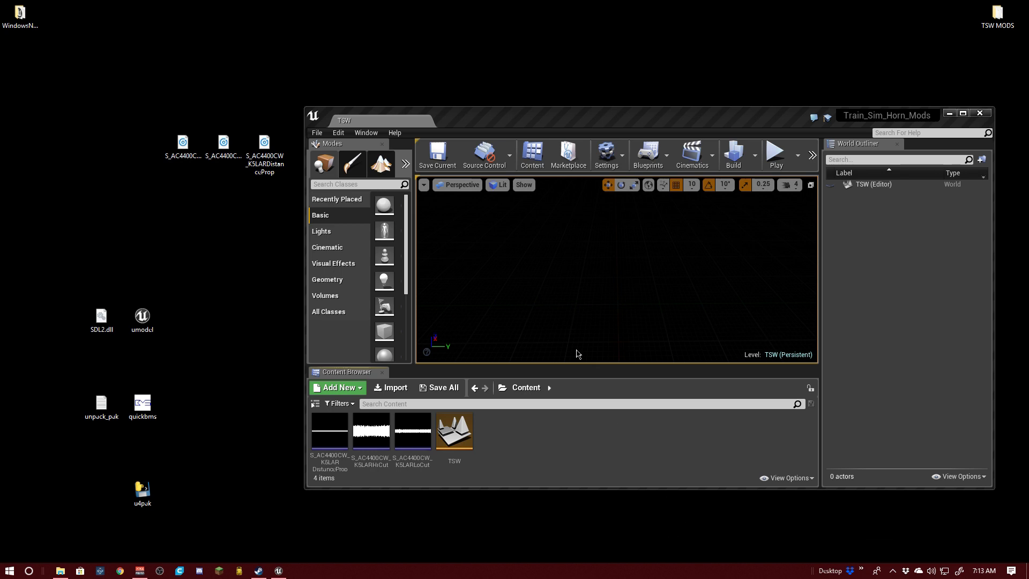
drag(13, 21, 237, 285)
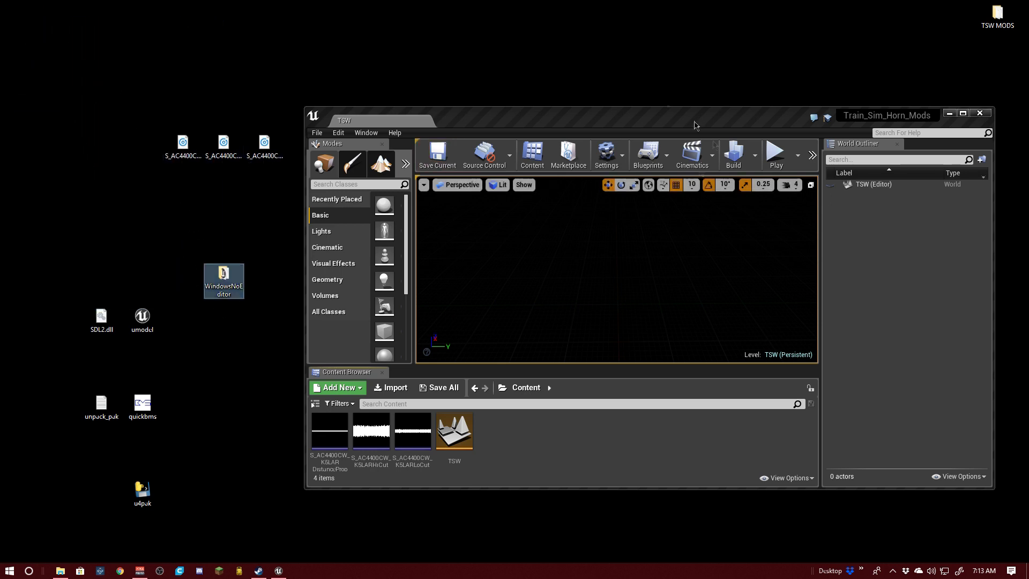
click(989, 116)
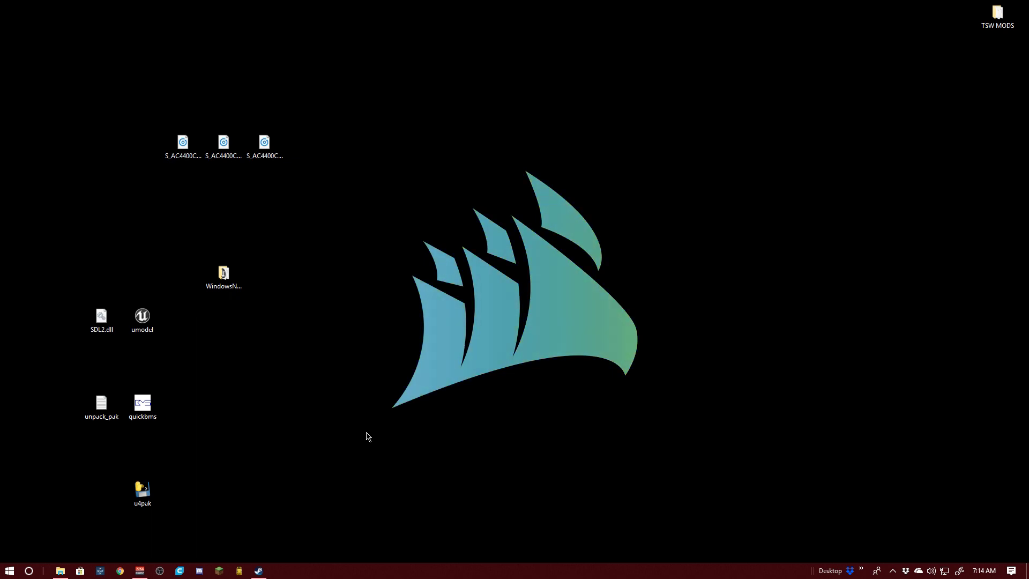
Open the Paks folder inside WindowsNoEditor > Train_Sim_Horn_Mods > Content in File Explorer.
click(219, 285)
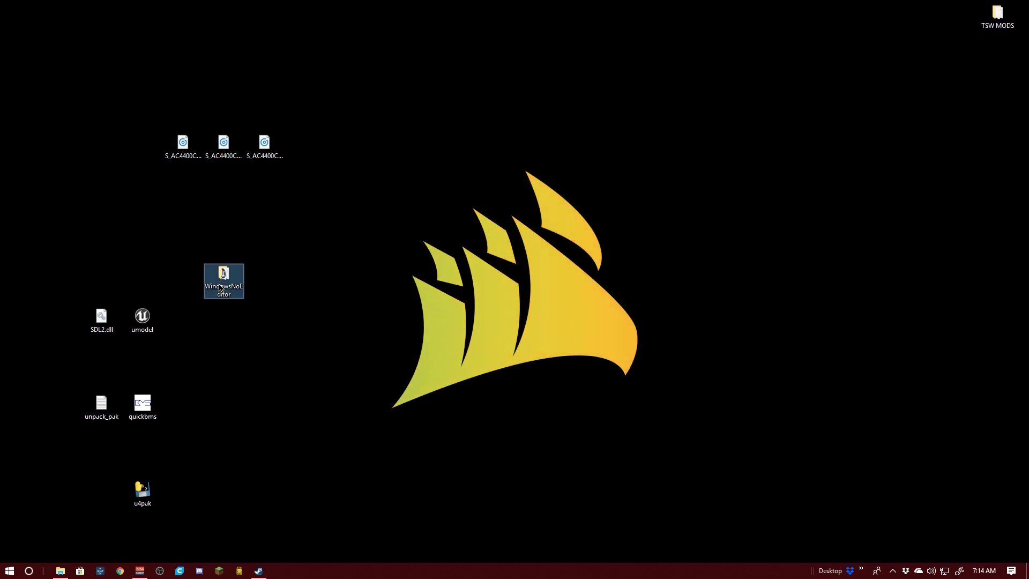
double_click(220, 287)
drag(317, 14, 670, 125)
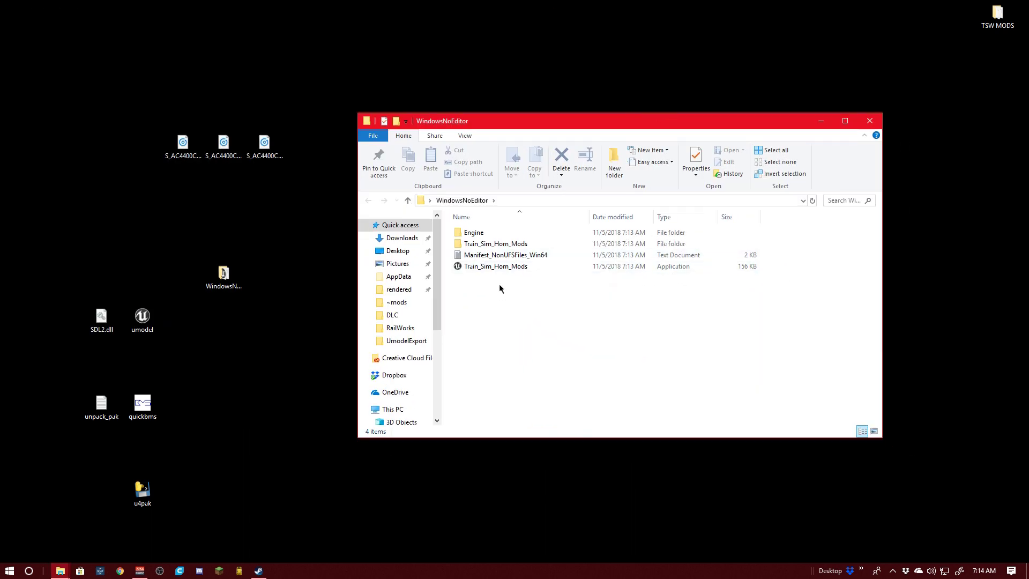
double_click(476, 244)
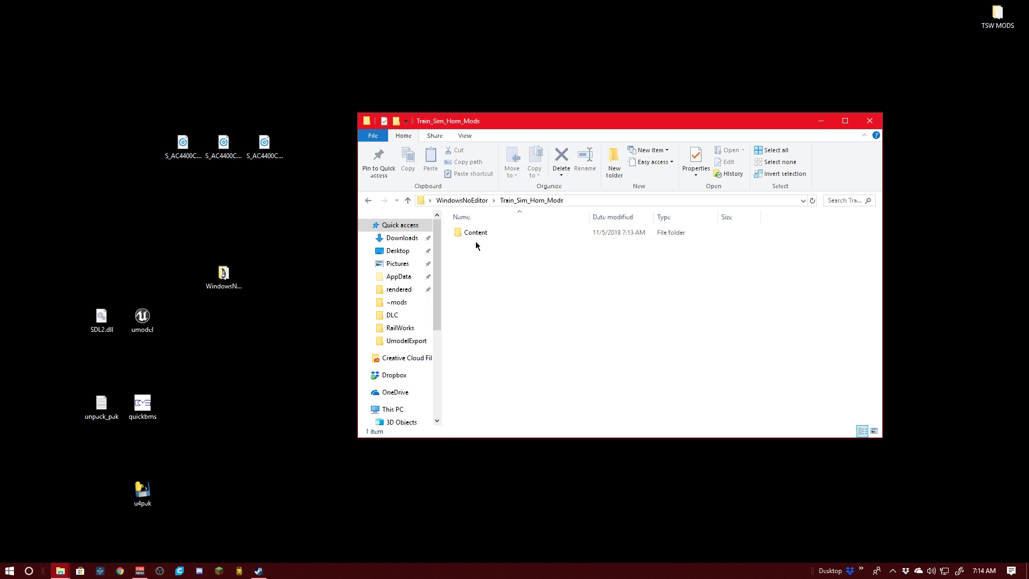
double_click(505, 235)
double_click(504, 235)
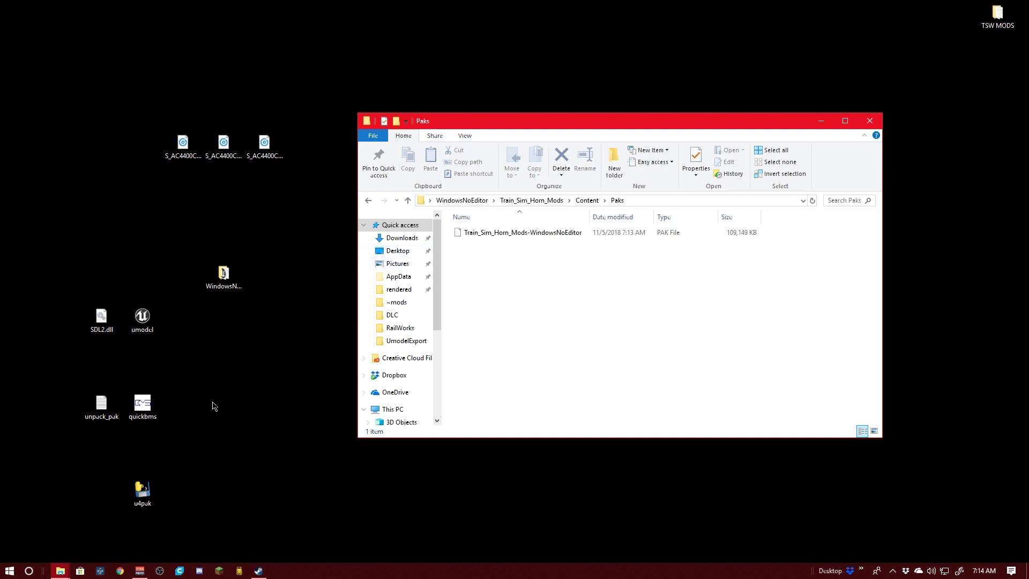
Move unpack_pak and quickbms from the desktop into the Paks folder.
click(199, 394)
click(101, 406)
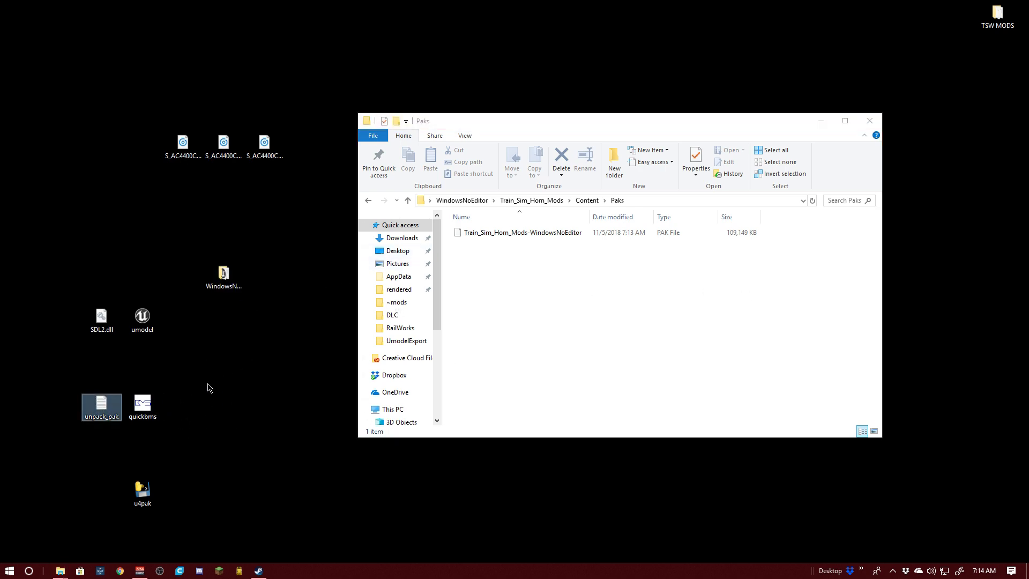
drag(198, 405, 494, 312)
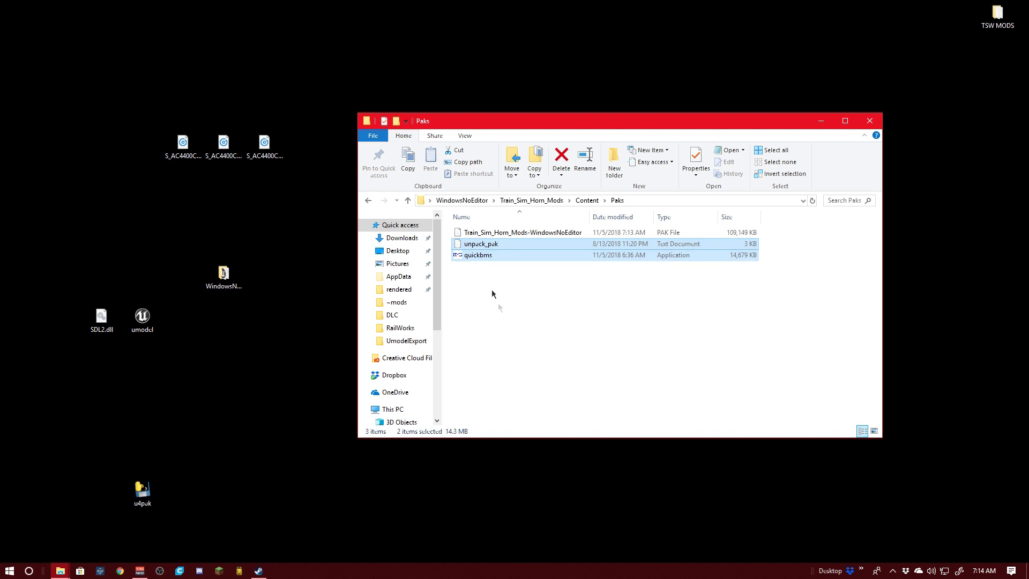
click(495, 293)
Run quickbms with the unpack_pak script to extract Train_Sim_Horn_Mods-WindowsNoEditor into the Paks folder.
double_click(477, 255)
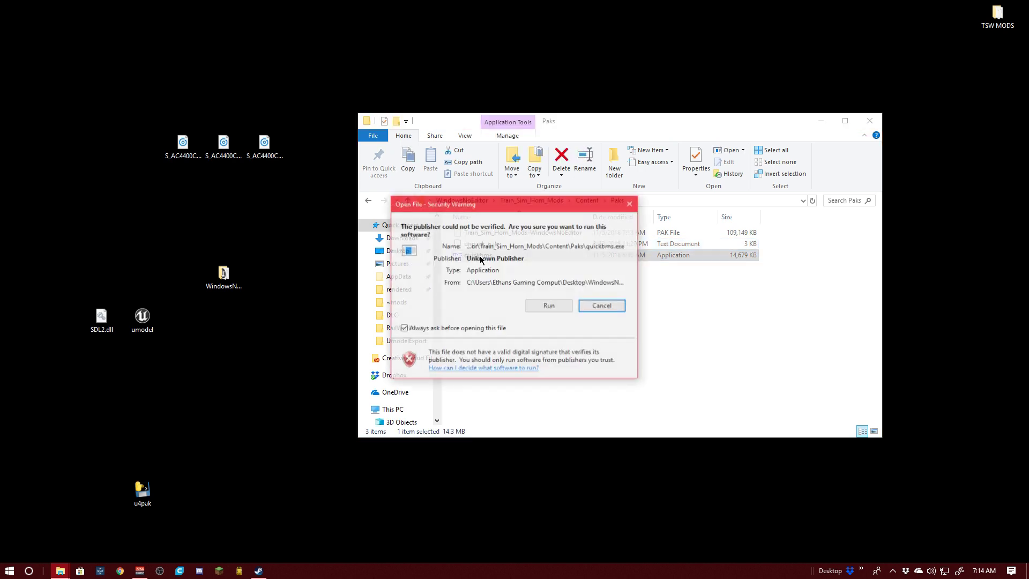
click(553, 305)
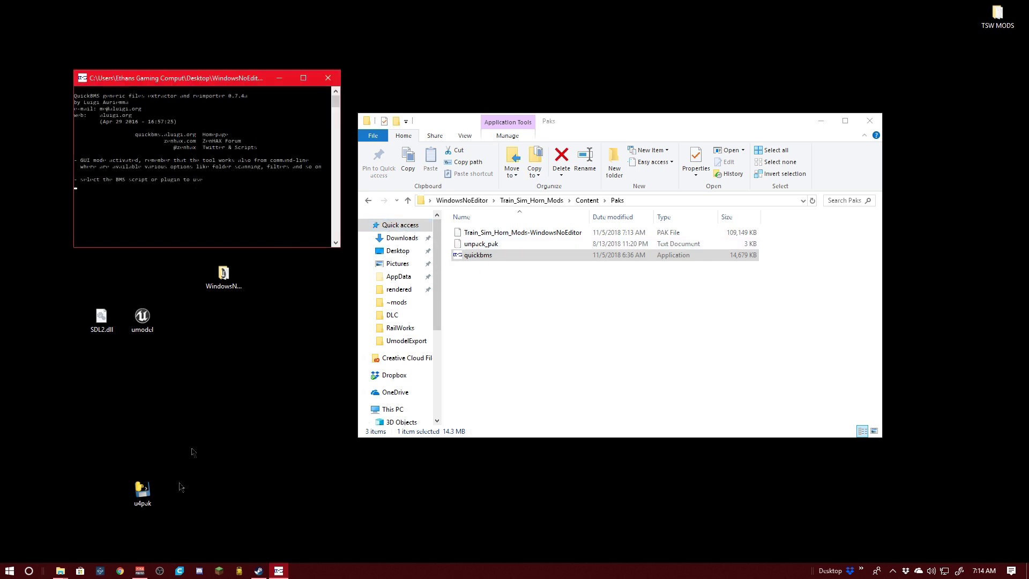
drag(446, 212, 353, 137)
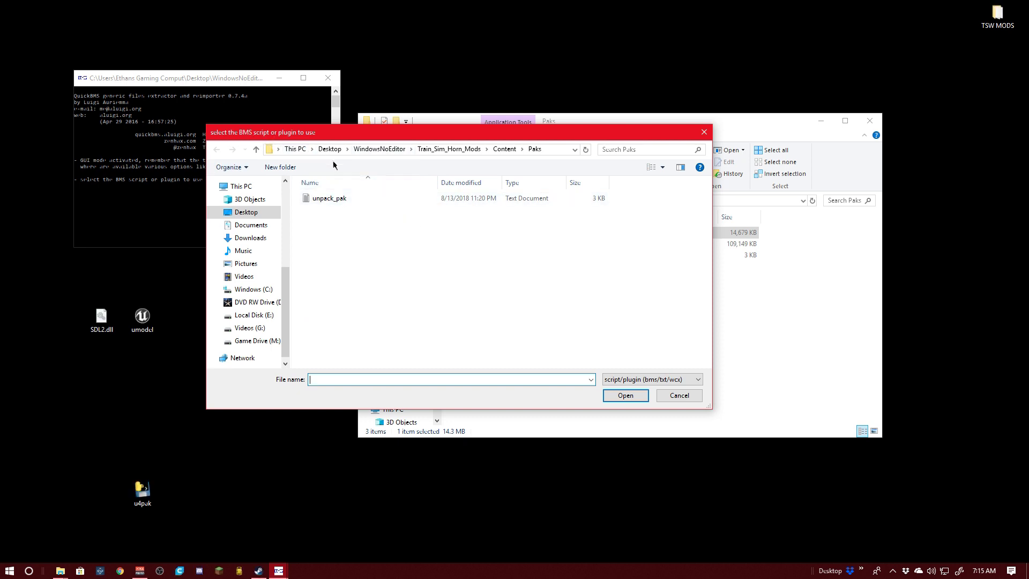
double_click(336, 199)
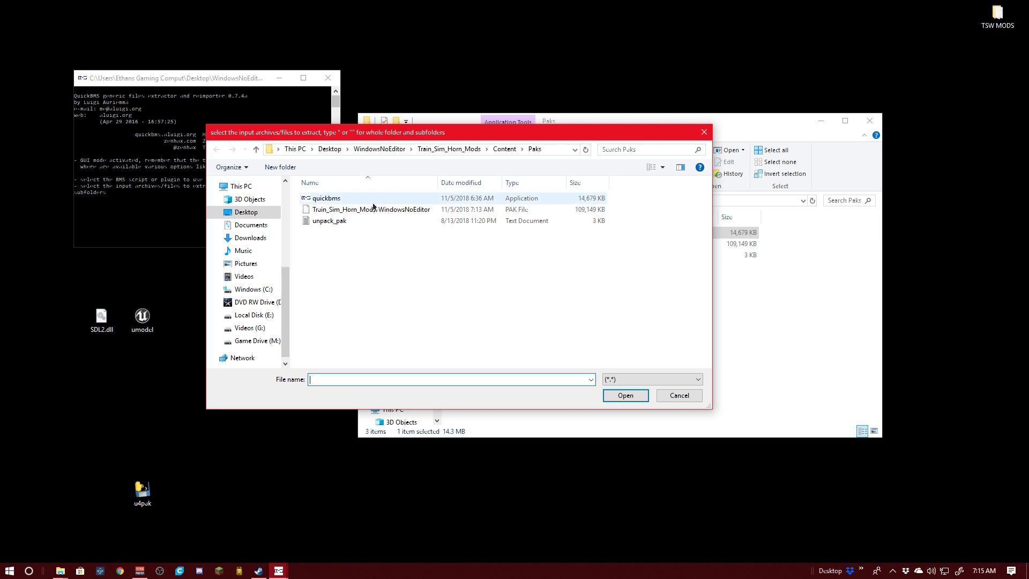
double_click(364, 210)
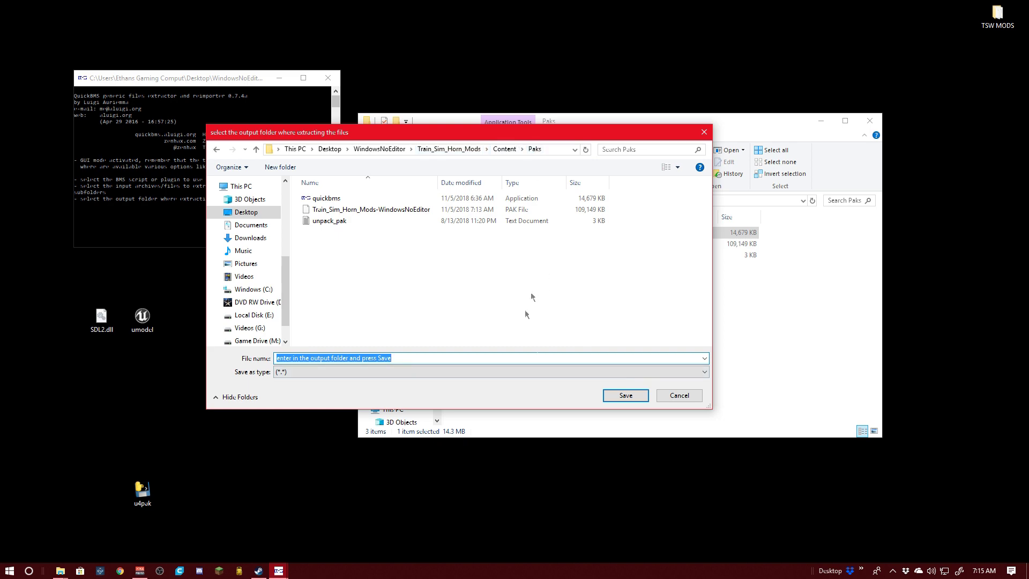
click(626, 395)
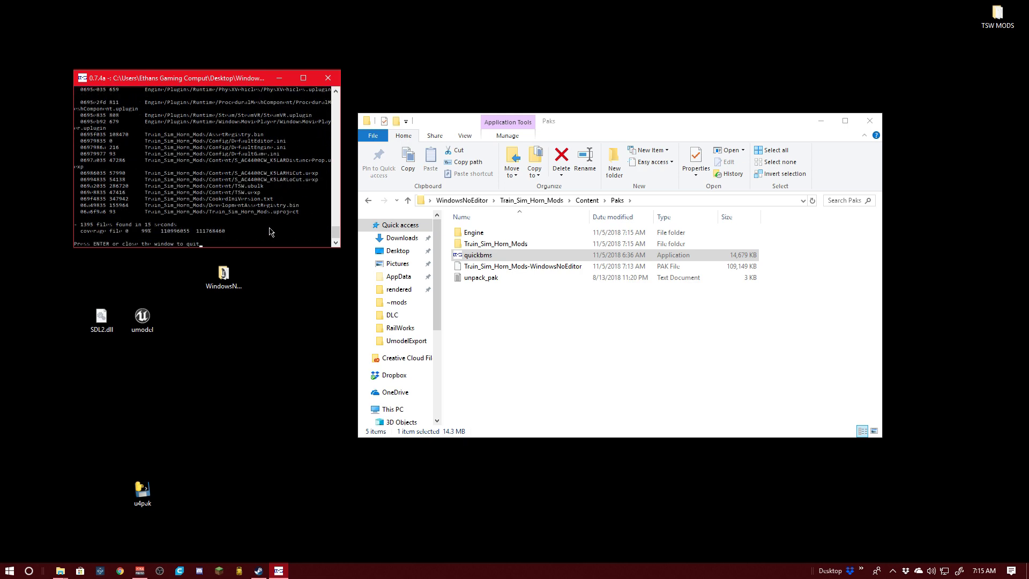
key(Return)
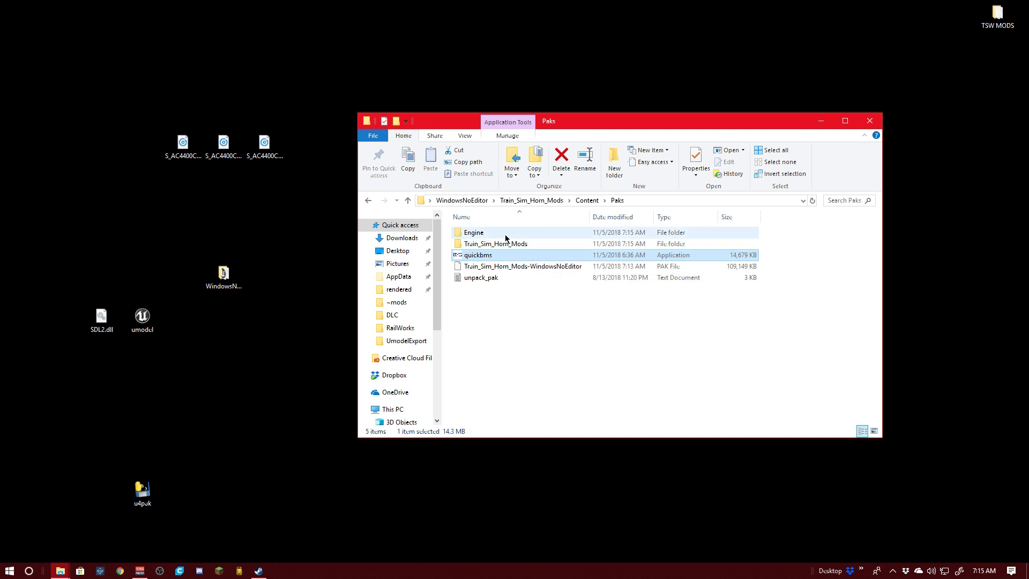
Move the six S_AC4400CW_K5LAR uasset and uexp files from the extracted Train_Sim_Horn_Mods Content folder to the desktop.
double_click(505, 246)
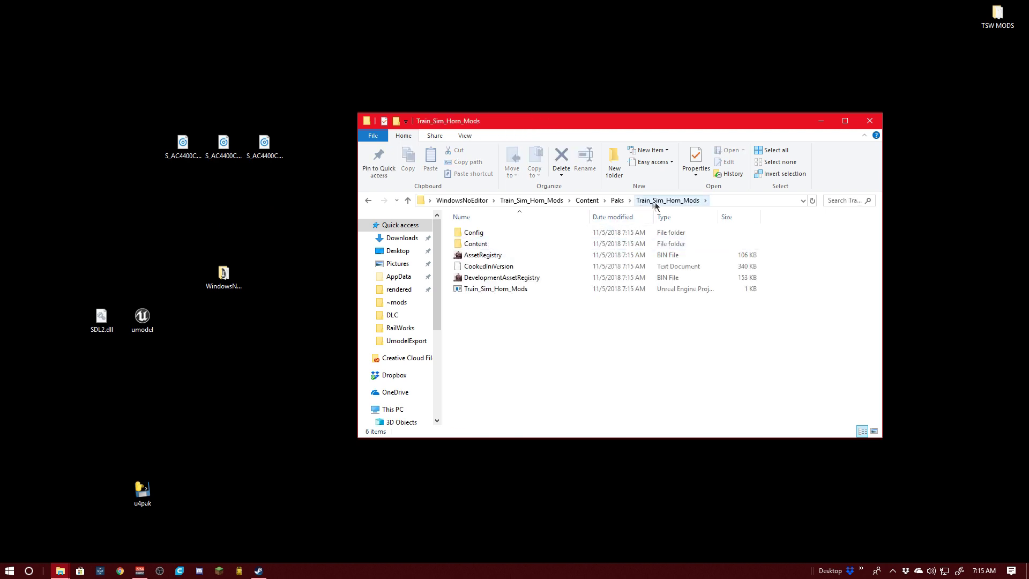
double_click(475, 245)
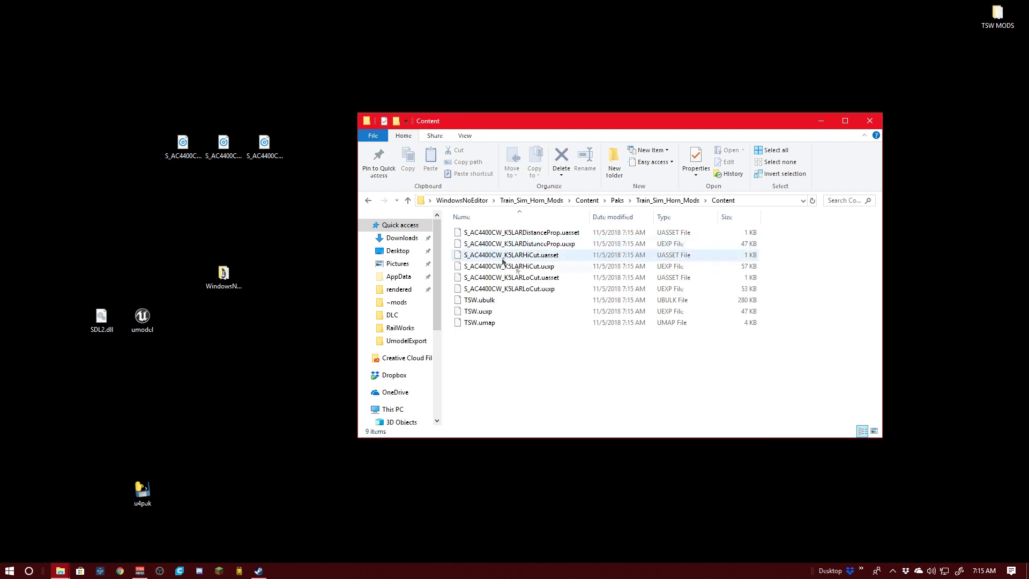
drag(445, 296, 551, 224)
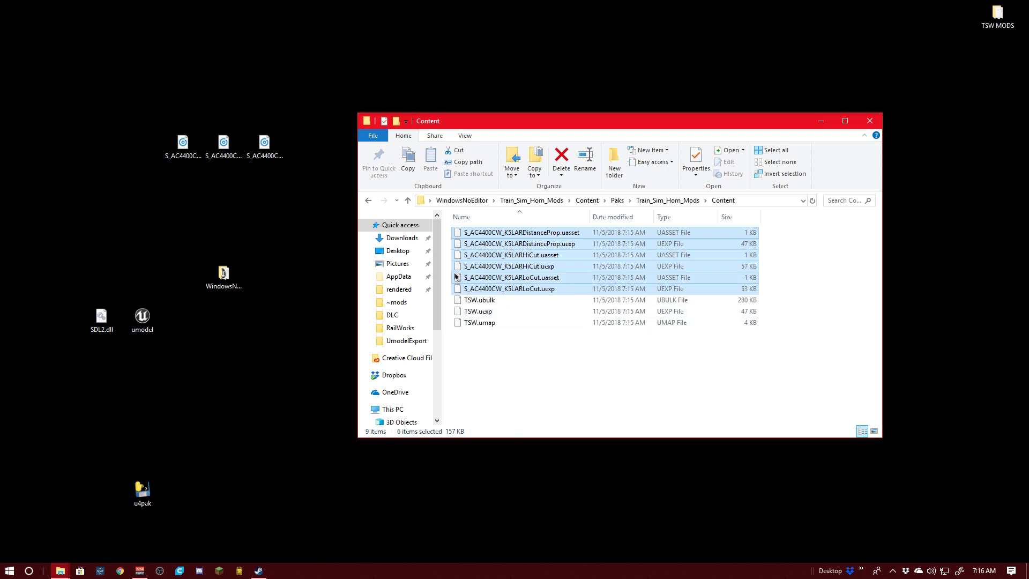
drag(452, 292, 307, 112)
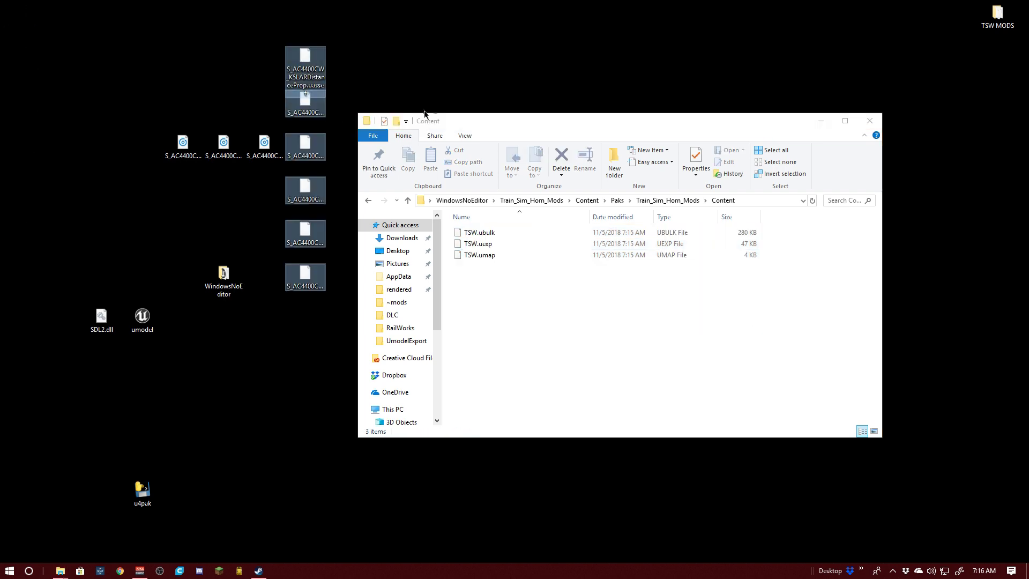
Move quickbms and unpack_pak from the Paks folder back to their place on the desktop.
click(408, 200)
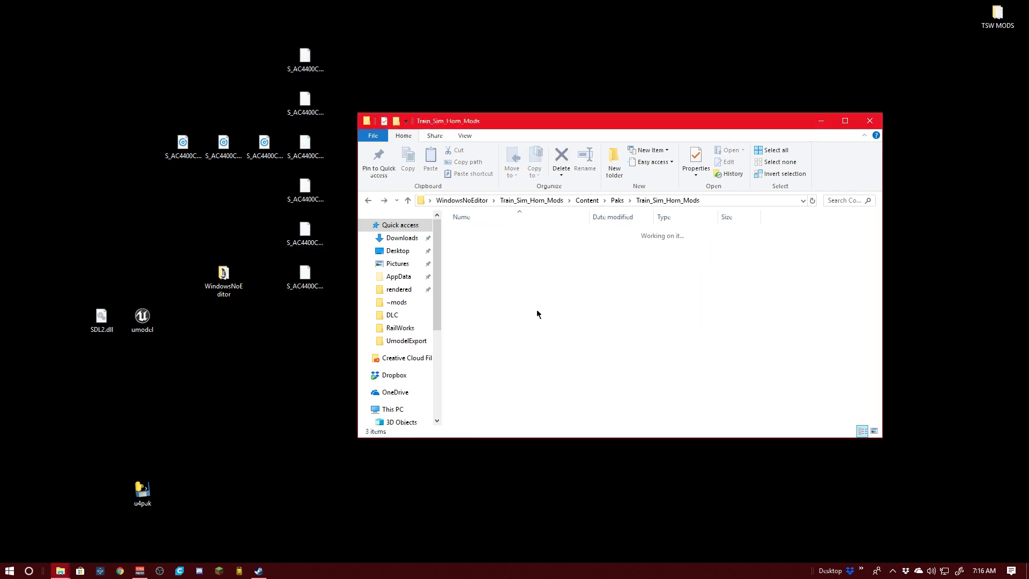
key(alt+Up)
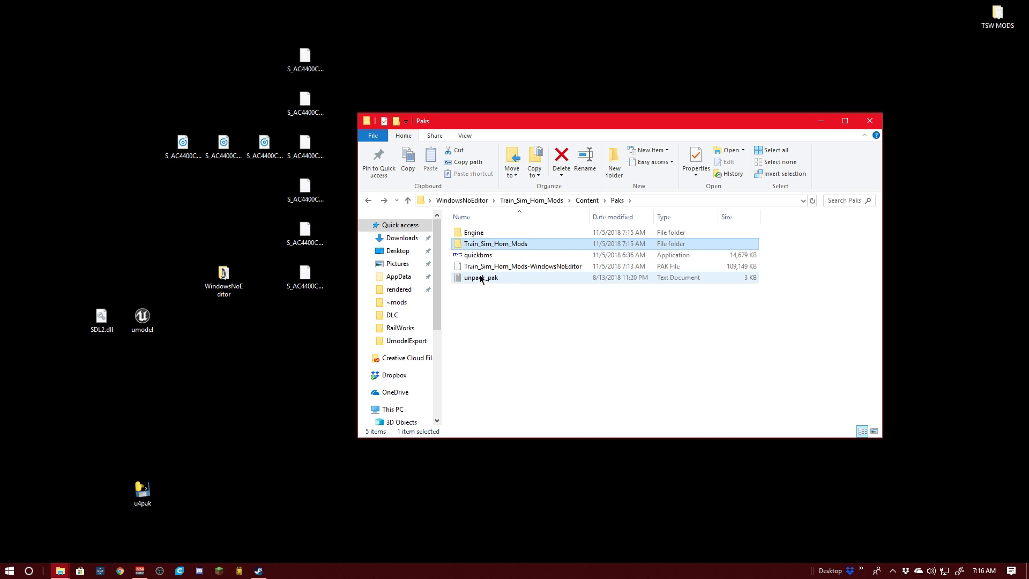
click(485, 278)
ctrl+click(476, 256)
drag(476, 256, 115, 402)
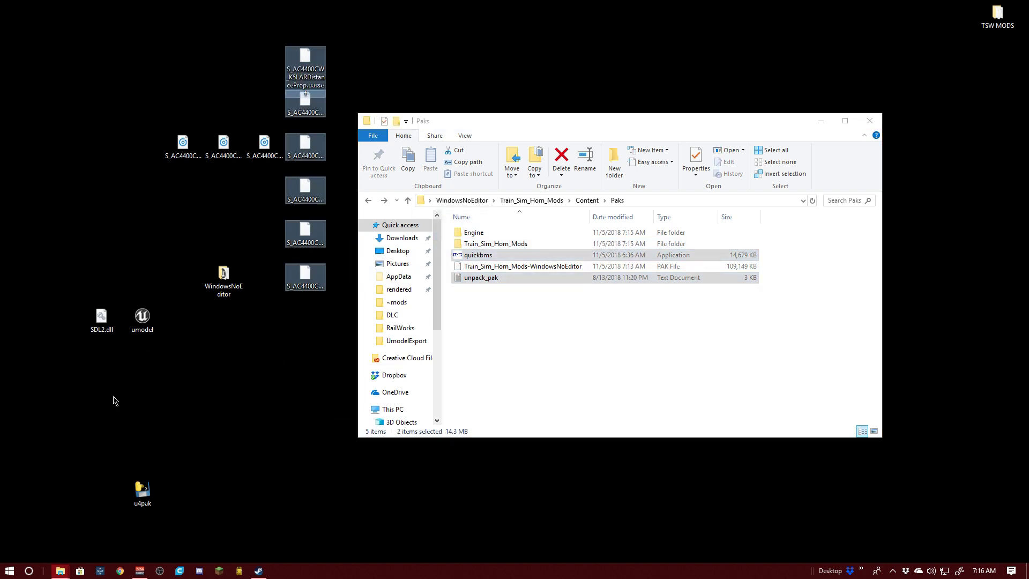
click(119, 358)
drag(119, 358, 160, 402)
click(456, 189)
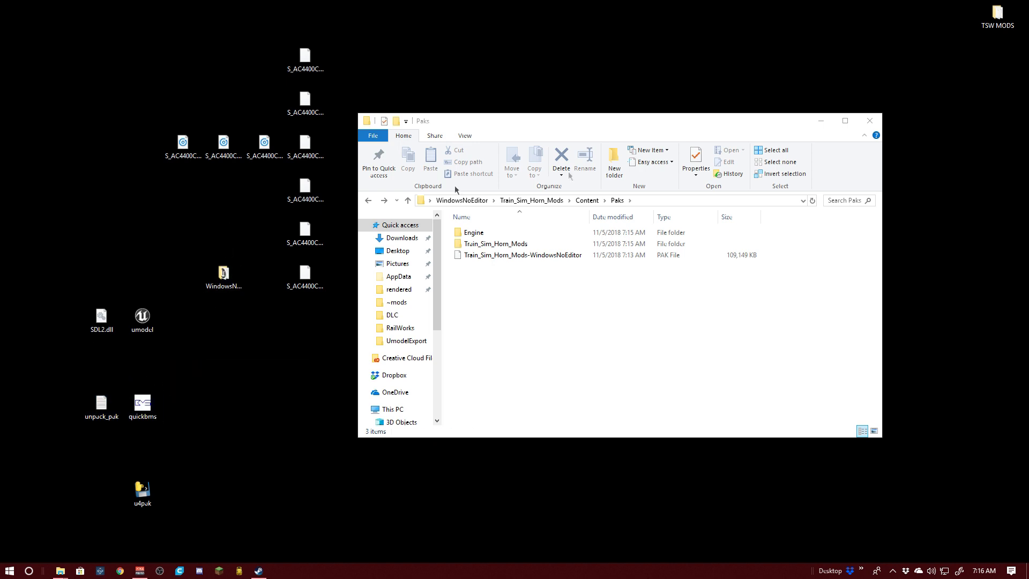
Delete the WindowsNoEditor folder from the desktop and set the three original horn sound files apart from the cooked files.
click(869, 121)
click(223, 276)
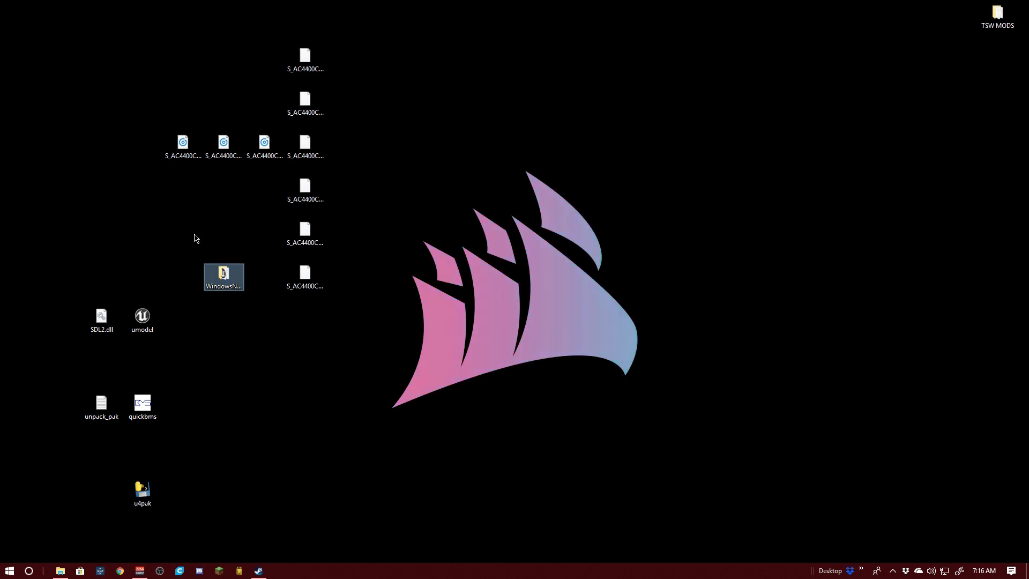
key(Delete)
drag(259, 190, 106, 86)
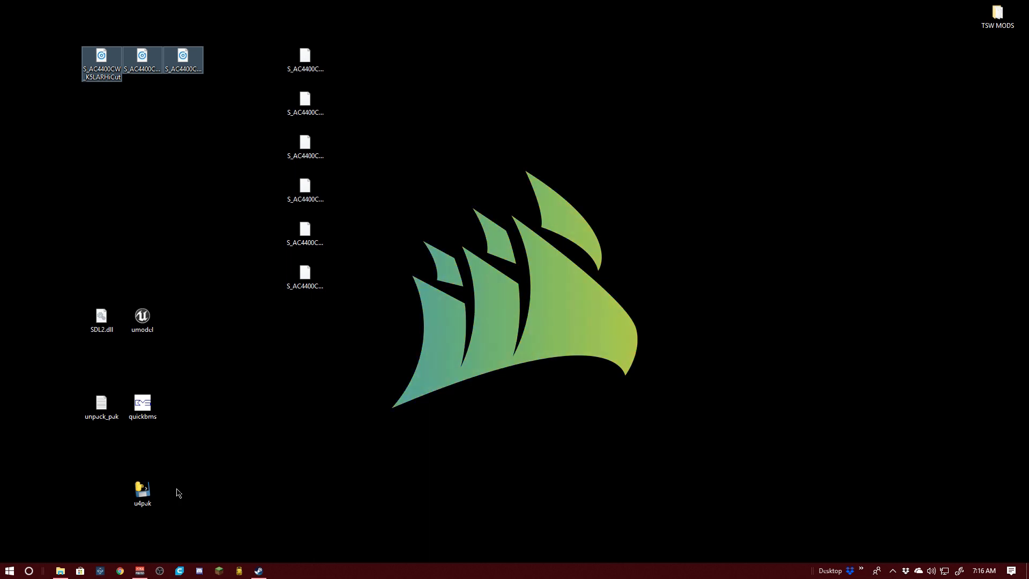
click(181, 142)
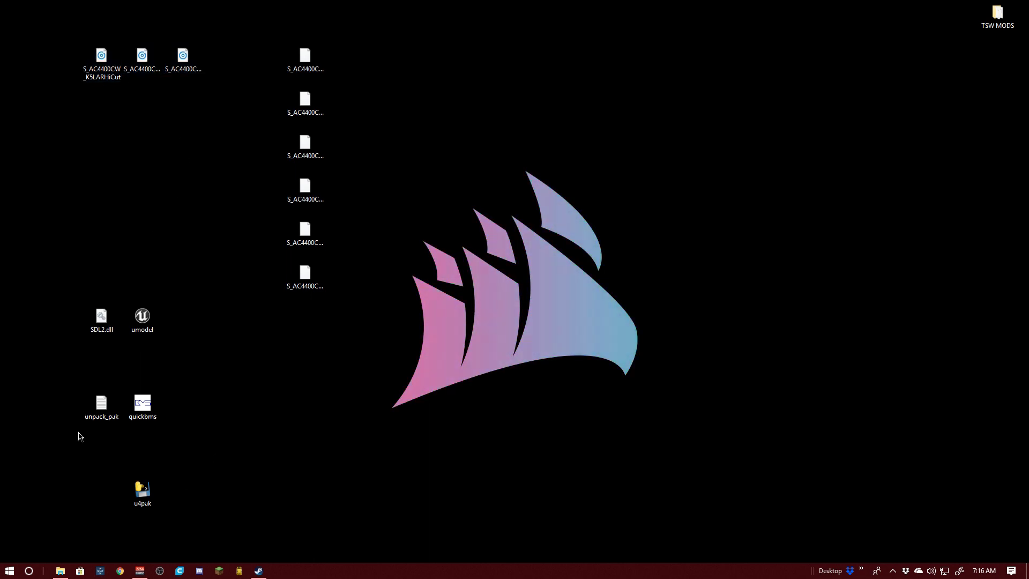
Copy u4pak from the desktop into the UmodelExport folder inside Train Sim World's Paks folder.
click(62, 572)
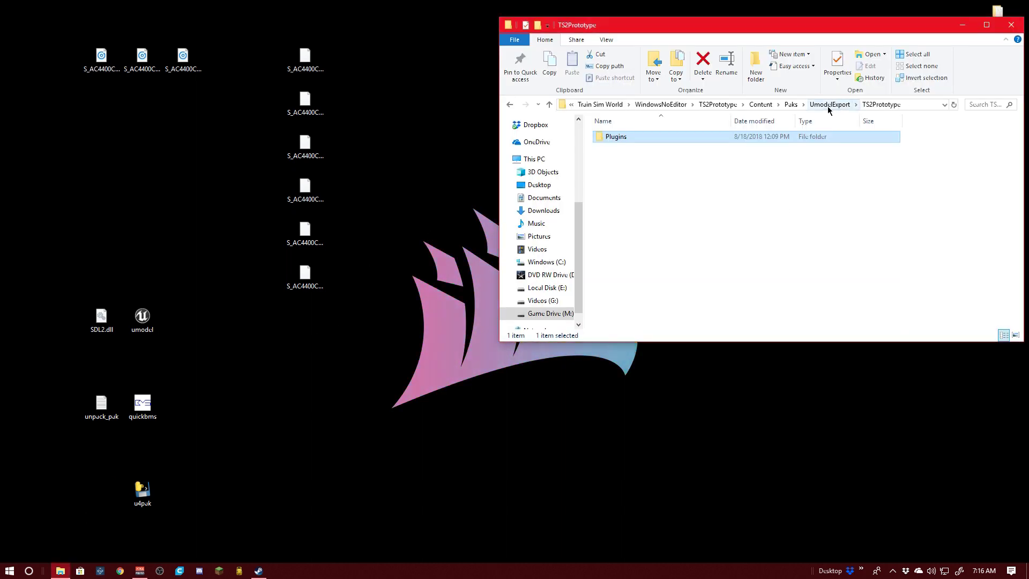
click(790, 105)
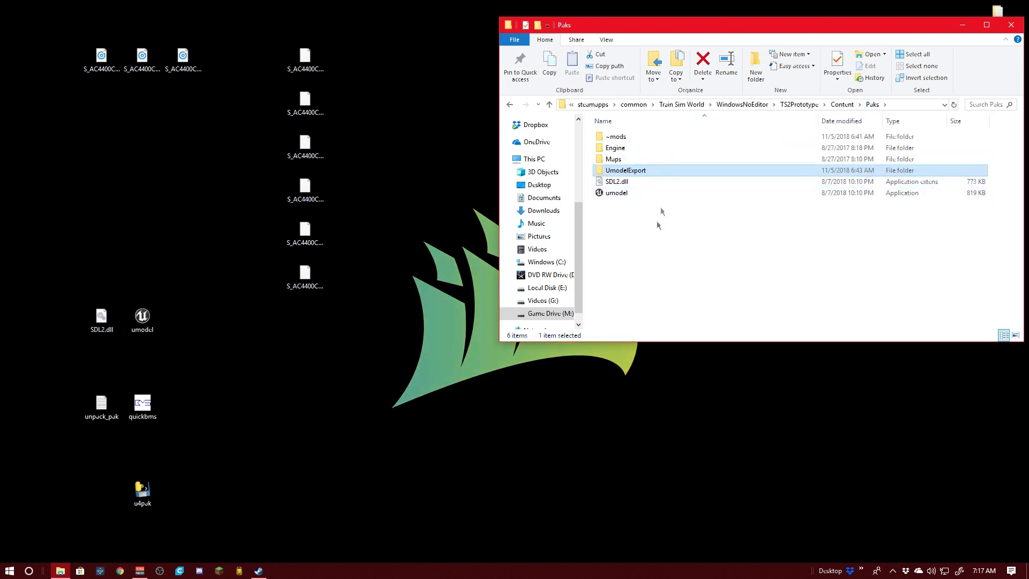
double_click(633, 171)
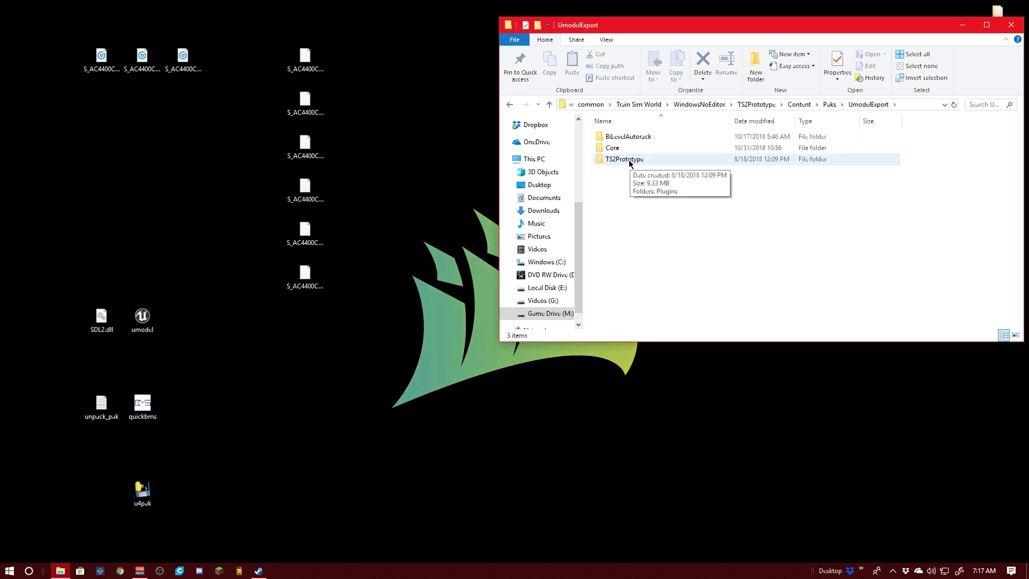
drag(146, 484, 656, 253)
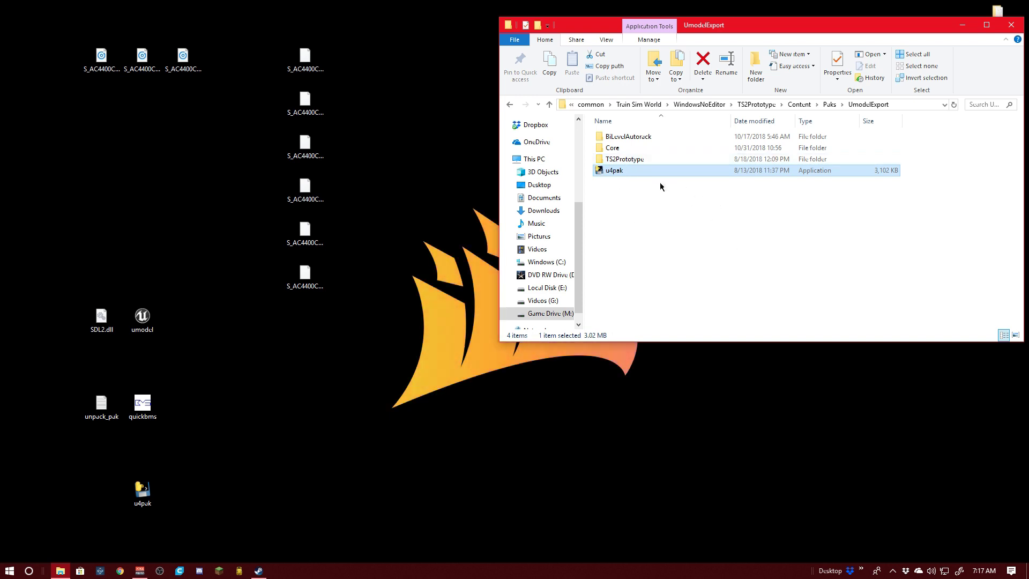
Move the CSX_YN3_GP38-2 folder out of TS2Prototype's Plugins DLC folder into the UmodelExport folder.
double_click(635, 161)
double_click(636, 138)
double_click(637, 138)
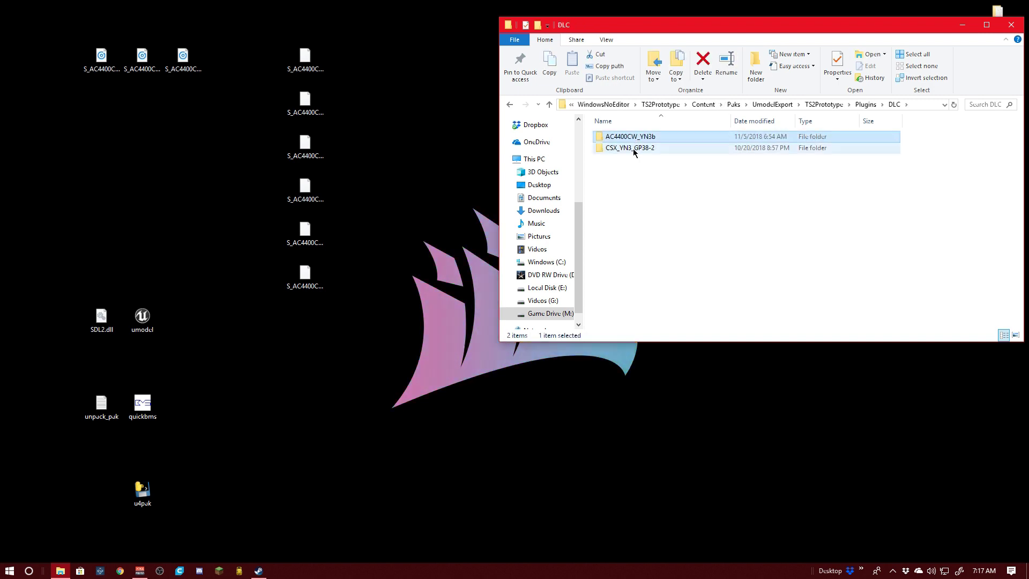
click(632, 149)
right_click(635, 147)
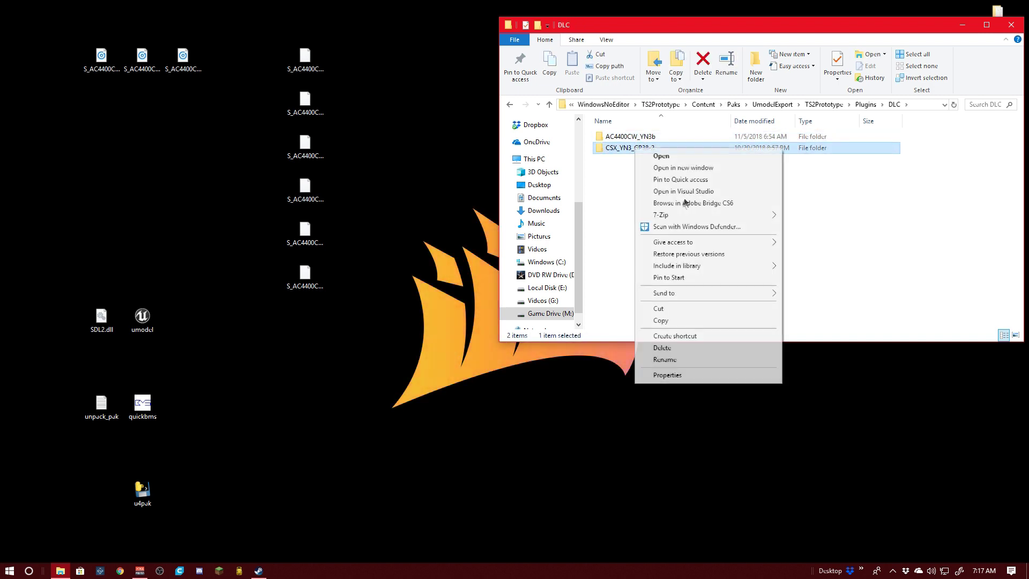
click(673, 310)
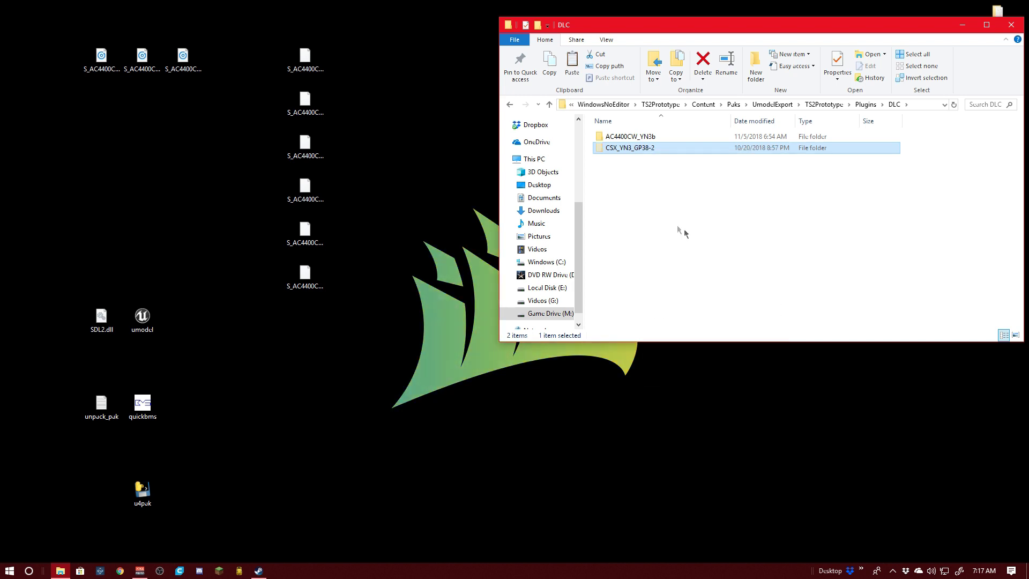
key(BackSpace)
key(BackSpace)
key(BackSpace)
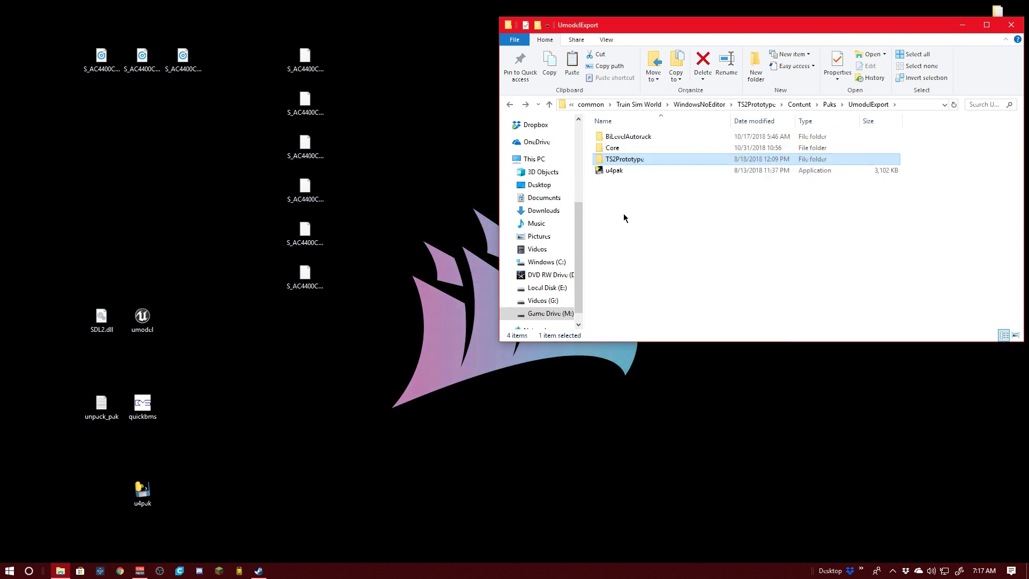
right_click(623, 213)
click(661, 292)
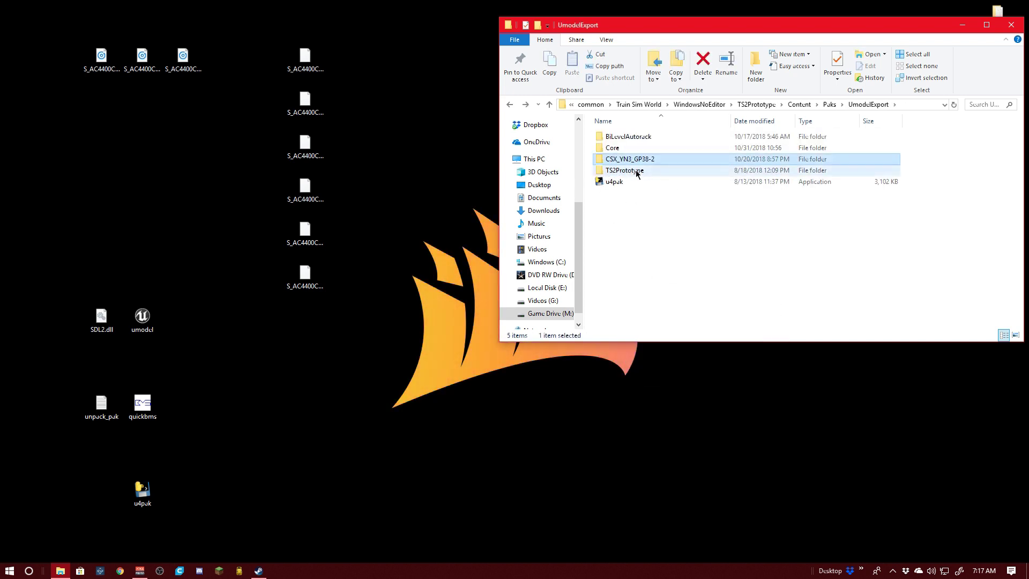
Copy the six S_AC4400CW_K5LAR uasset and uexp files from the desktop into AC4400CW_YN3b's Content, View, Audio, Resources, Horn folder.
double_click(629, 175)
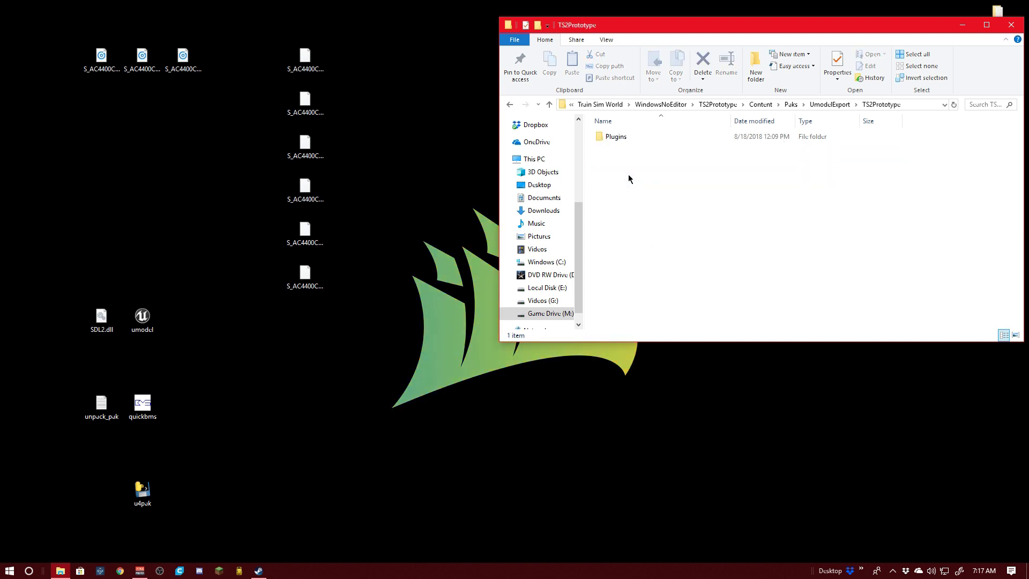
double_click(645, 136)
double_click(646, 136)
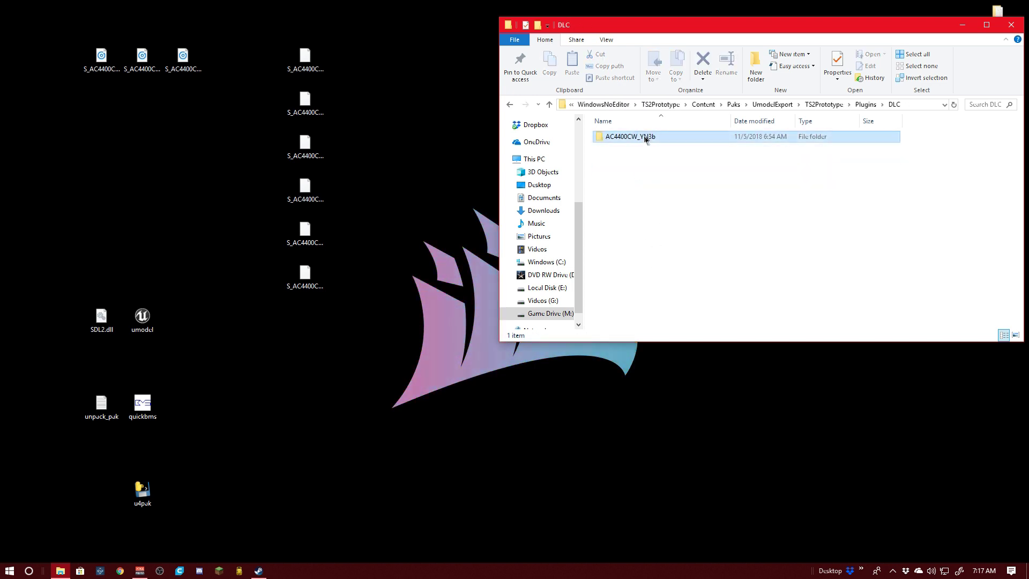
double_click(644, 136)
double_click(643, 136)
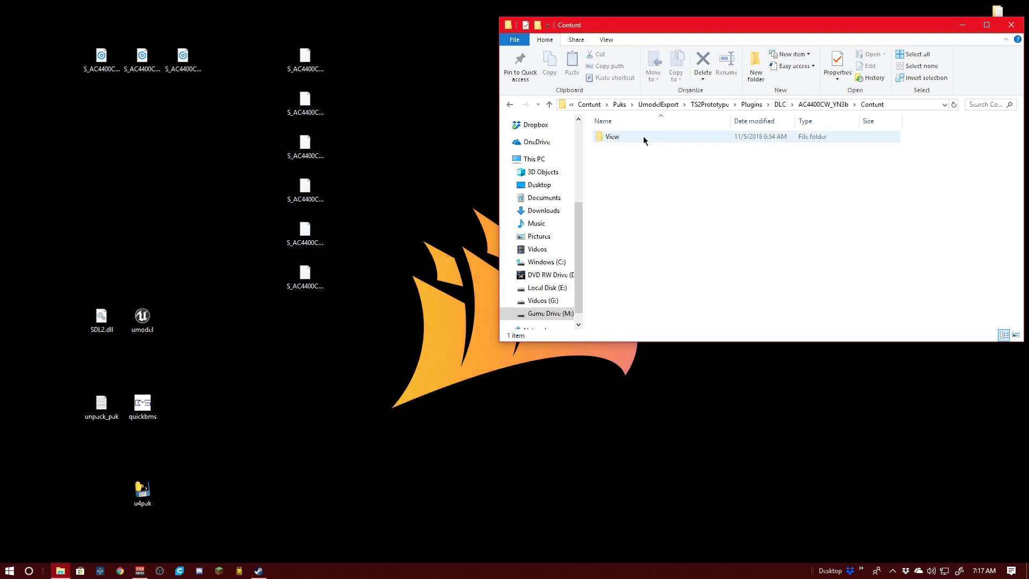
double_click(639, 140)
double_click(639, 139)
double_click(638, 140)
double_click(638, 141)
drag(383, 17, 285, 299)
drag(305, 278, 662, 281)
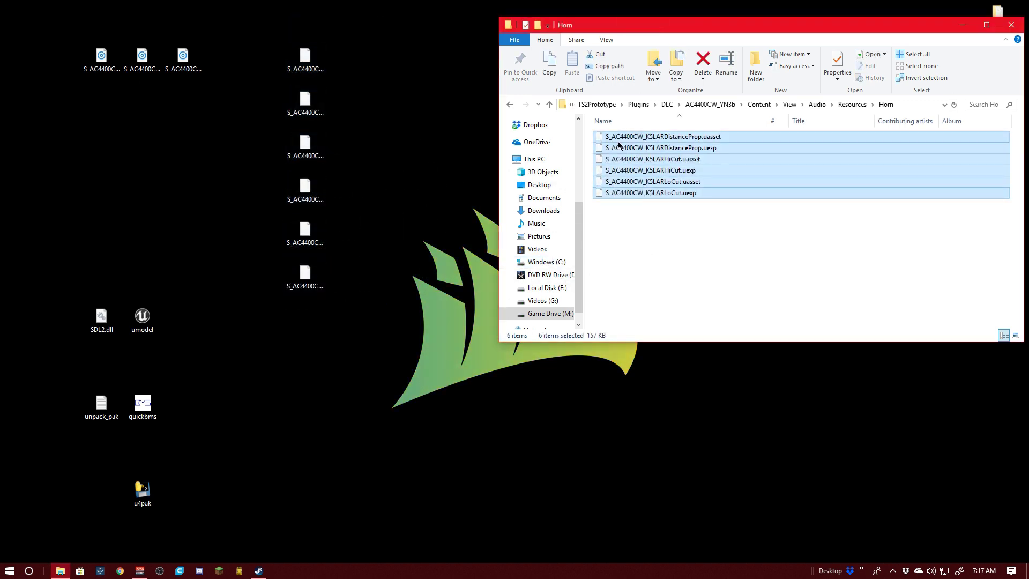
click(712, 283)
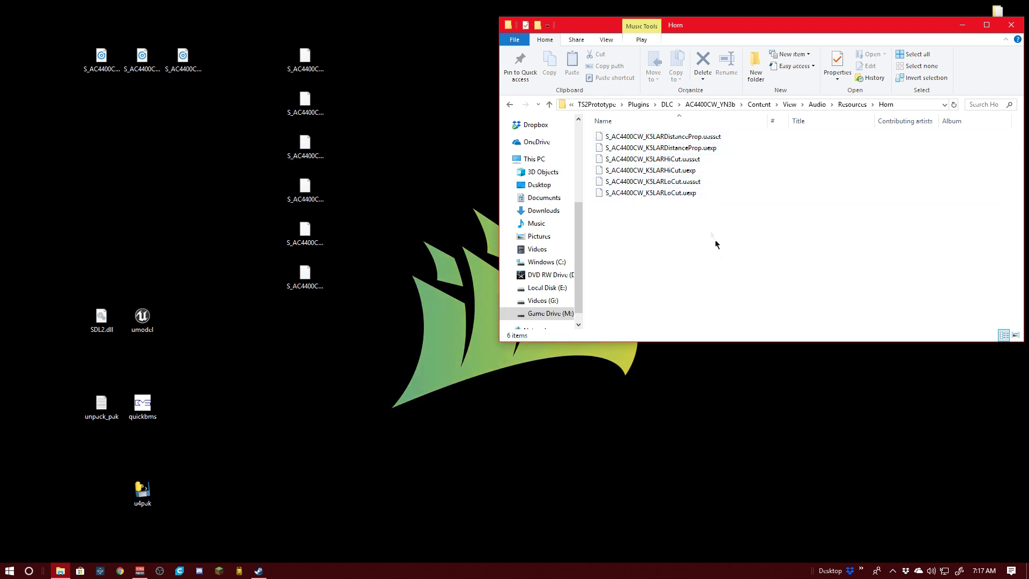
Return to the UmodelExport folder and open a PowerShell window there.
key(BackSpace)
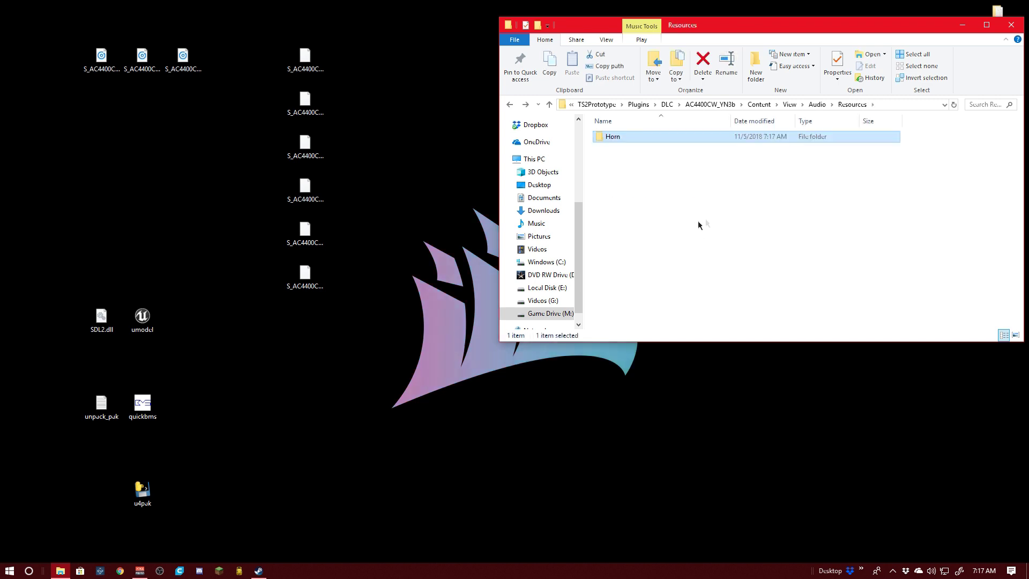
key(BackSpace)
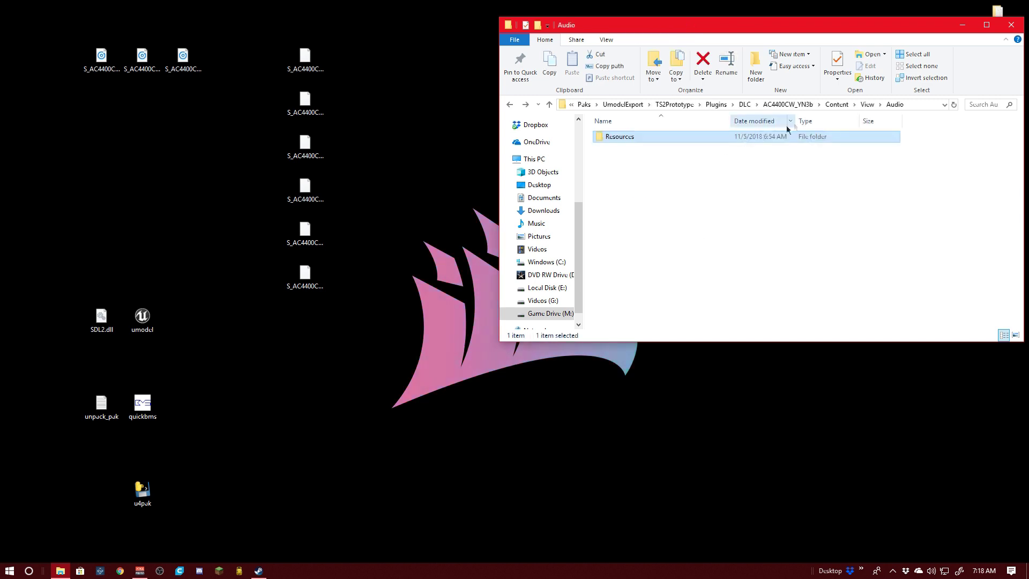
click(623, 104)
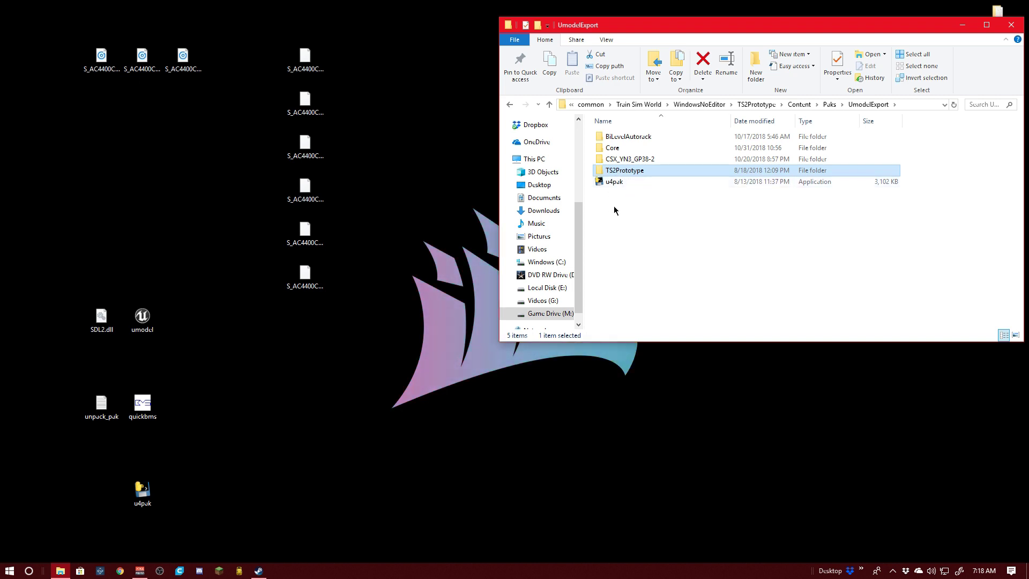
right_click(651, 225)
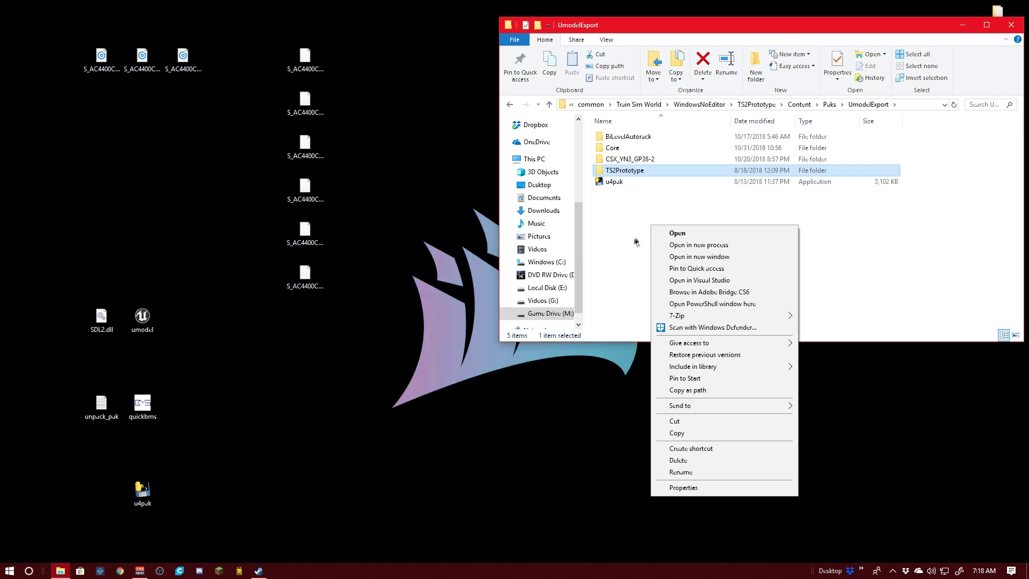
click(616, 232)
right_click(628, 230)
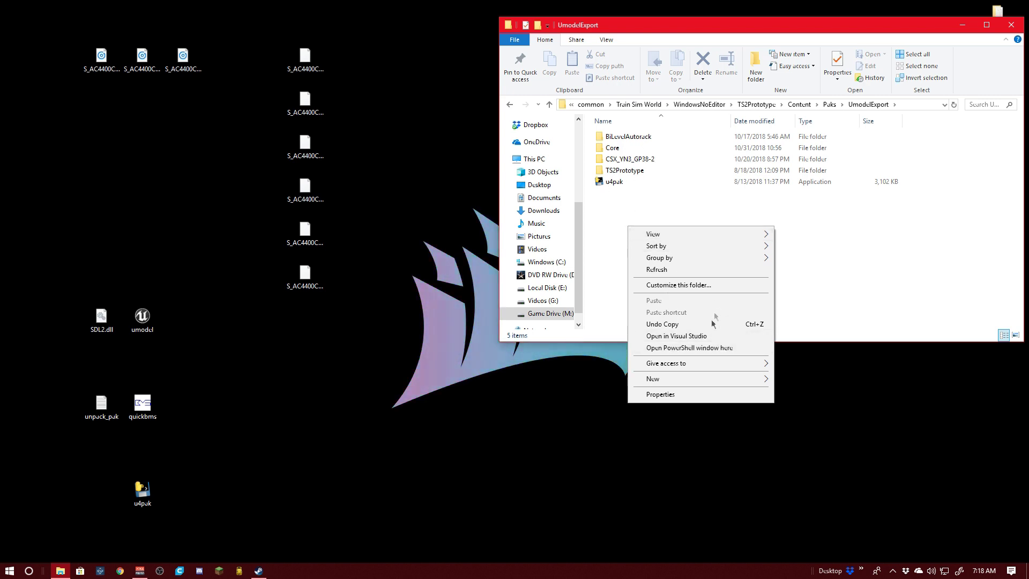
click(717, 348)
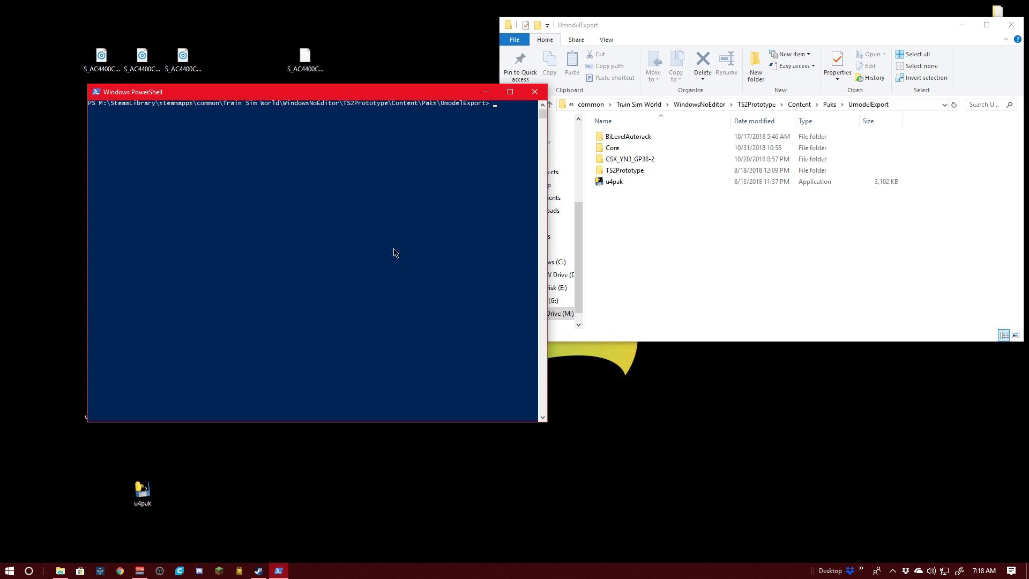
Enter the command ".\u4pak.exe pack TS2Prototype_AC4400CW_Horn_Mod.pak TS2Prototype" in PowerShell, widening the window to fit it.
text(.)
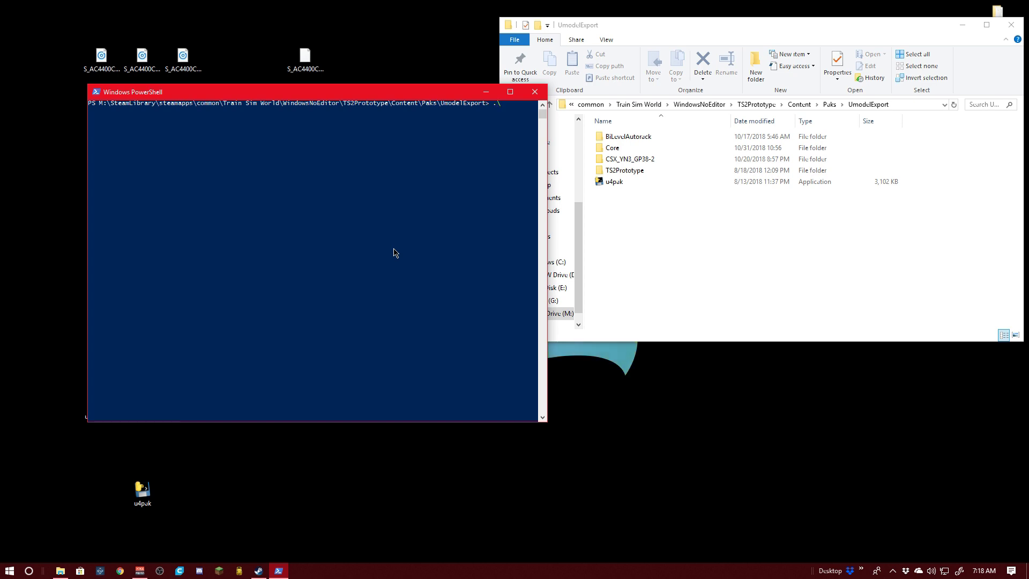
text(\u4pak.exe)
scroll(547, 150, down, 5)
scroll(542, 108, up, 5)
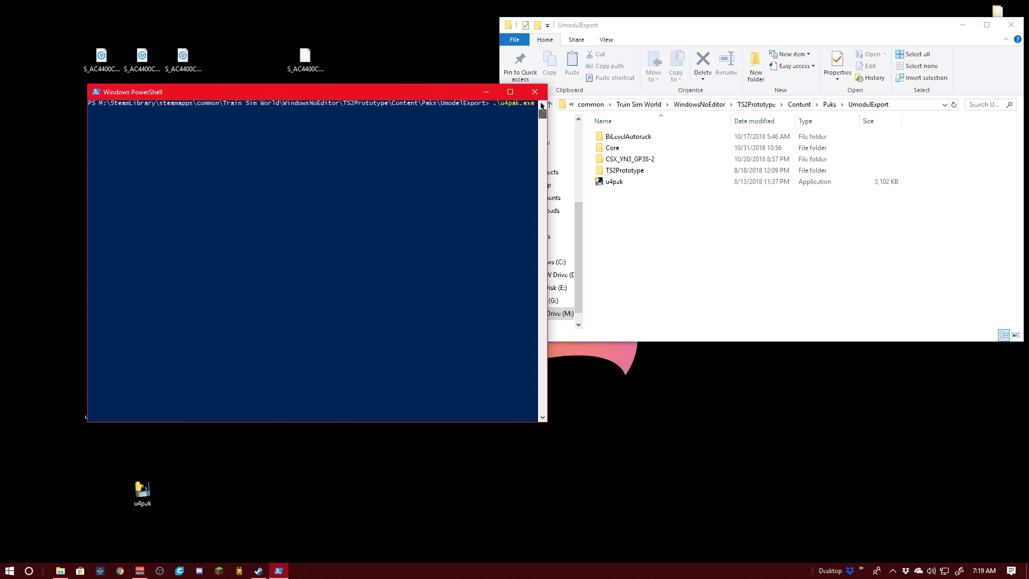
drag(547, 107, 661, 210)
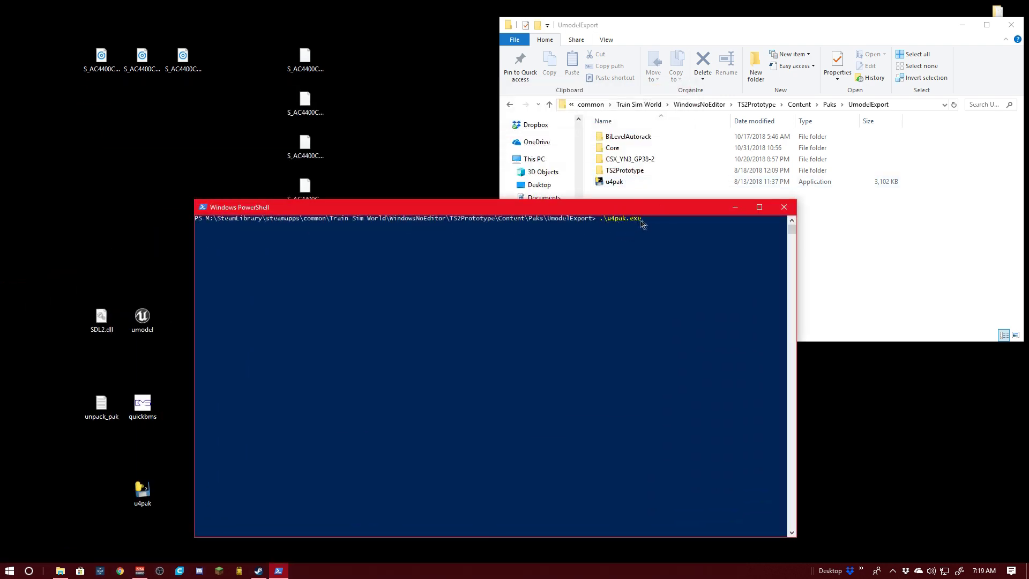
click(658, 221)
key(Escape)
drag(798, 239, 945, 239)
drag(776, 210, 613, 221)
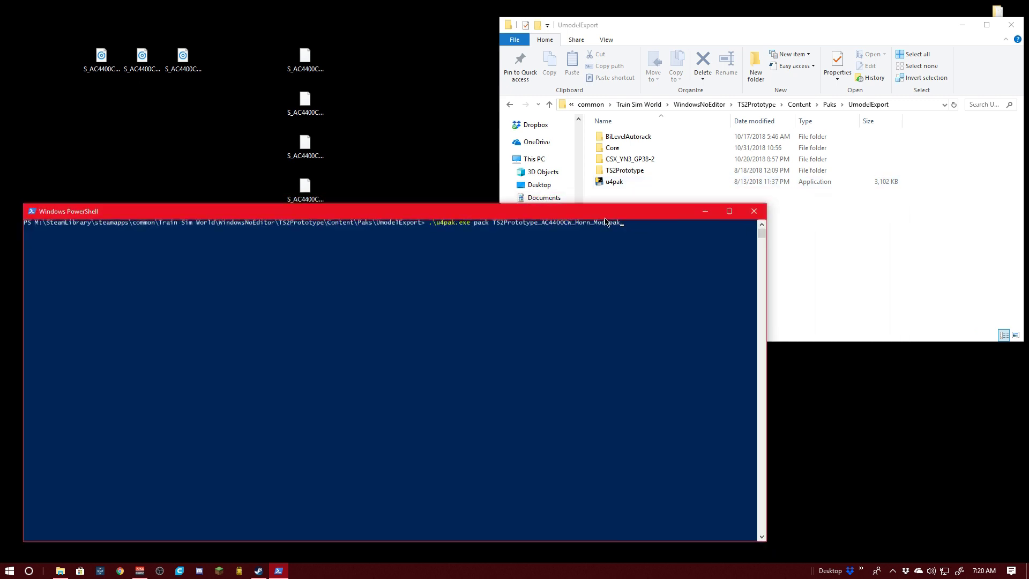
drag(767, 274, 841, 280)
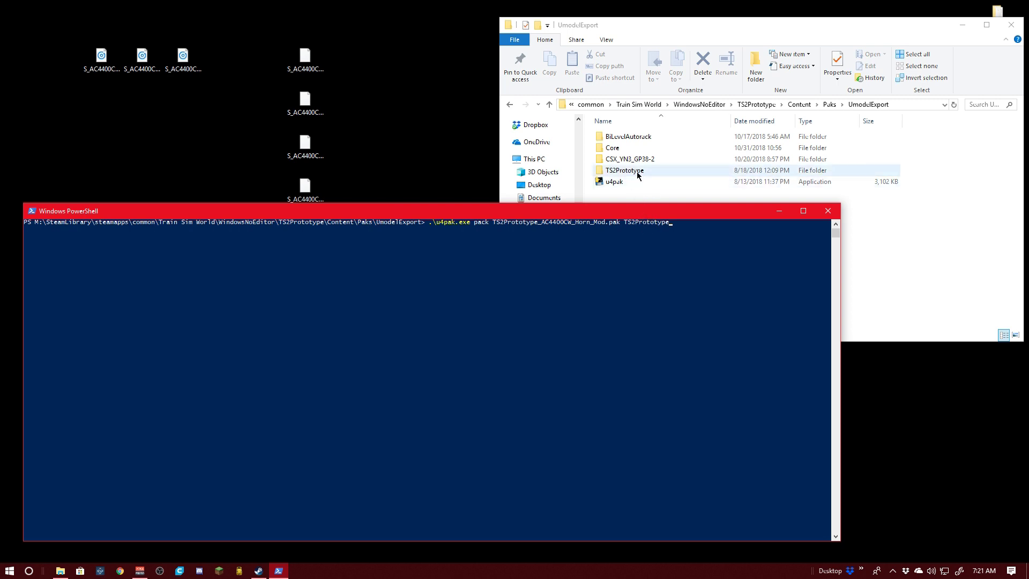
Run the u4pak command to pack the TS2Prototype folder into TS2Prototype_AC4400CW_Horn_Mod.pak.
click(694, 229)
right_click(694, 233)
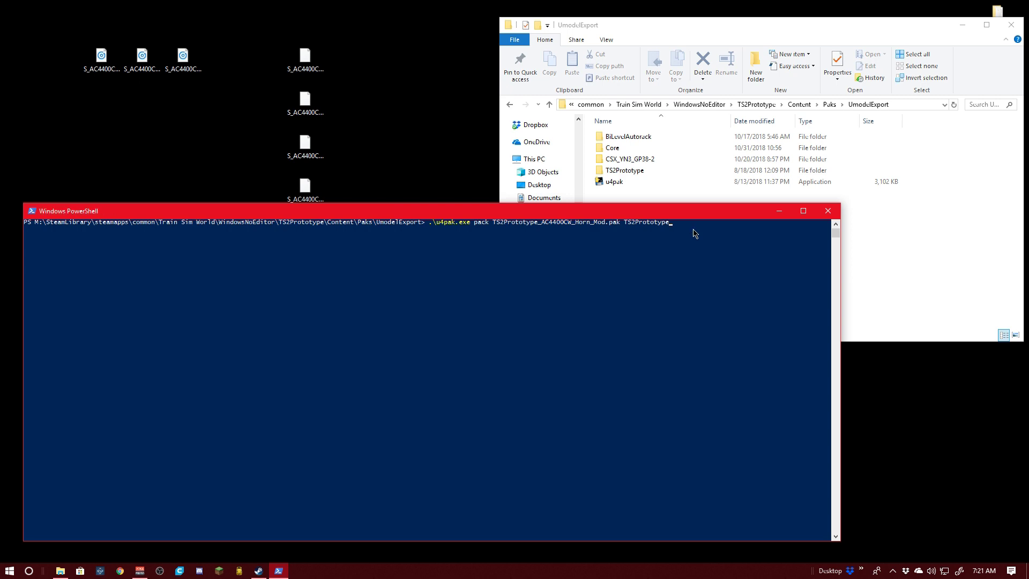
click(674, 230)
drag(687, 218, 719, 246)
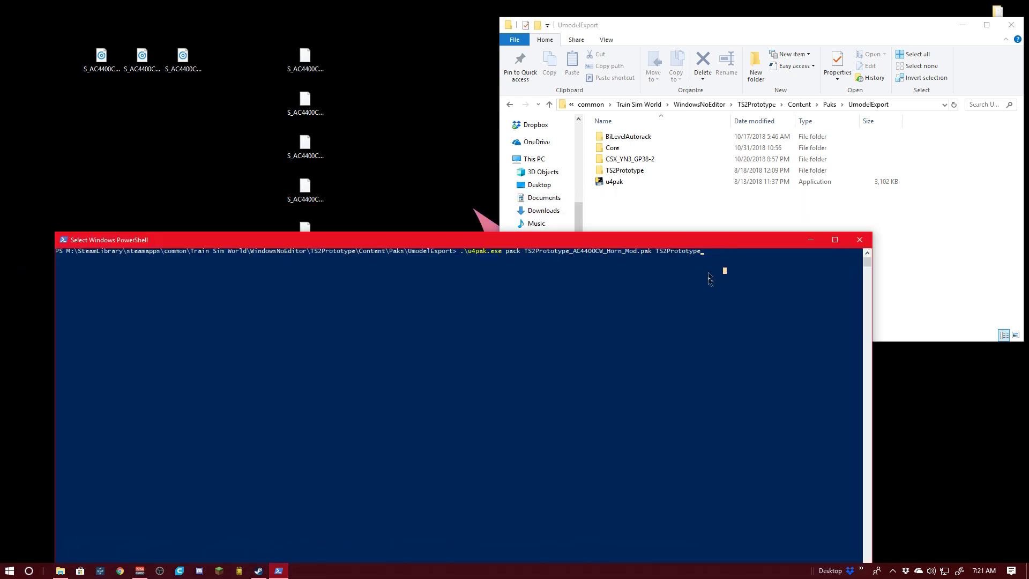
click(702, 253)
key(Escape)
drag(638, 245, 735, 234)
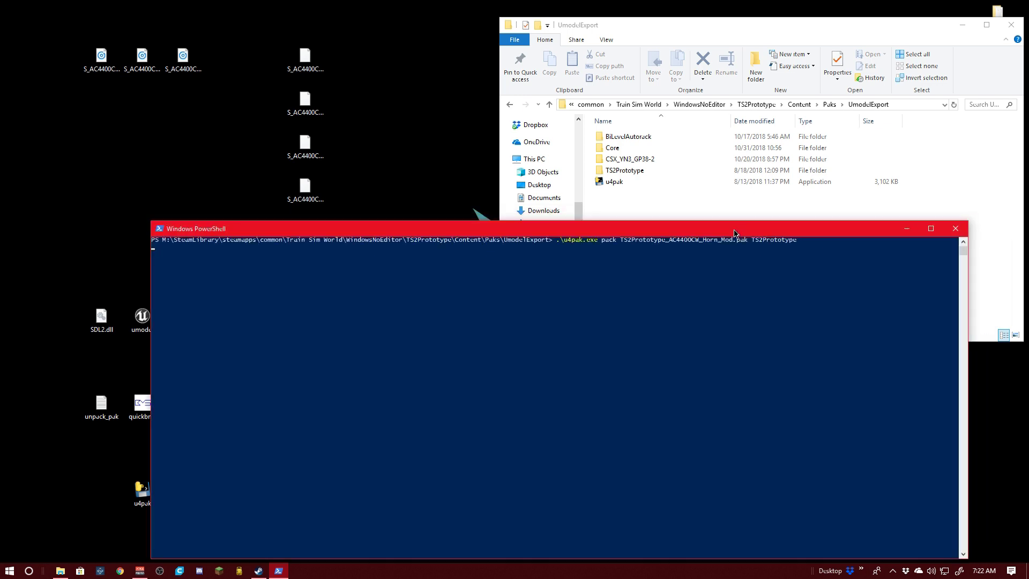
Locate the new TS2Prototype_AC4400CW_Horn_Mod pak file in UmodelExport and close PowerShell.
key(Up)
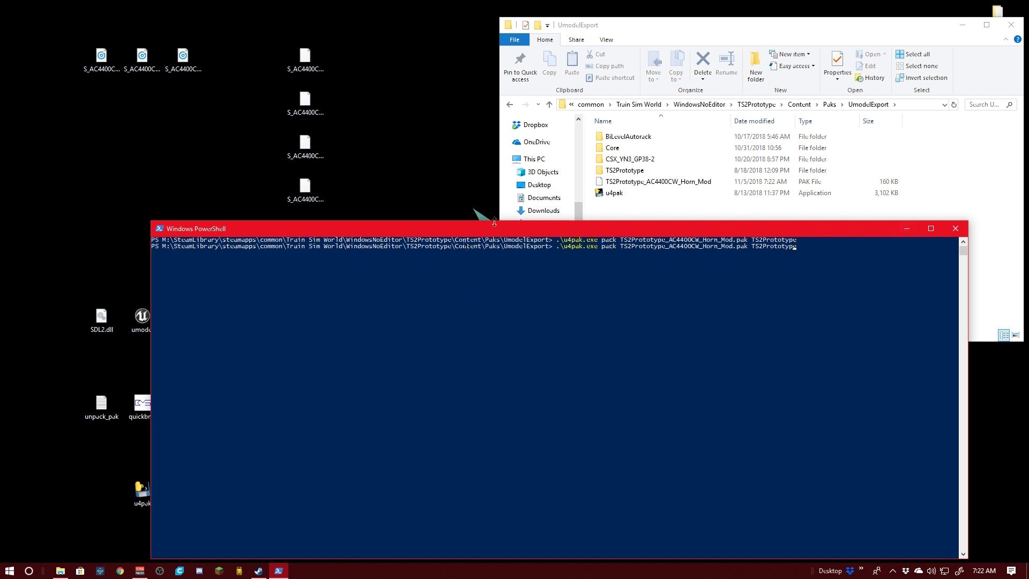
click(699, 183)
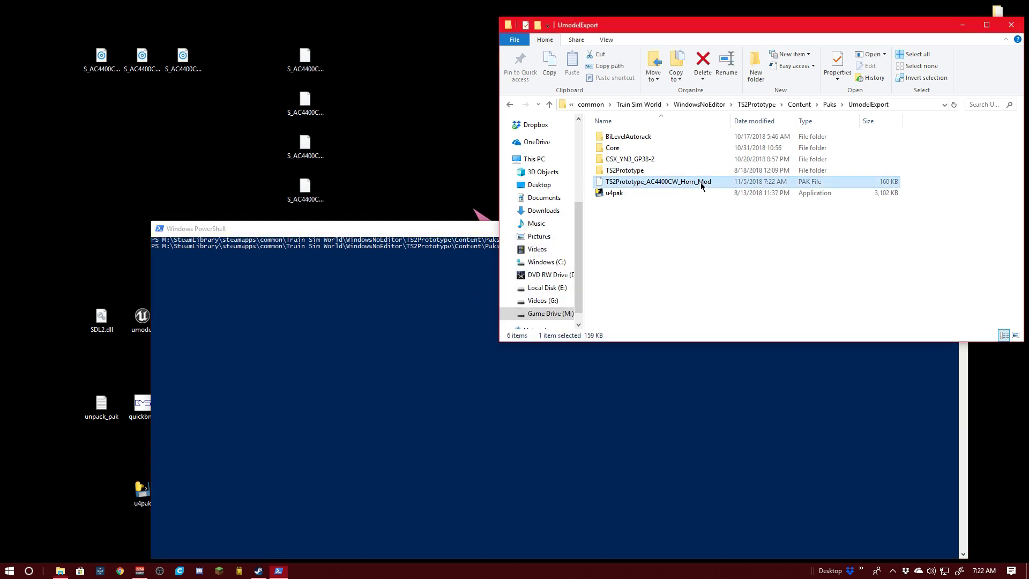
drag(464, 234, 333, 228)
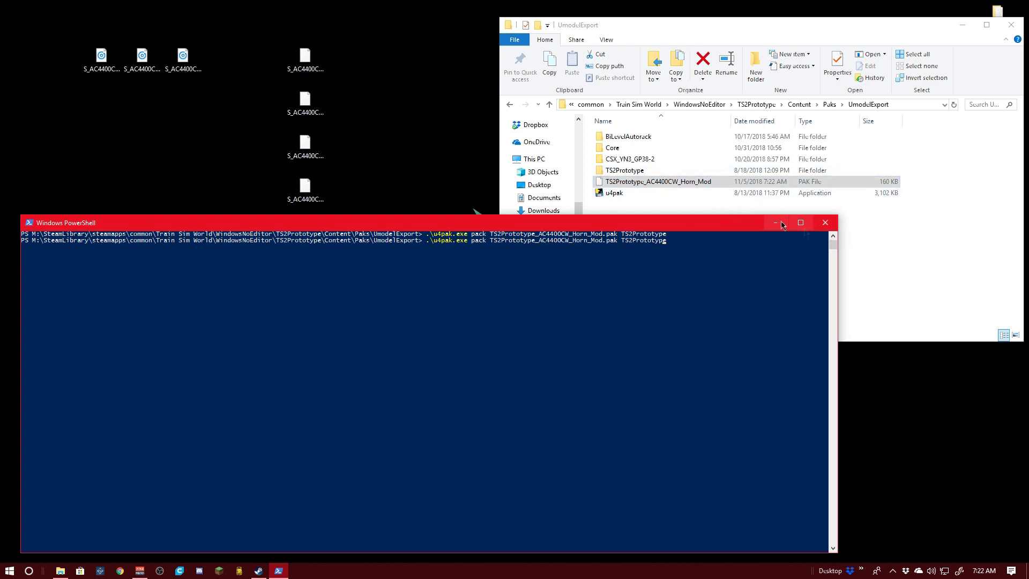
click(829, 226)
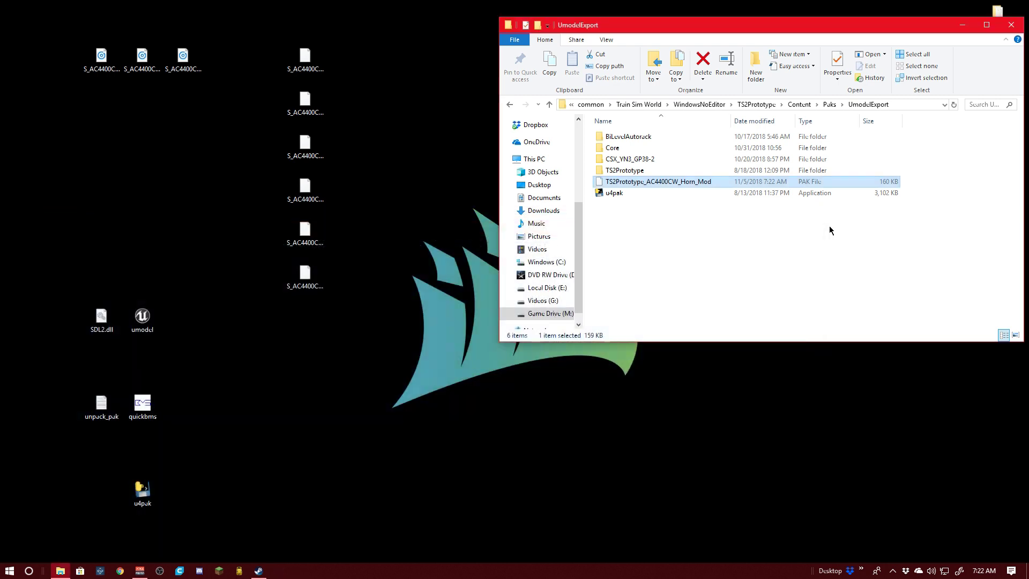
Copy the TS2Prototype_AC4400CW_Horn_Mod pak file from the UmodelExport folder.
drag(403, 315, 283, 36)
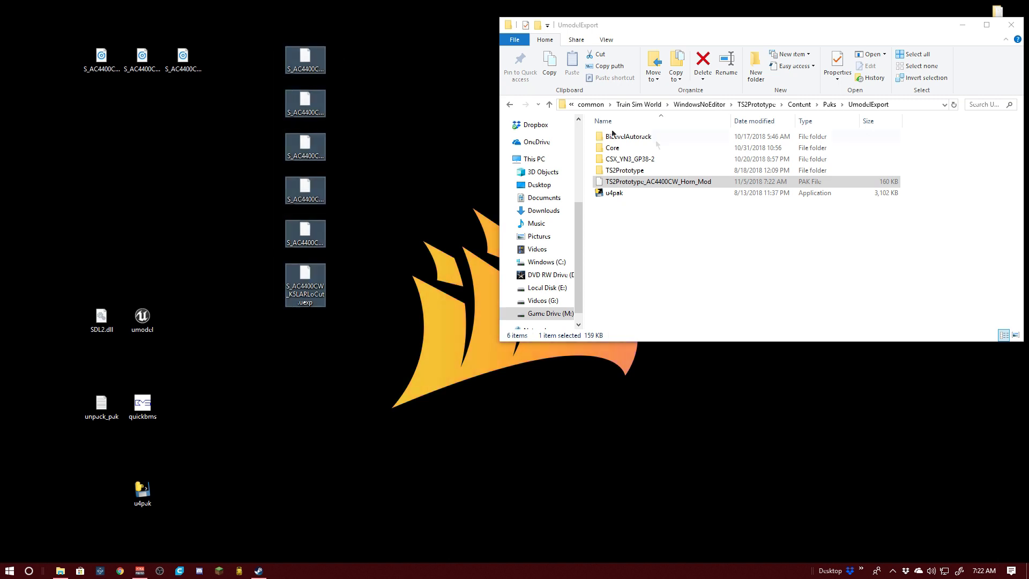
click(664, 246)
right_click(656, 180)
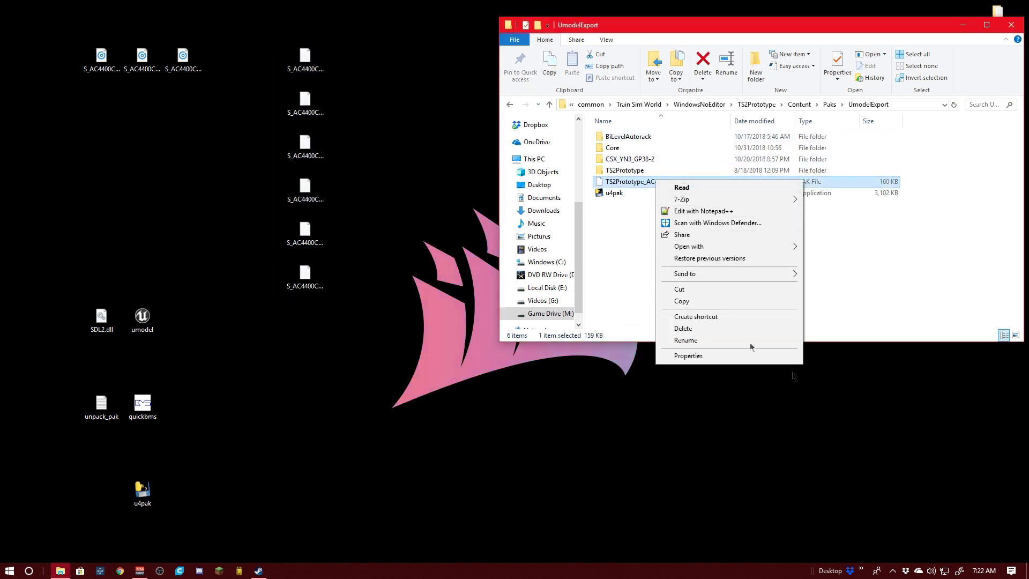
click(717, 301)
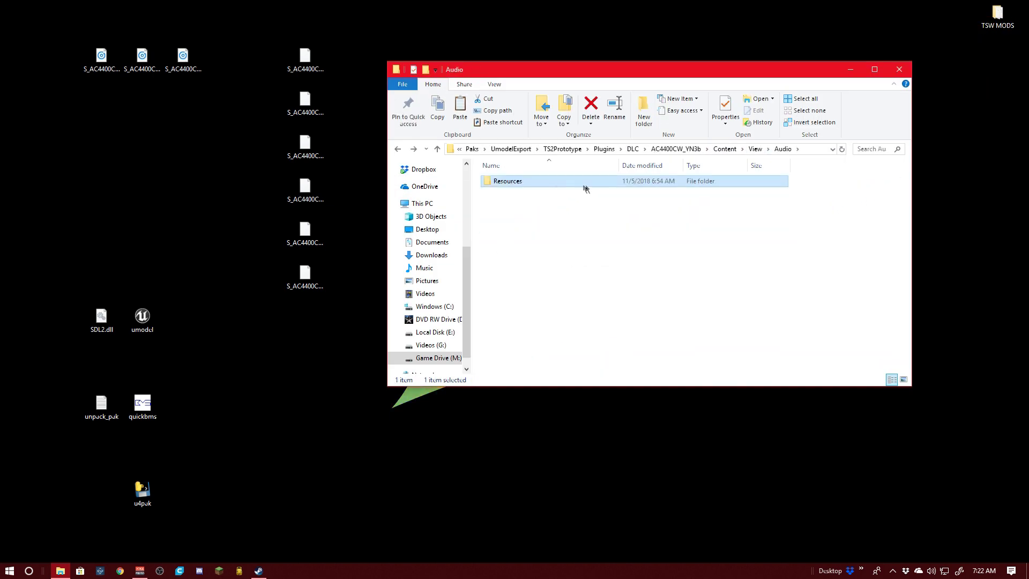
Open the ~mods folder inside Paks and move the TS2Prototype_CSX_horn pak file out of it into Paks.
key(BackSpace)
key(BackSpace)
click(545, 149)
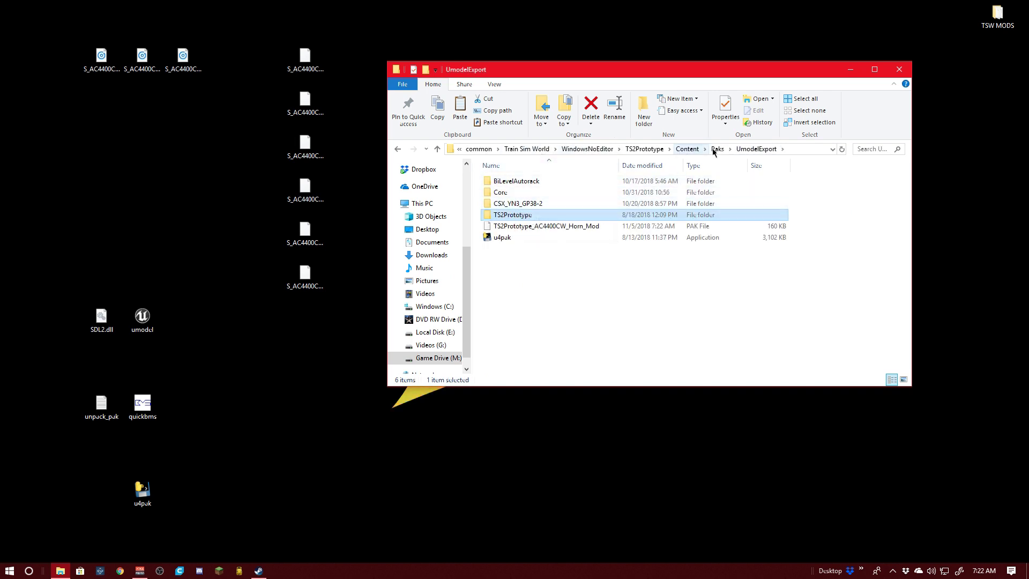
click(691, 150)
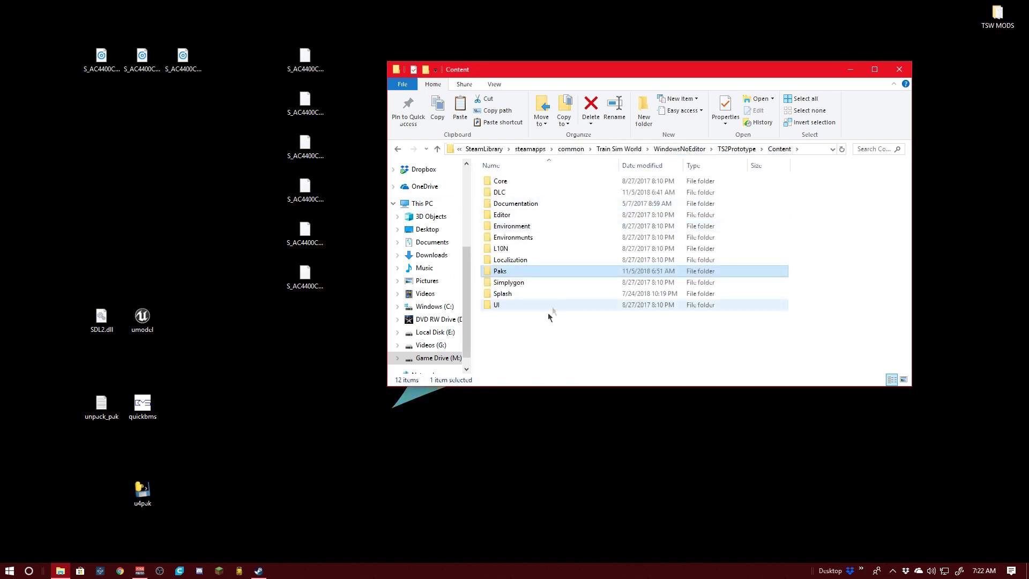
double_click(512, 272)
double_click(510, 182)
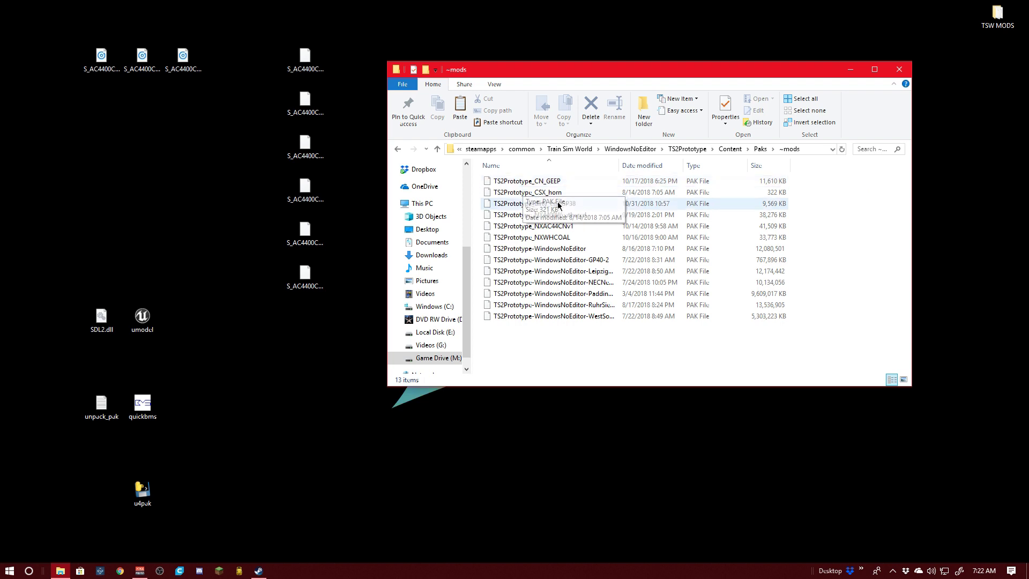
drag(554, 193, 757, 150)
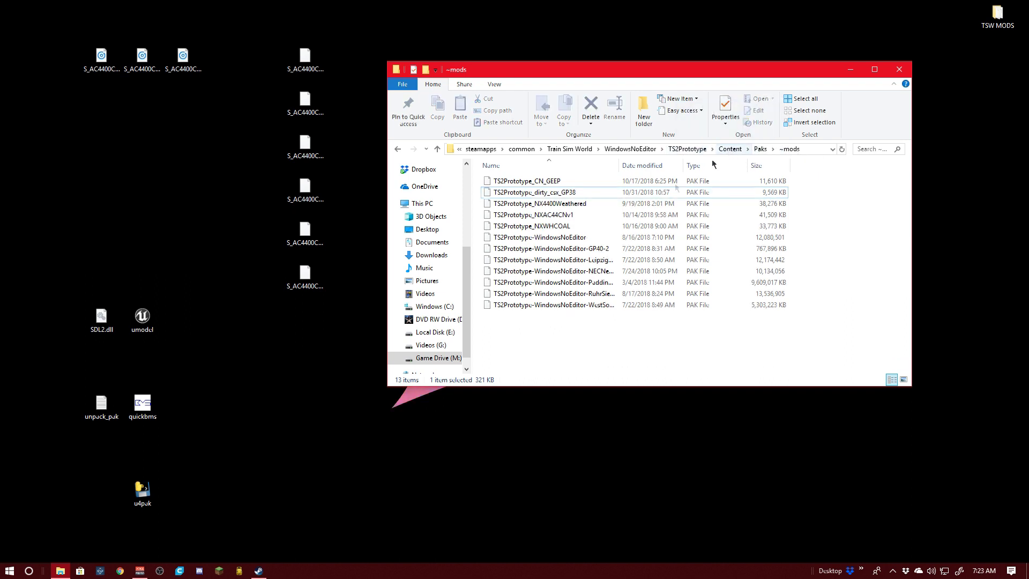
Paste the copied TS2Prototype_AC4400CW_Horn_Mod pak file into the ~mods folder and also into the DLC folder under Content.
right_click(592, 349)
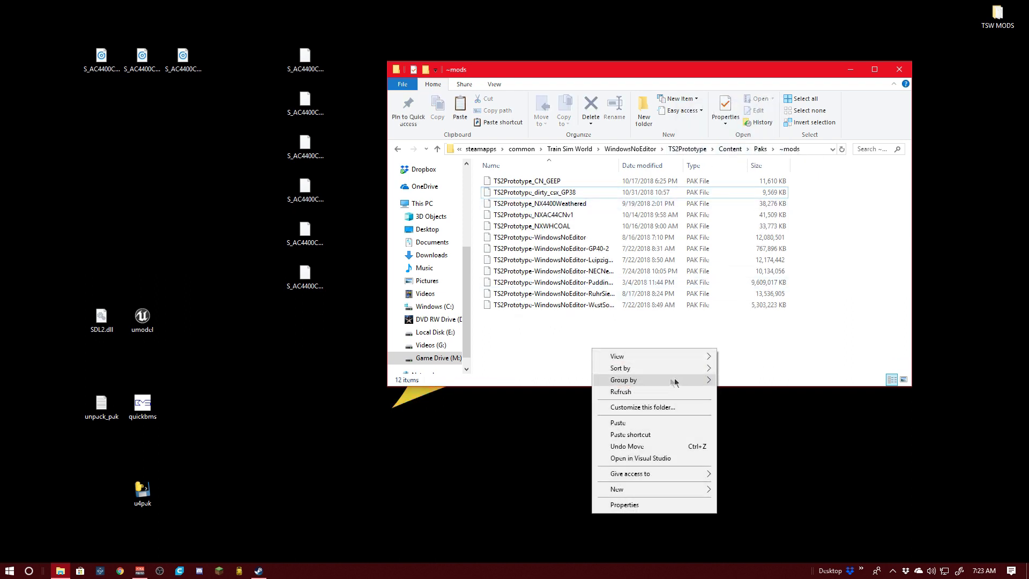
click(617, 423)
key(BackSpace)
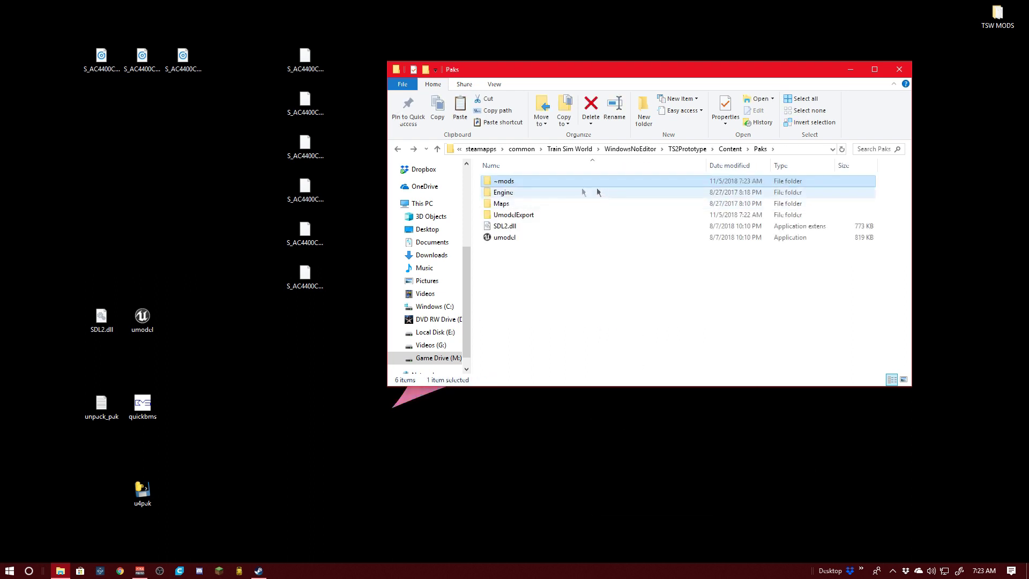
key(BackSpace)
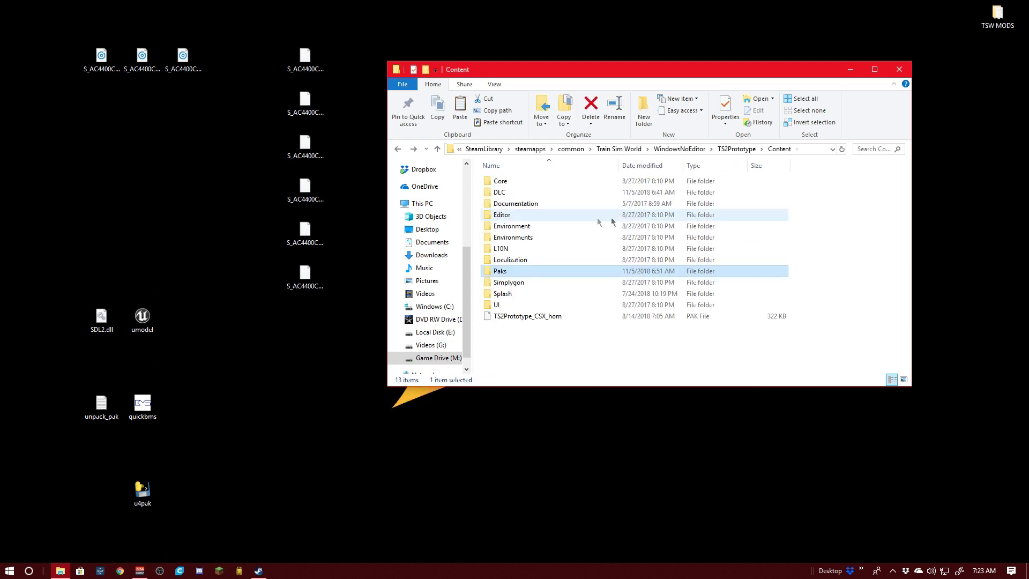
double_click(501, 193)
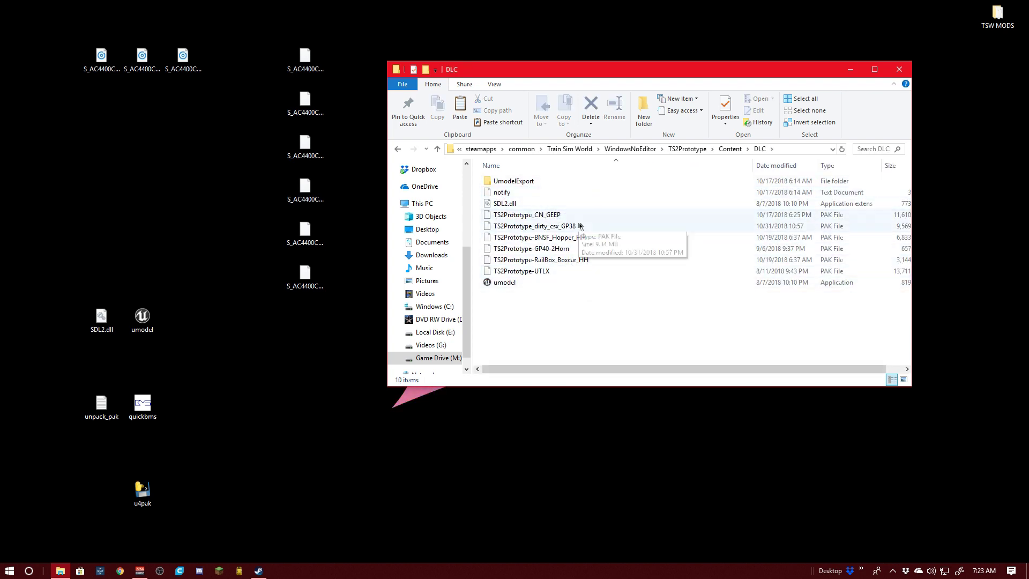
right_click(545, 328)
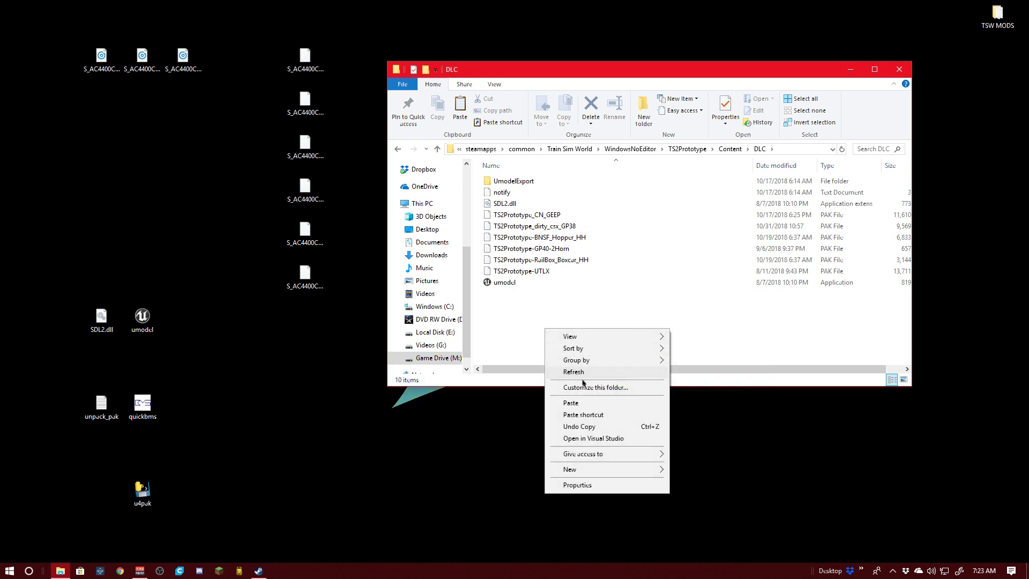
click(571, 403)
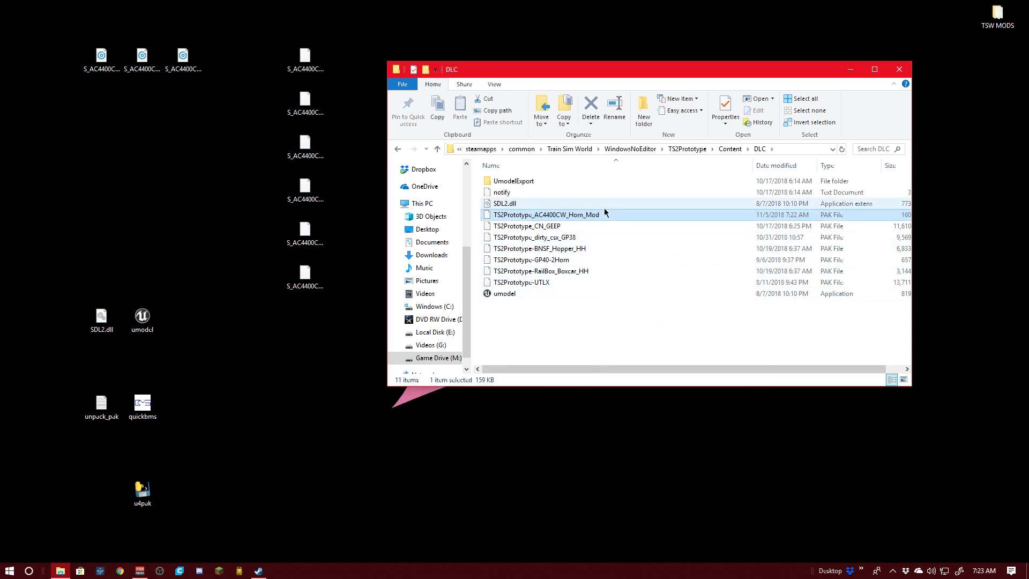
Reopen the ~mods folder inside Paks and select the seven TS2Prototype-WindowsNoEditor pak files to review them.
key(alt+Up)
double_click(509, 272)
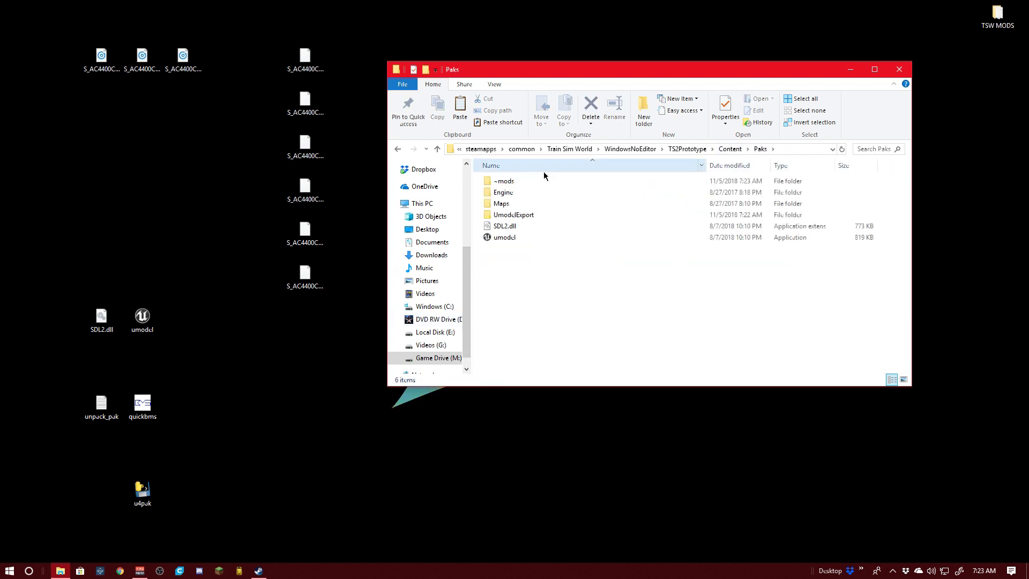
double_click(505, 182)
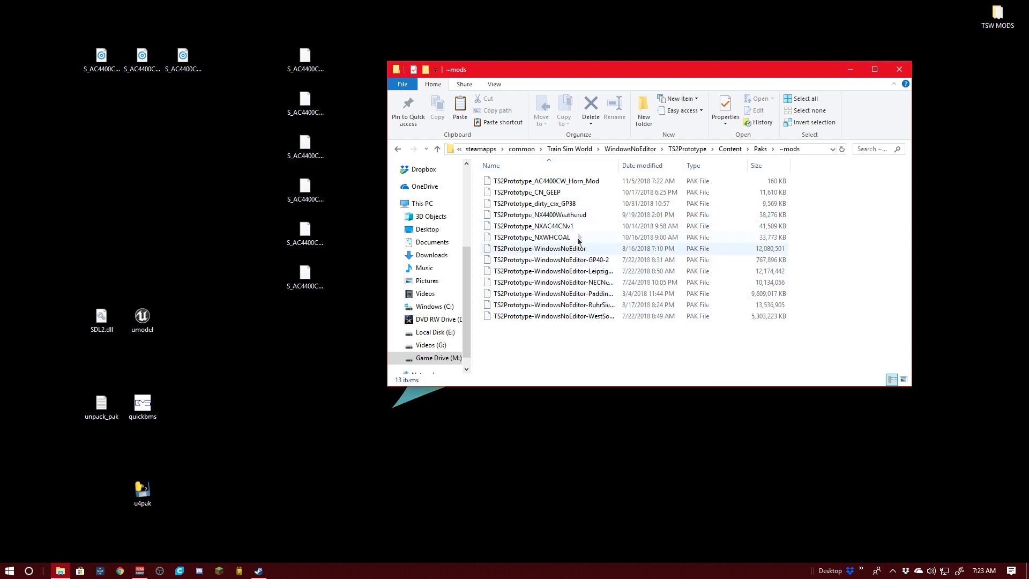
drag(579, 341, 543, 249)
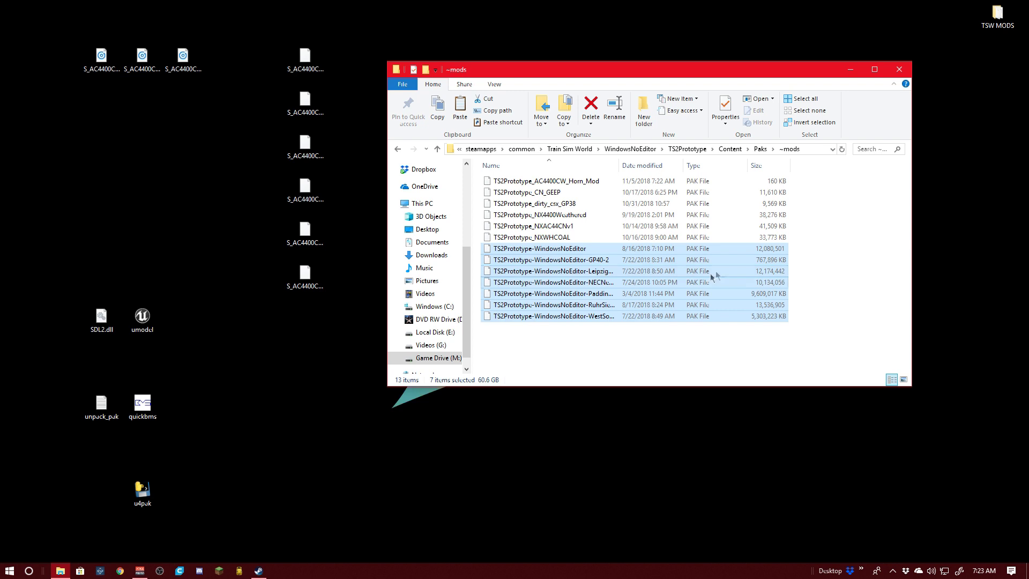
Go back up through Paks to the Content folder and minimize the File Explorer window.
key(BackSpace)
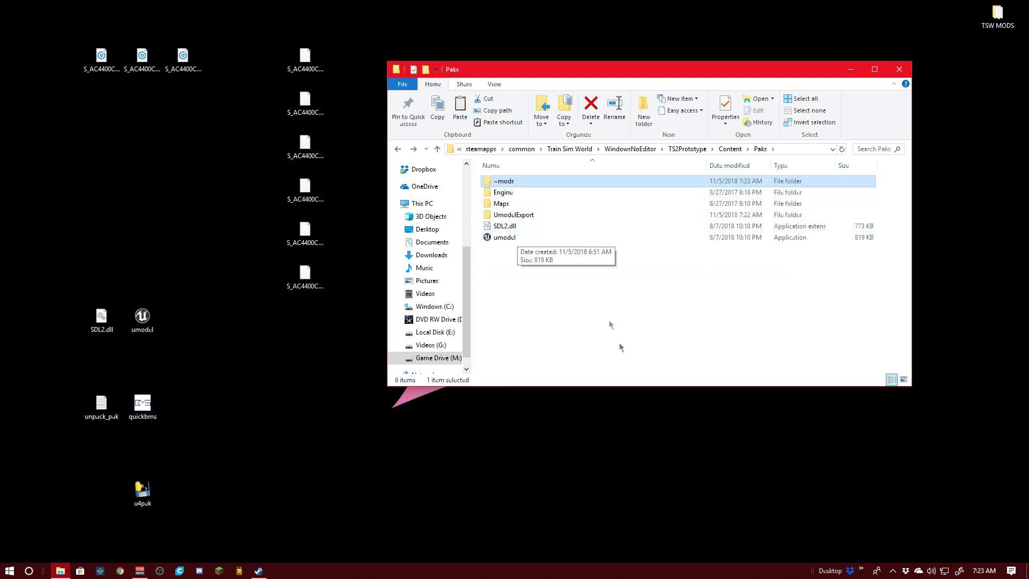
drag(549, 303, 522, 316)
click(493, 182)
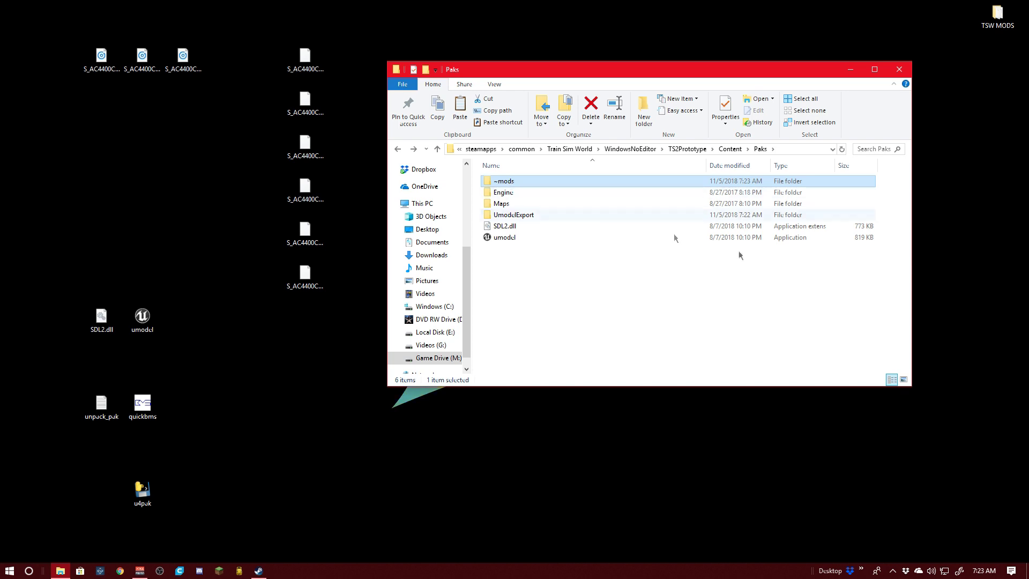
key(BackSpace)
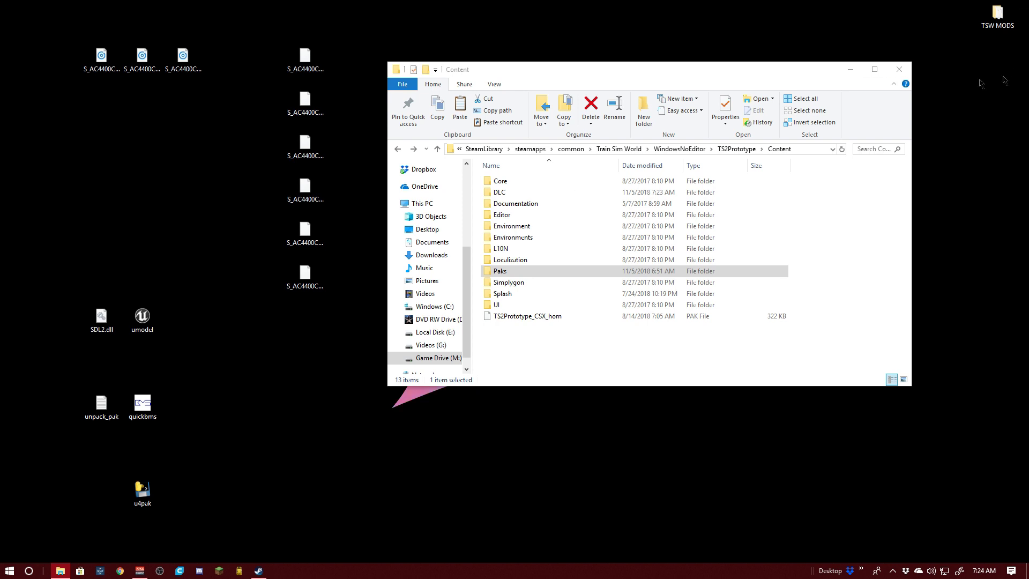
click(853, 70)
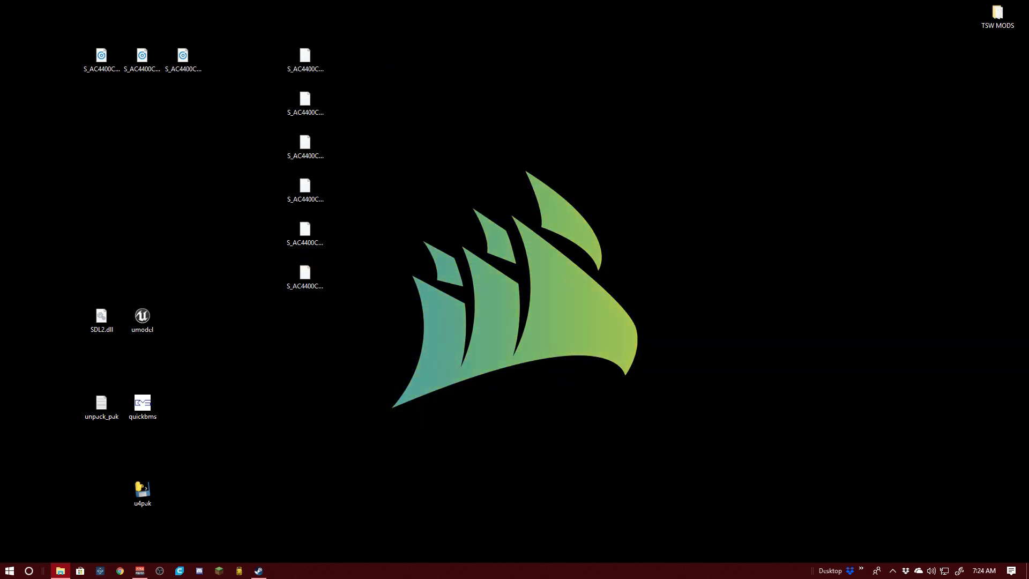